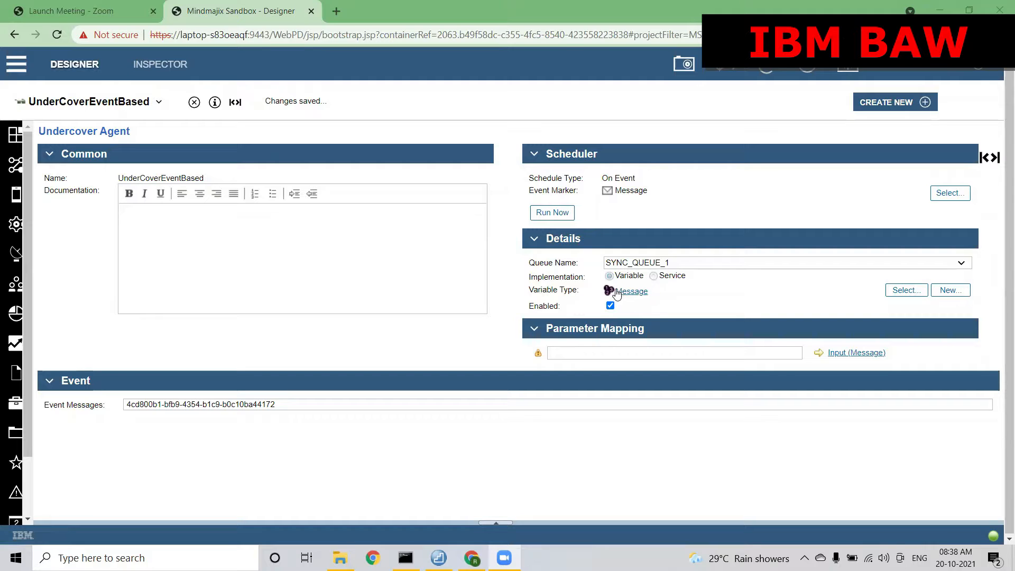
Set the implementation of the UnderCoverEventBased undercover agent to Service.
click(654, 276)
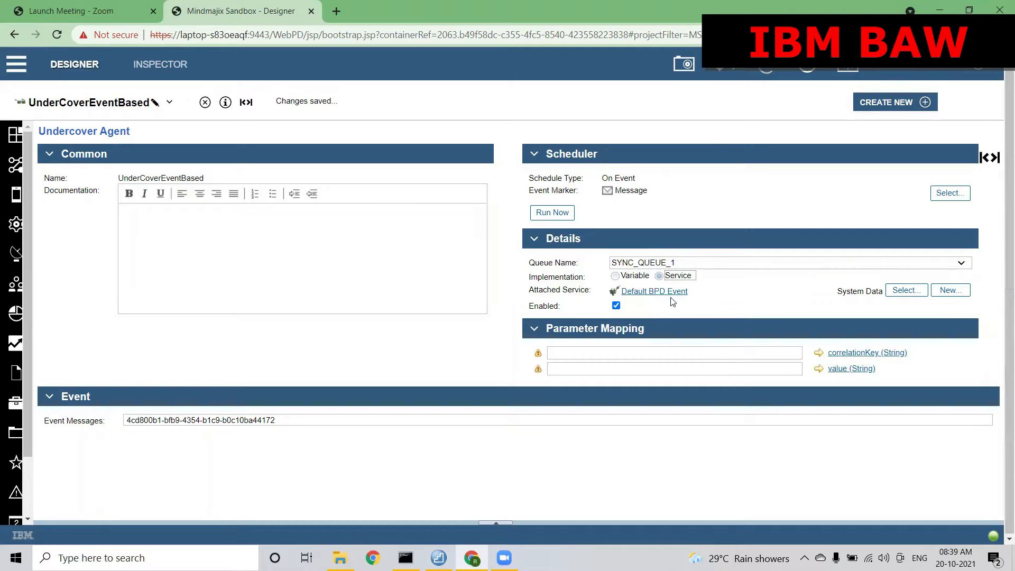
click(947, 291)
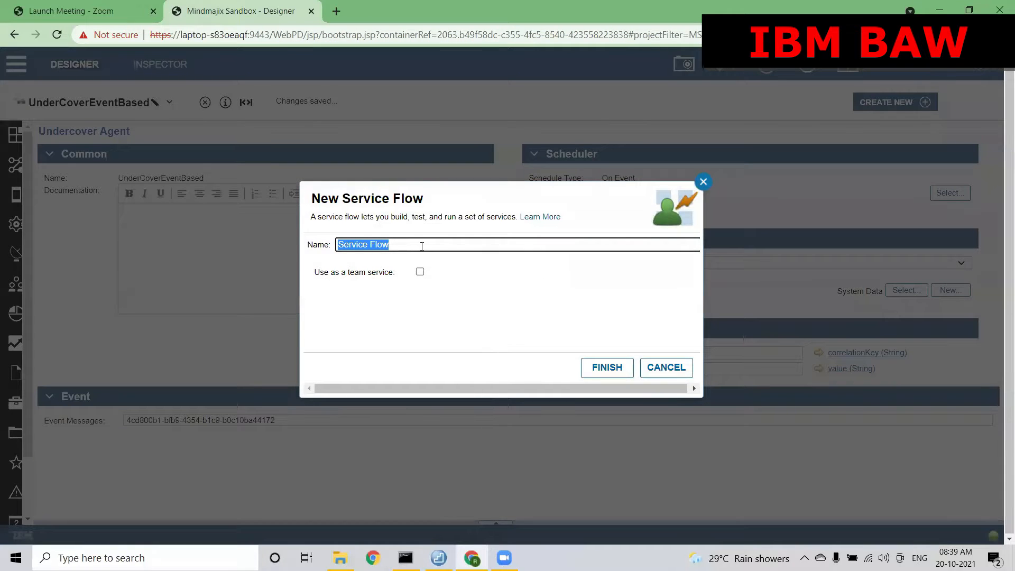
click(703, 181)
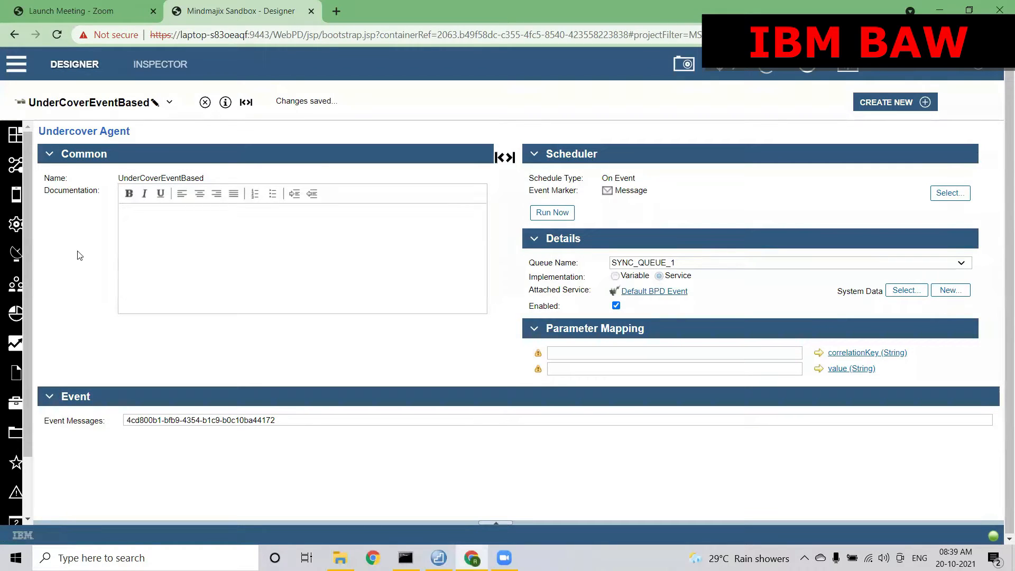
mouse_move(21, 220)
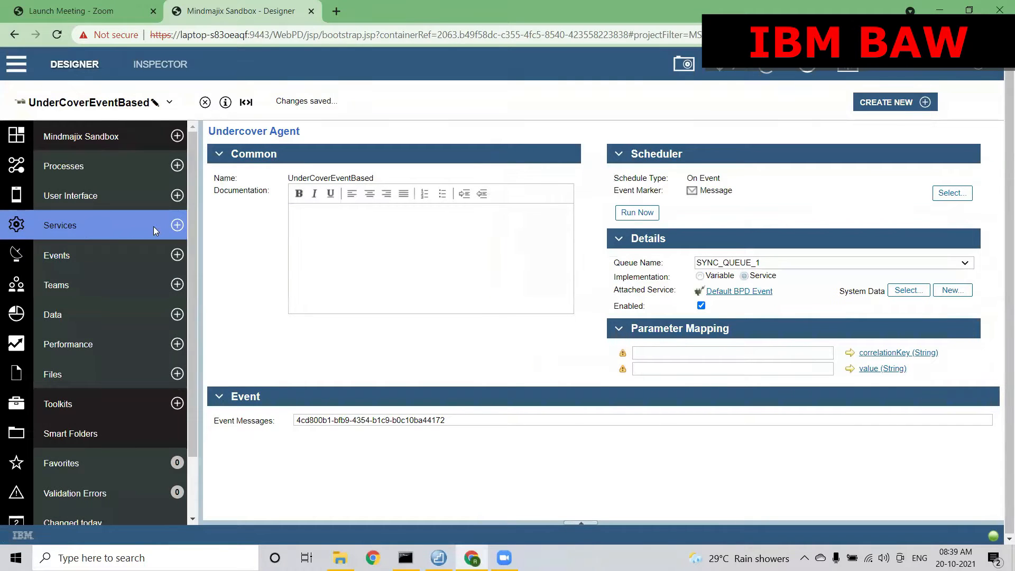
click(177, 226)
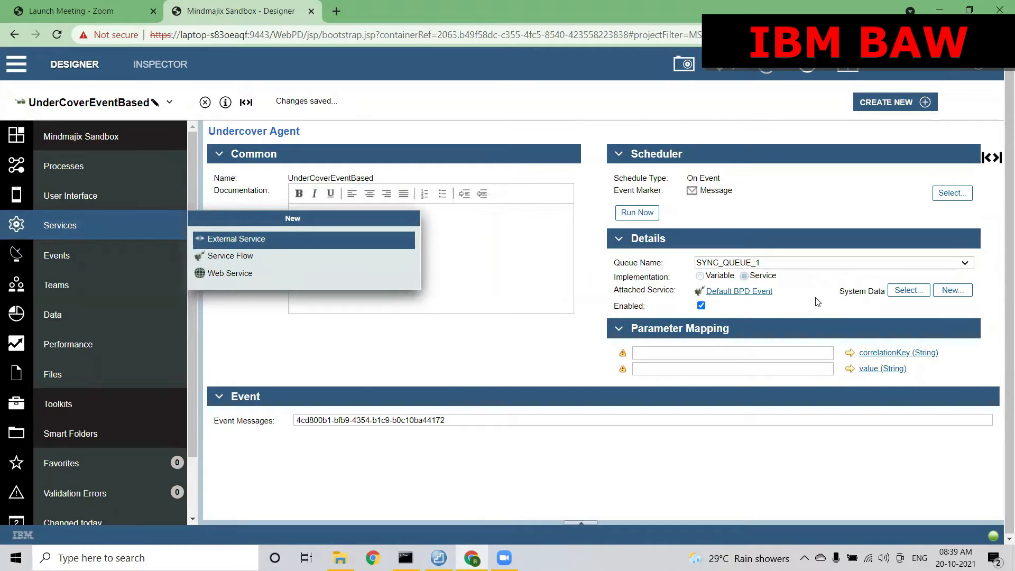
Create a new service flow named UCAHandler as the undercover agent's attached service.
click(944, 292)
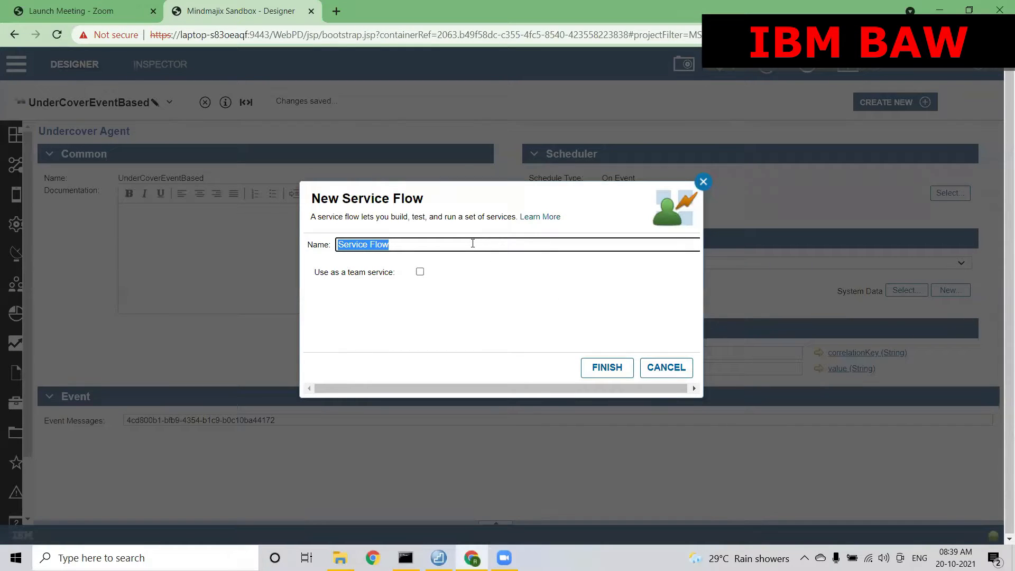
text(UCAHandler)
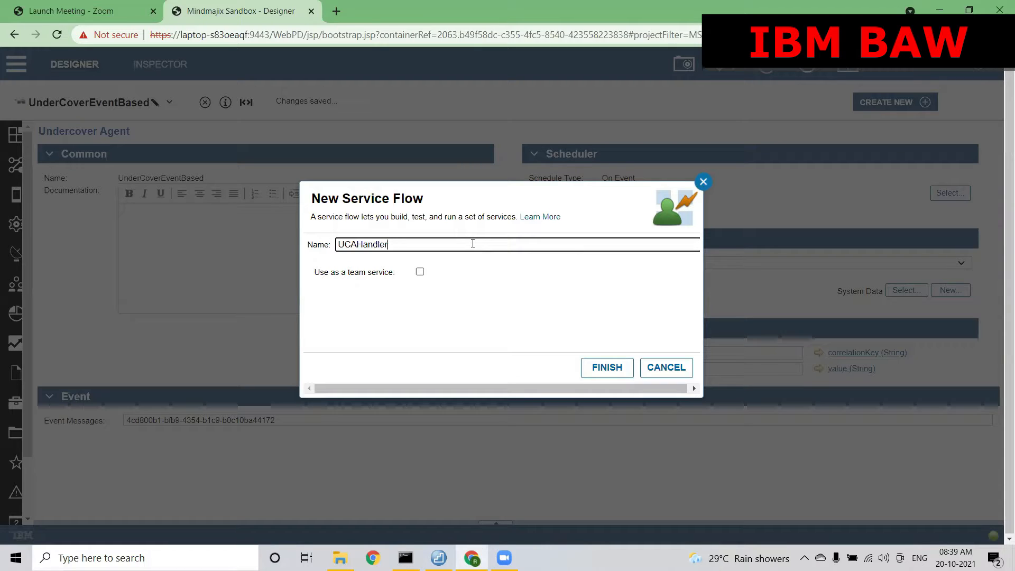
click(599, 370)
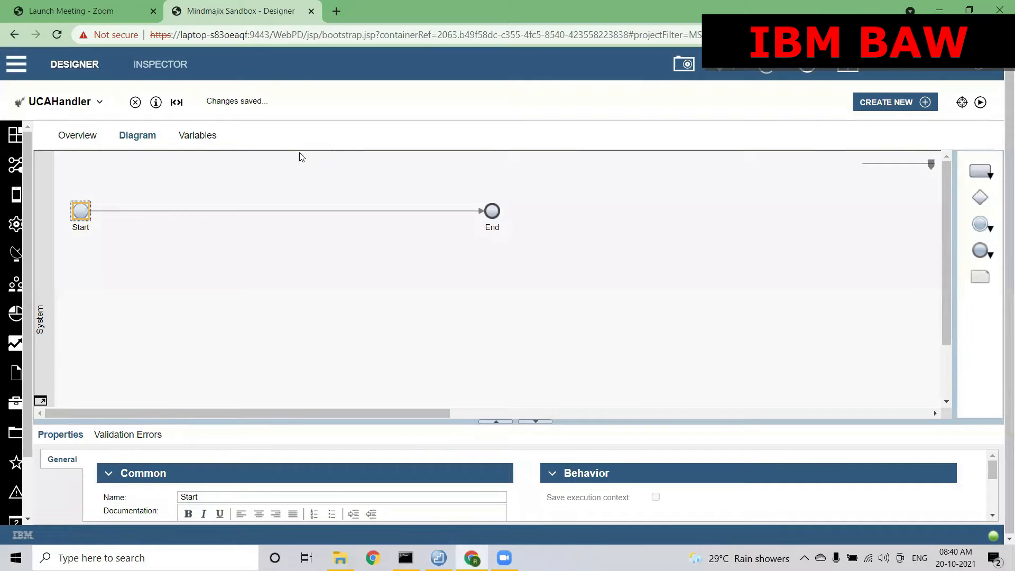
Add two String input variables named correlationKey and value to the UCAHandler service flow.
click(204, 139)
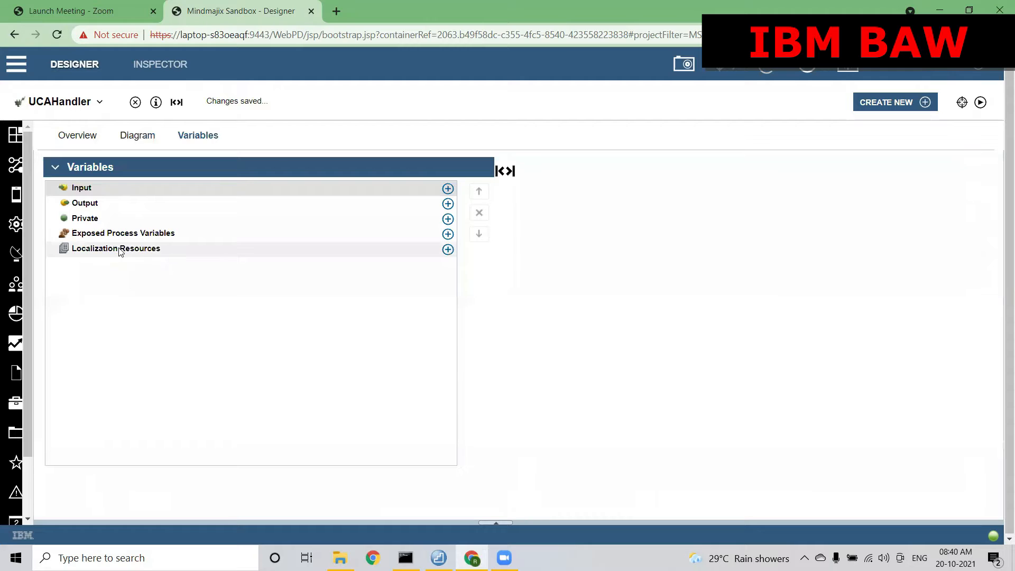
click(447, 189)
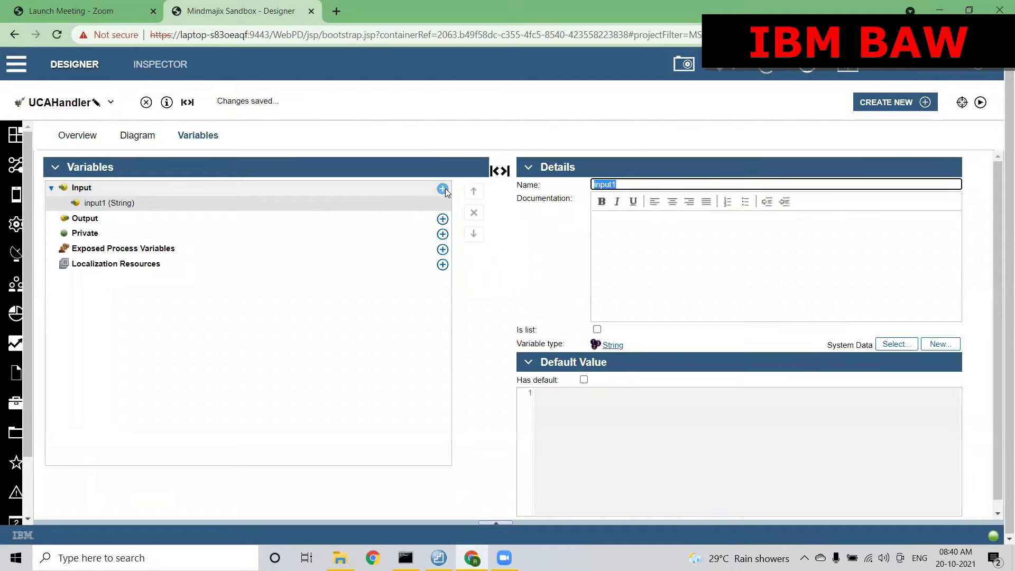
text(correlationKey)
click(443, 189)
text(value)
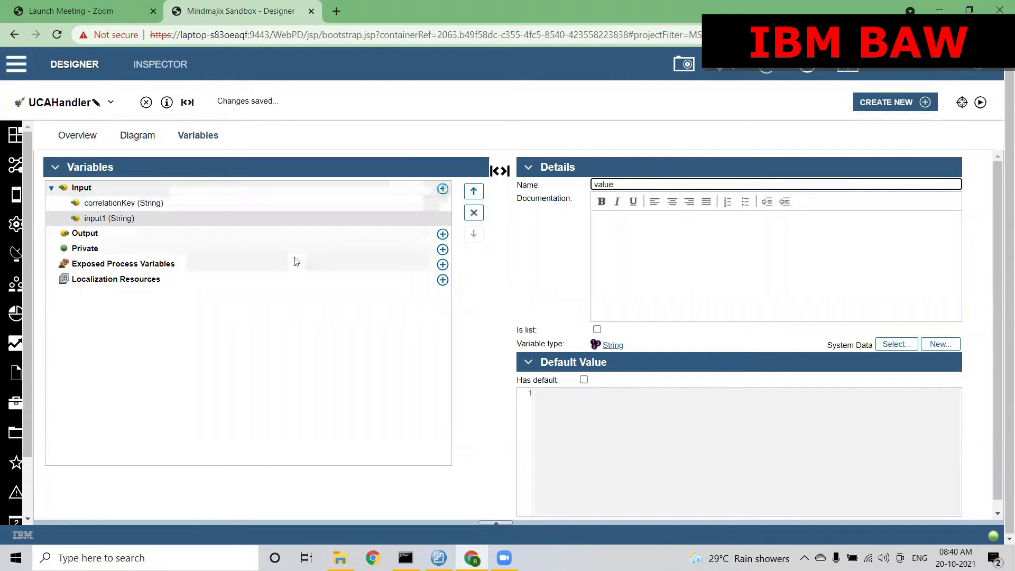
click(240, 351)
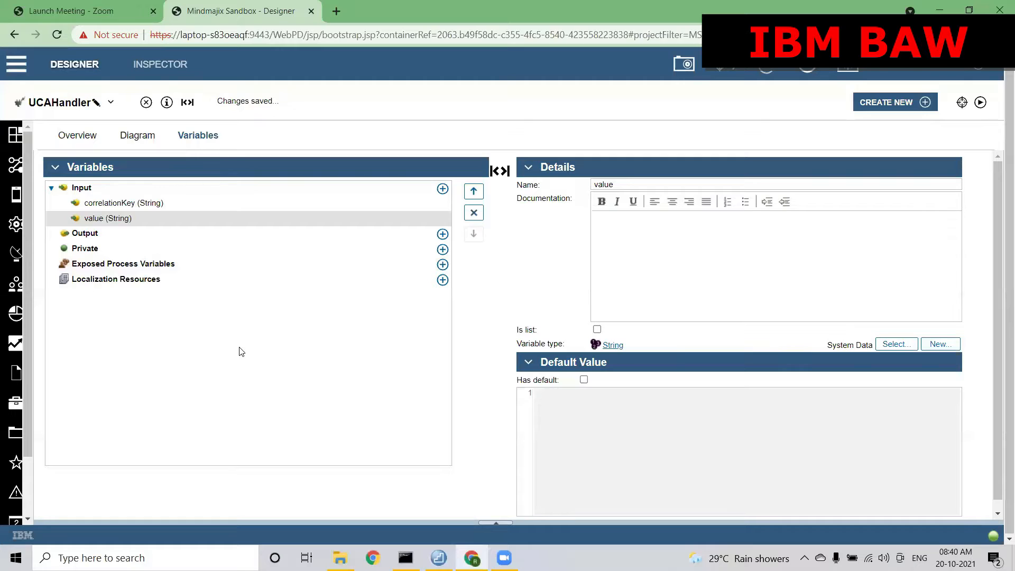
click(111, 204)
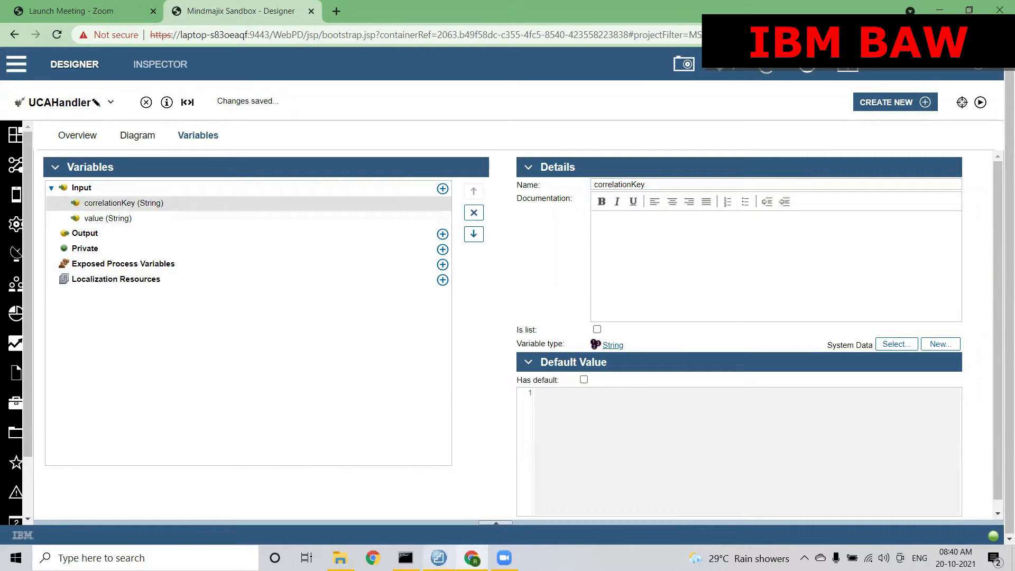
Switch to Notepad++ and change the number under the Process Two line in the notes to 123456.
mouse_move(439, 558)
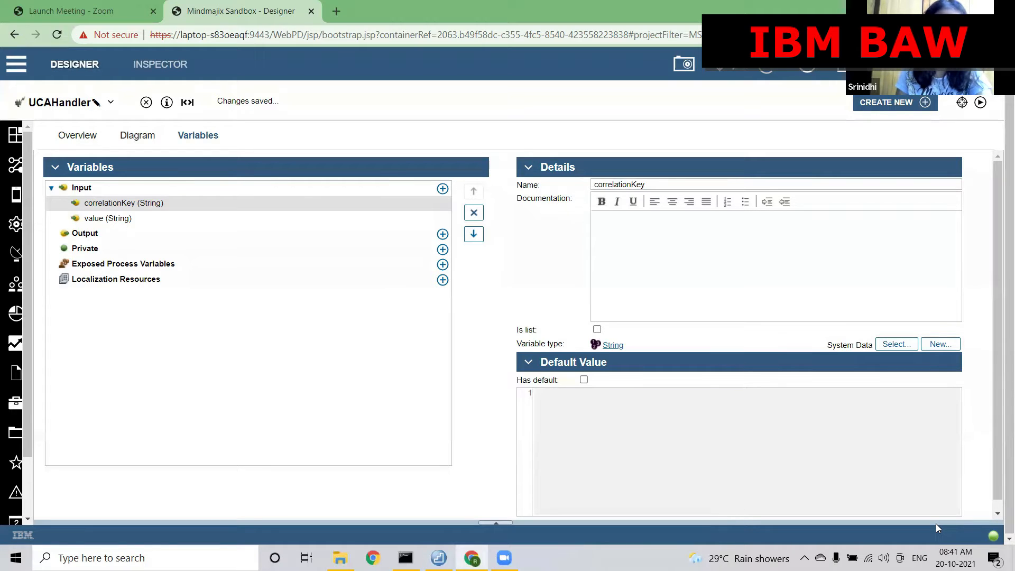
key(super+r)
key(Return)
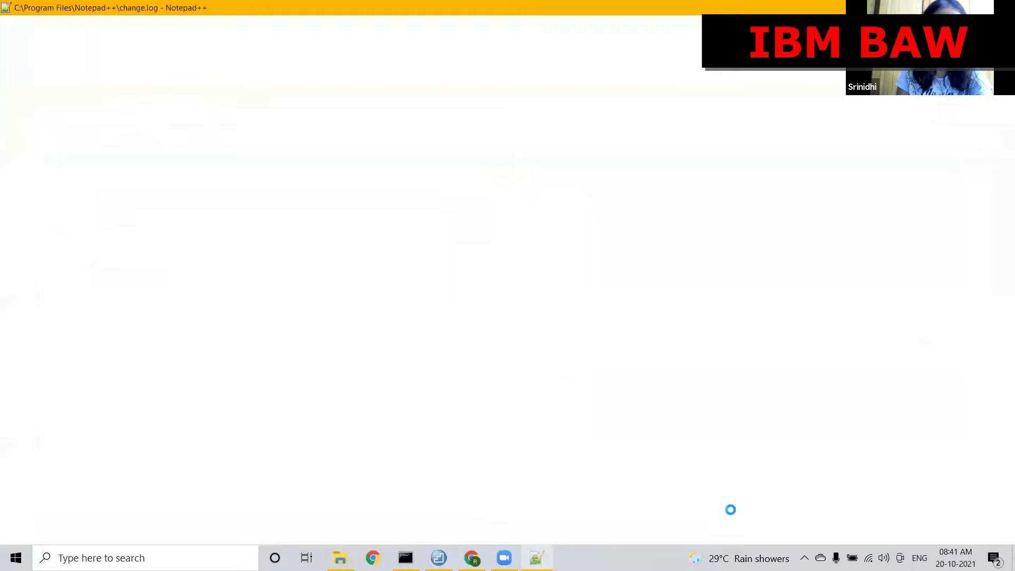
click(112, 98)
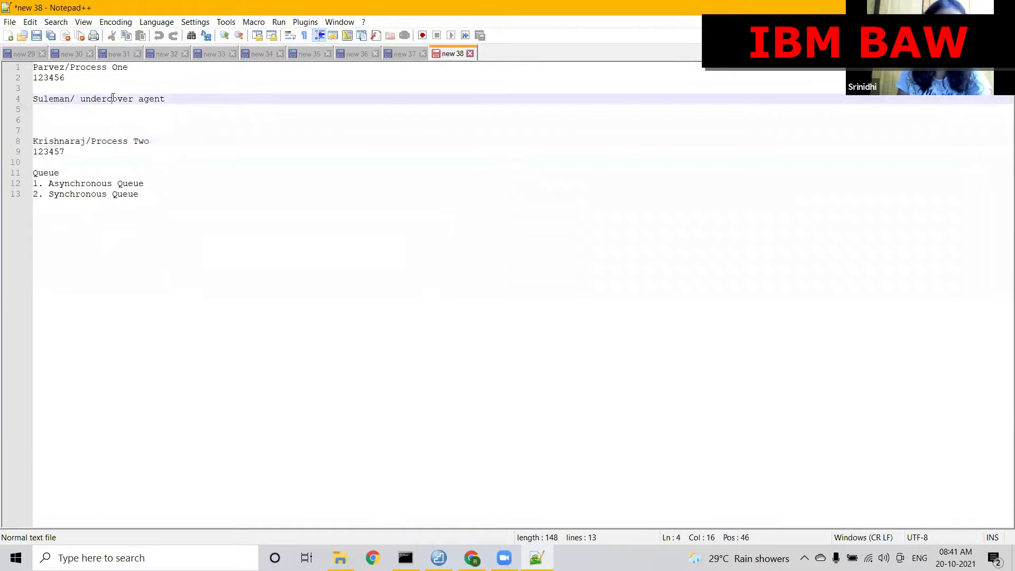
click(68, 153)
key(BackSpace)
text(6)
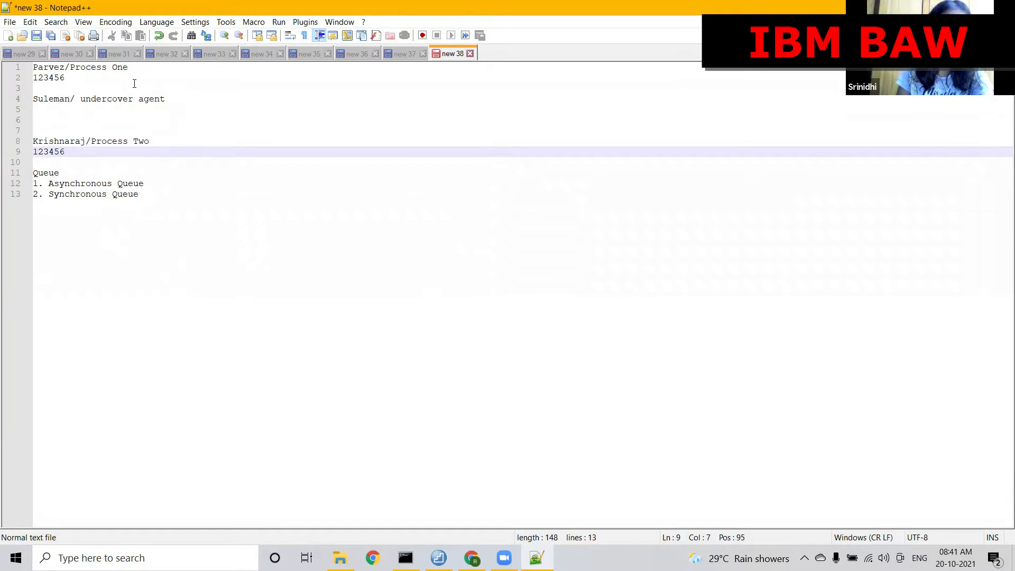
Highlight the texts Process One and Process Two one after the other in the notes.
click(131, 64)
key(shift+Left)
key(shift+Left)
key(shift+Left)
key(shift+Left)
key(shift+Left)
key(shift+Left)
key(shift+Left)
key(shift+Left)
key(shift+Left)
key(shift+Left)
key(shift+Left)
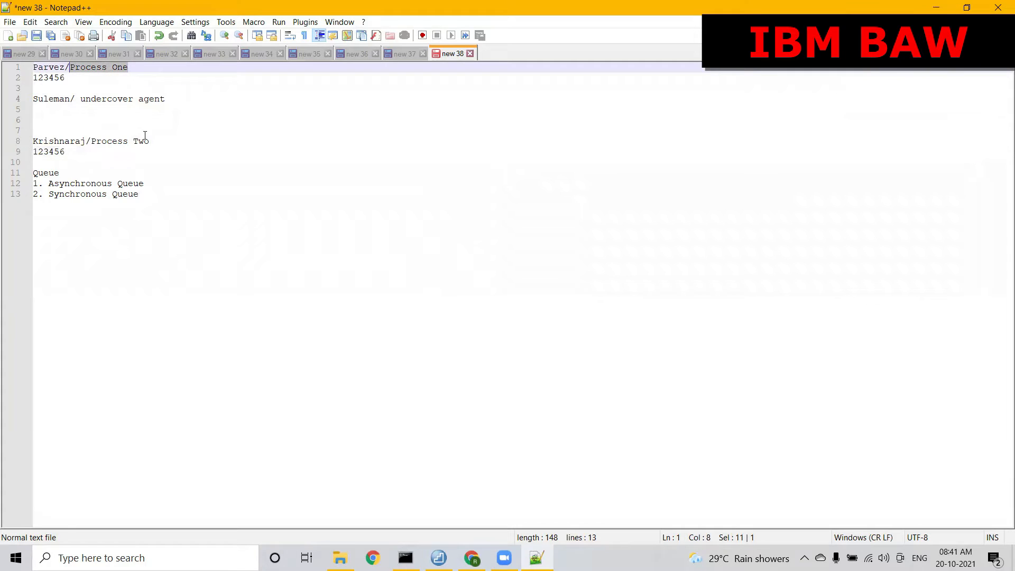
click(154, 138)
key(shift+Left)
key(shift+Left)
key(shift+Left)
key(shift+Left)
key(shift+Left)
key(shift+Left)
key(shift+Left)
key(shift+Left)
key(shift+Left)
key(shift+Left)
key(shift+Left)
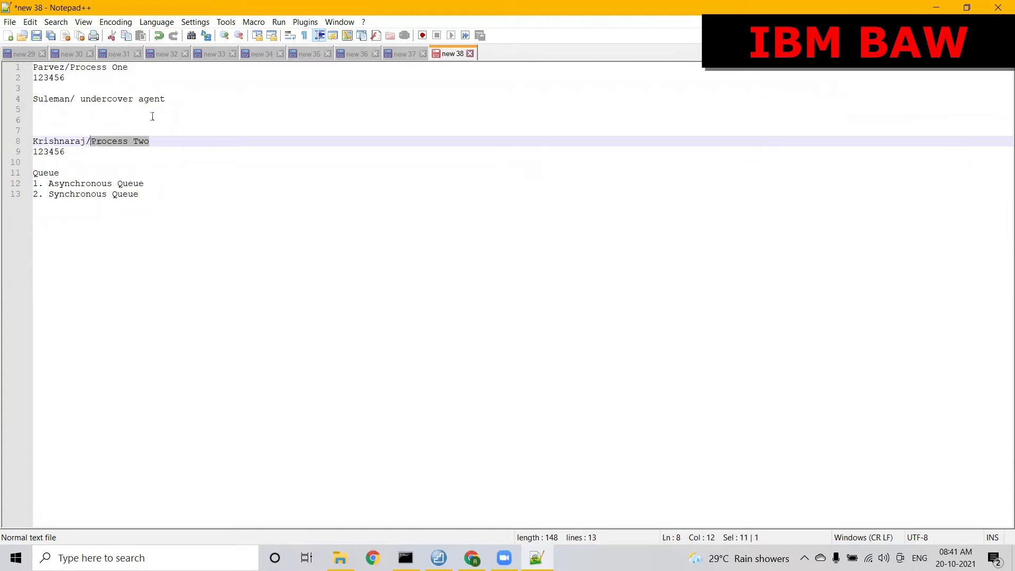
Examine the undercover agent line and compare the numbers under Process One and Process Two in the notes.
drag(167, 101, 81, 100)
drag(129, 66, 30, 78)
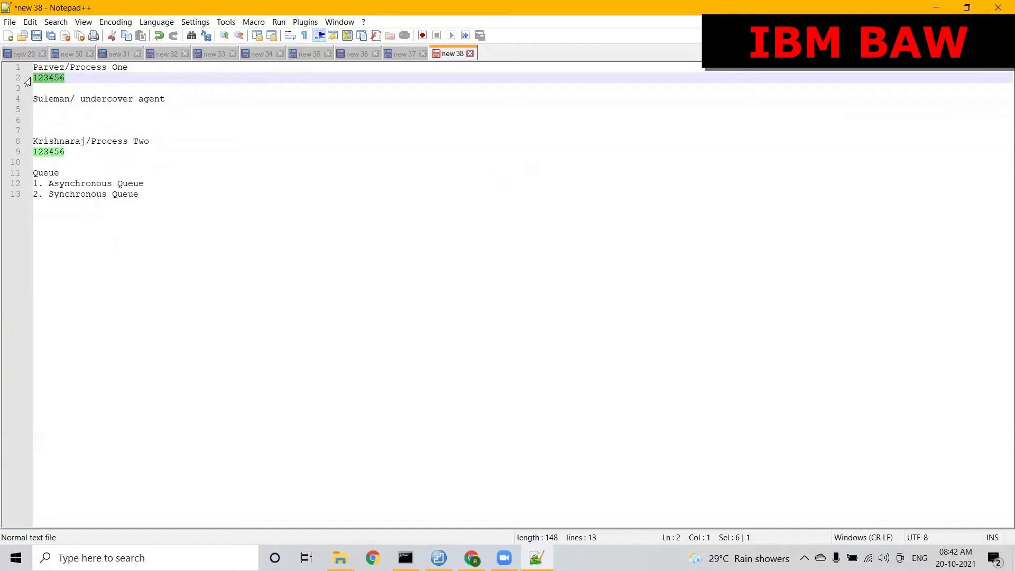
click(102, 99)
drag(150, 141, 91, 141)
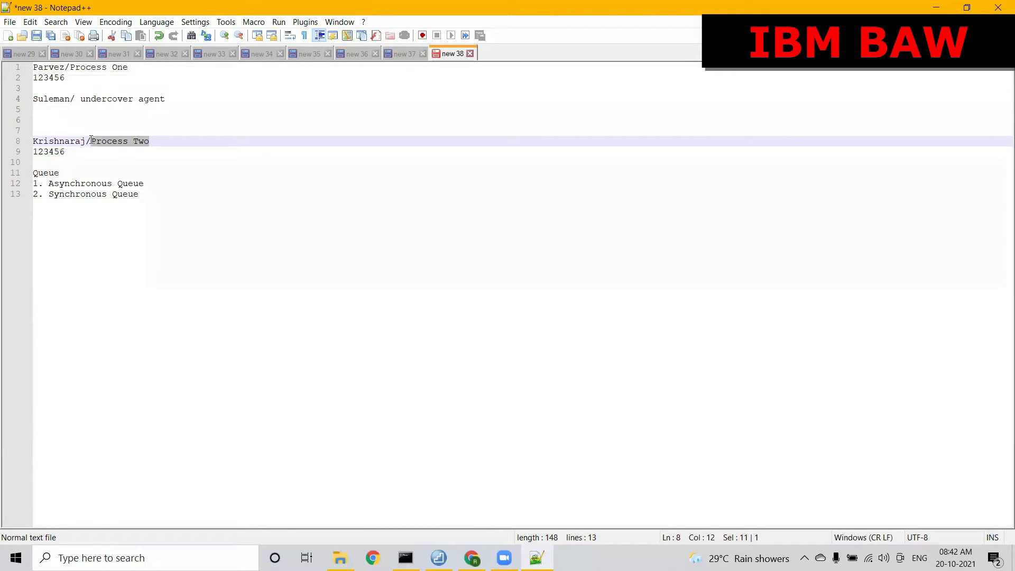
drag(65, 152, 33, 153)
drag(65, 78, 33, 78)
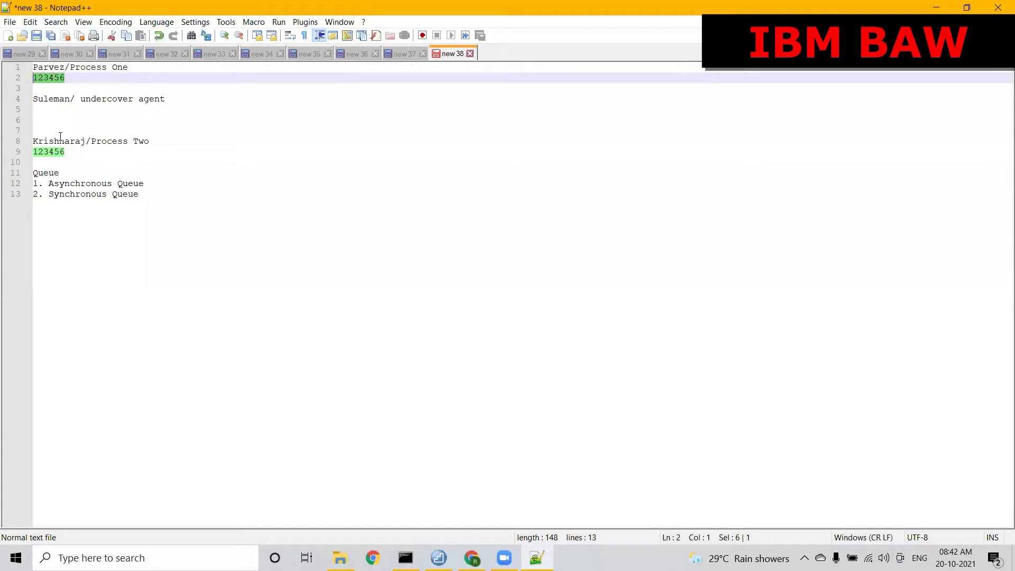
click(66, 155)
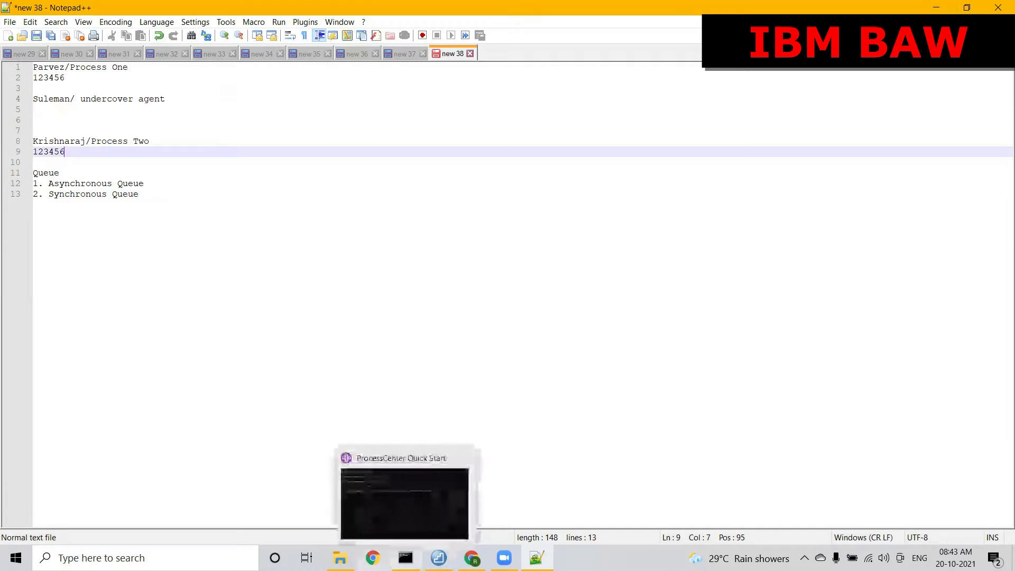
Switch back to the process designer in Chrome and add two String output variables to UCAHandler, outCorrelationKey and outValue.
click(472, 558)
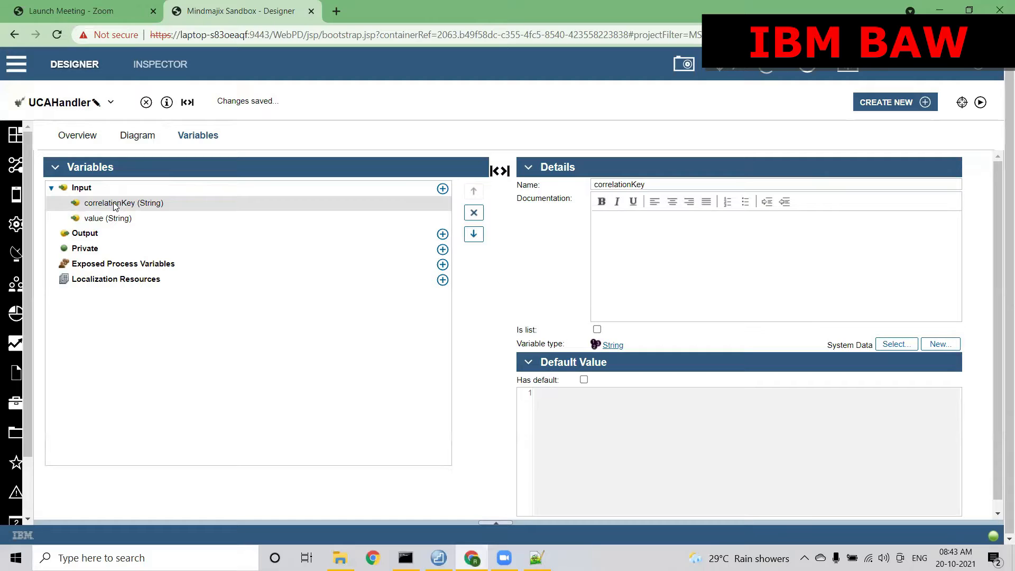
click(114, 219)
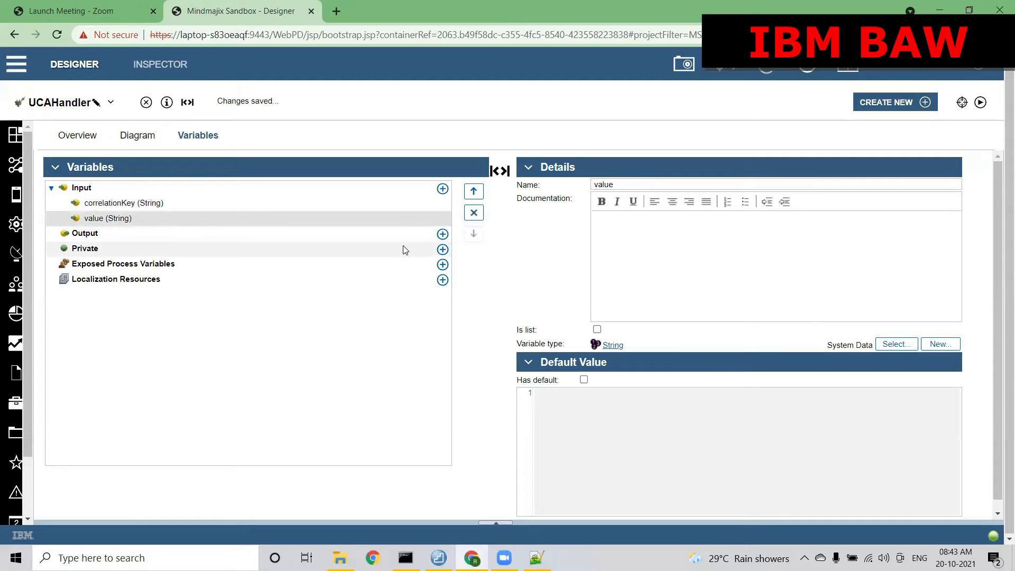
click(442, 235)
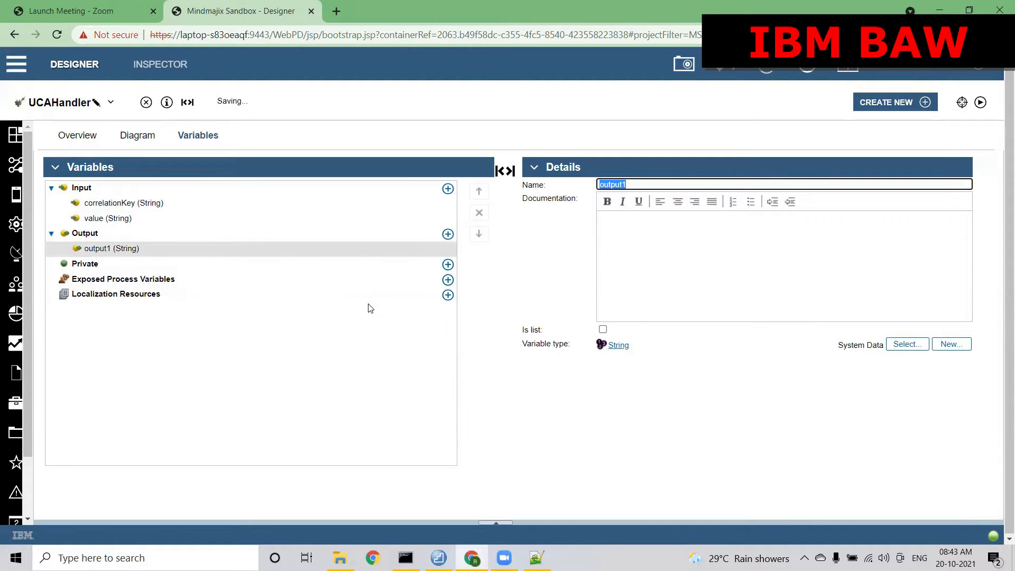
text(outC)
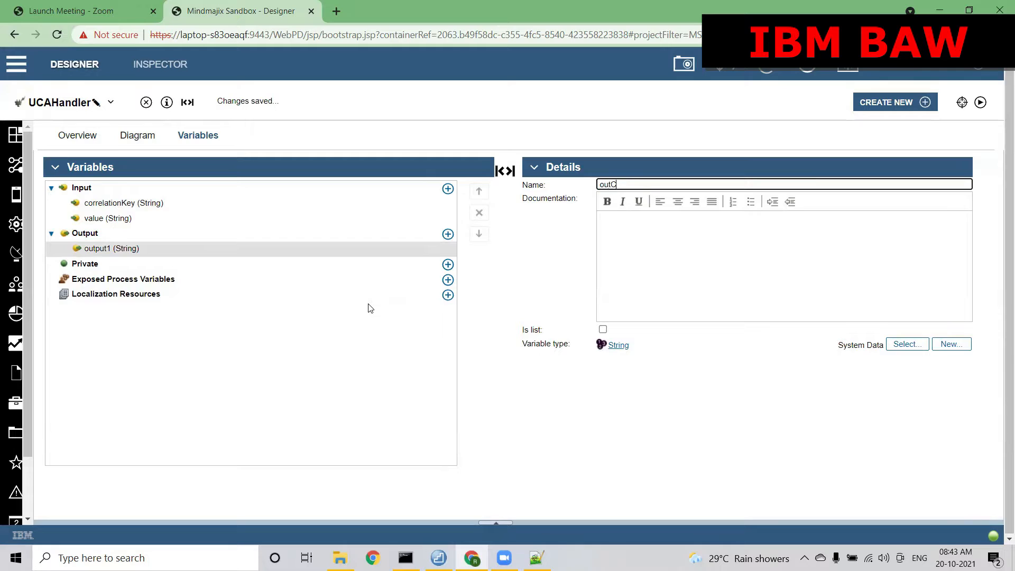
text(orrelationKey)
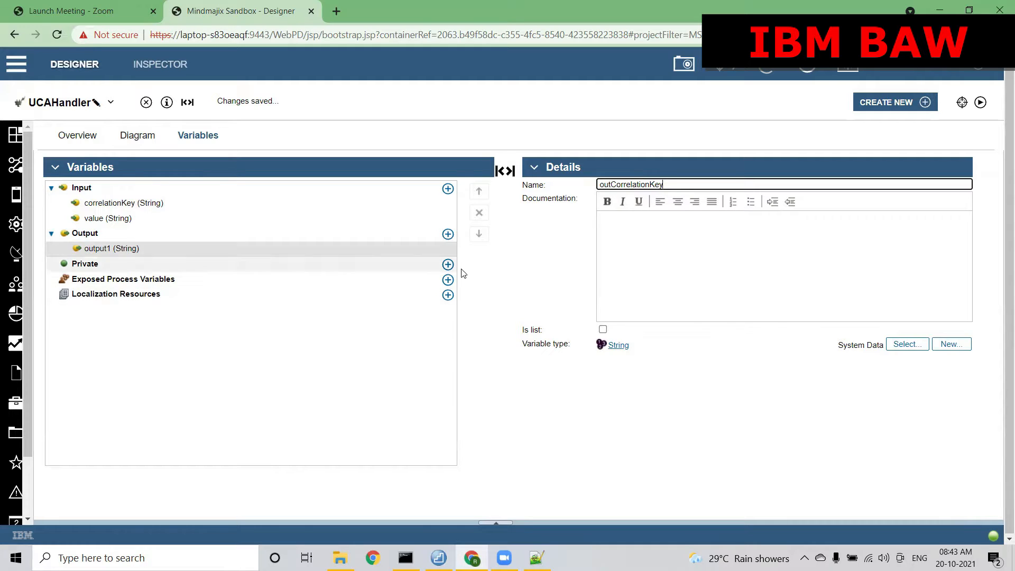
click(448, 233)
text(outValue)
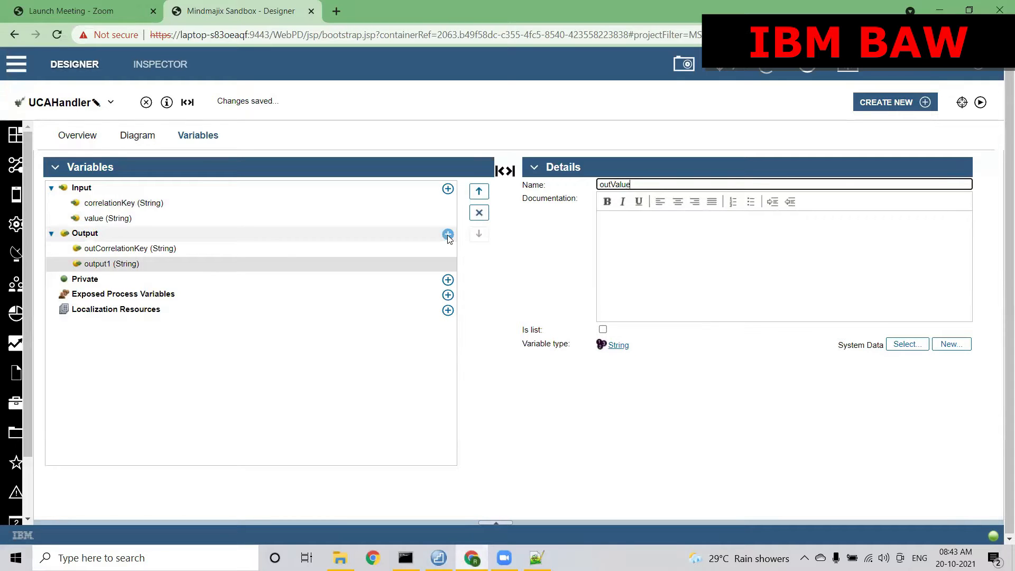
click(619, 508)
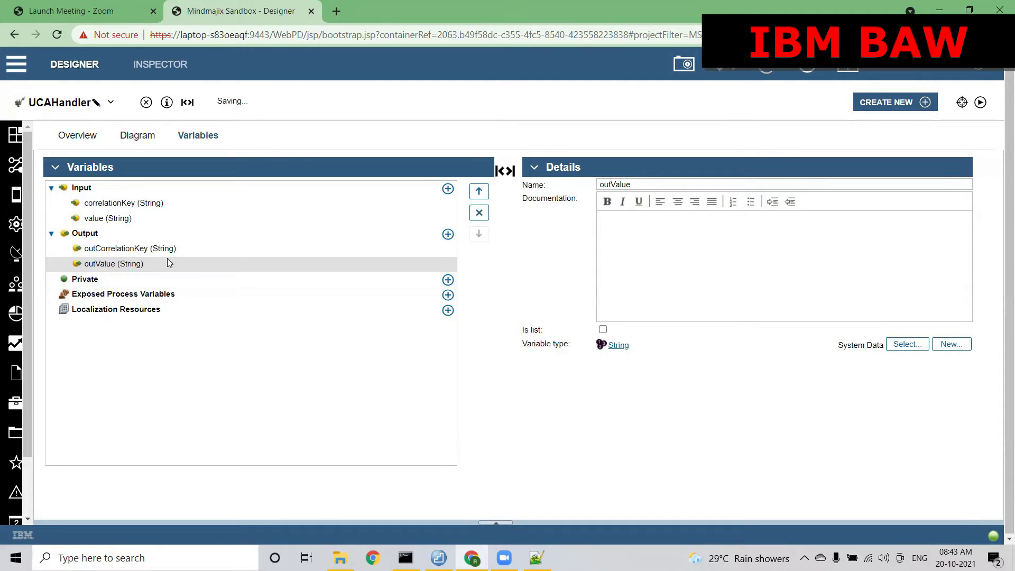
Review UCAHandler's input and output variables, and open the service flow's diagram.
click(150, 250)
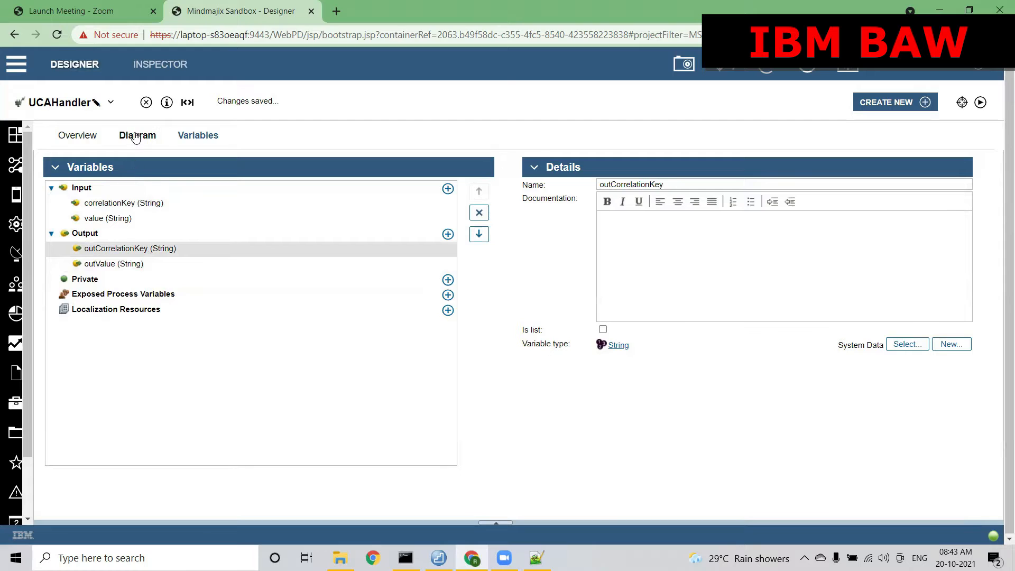
click(121, 203)
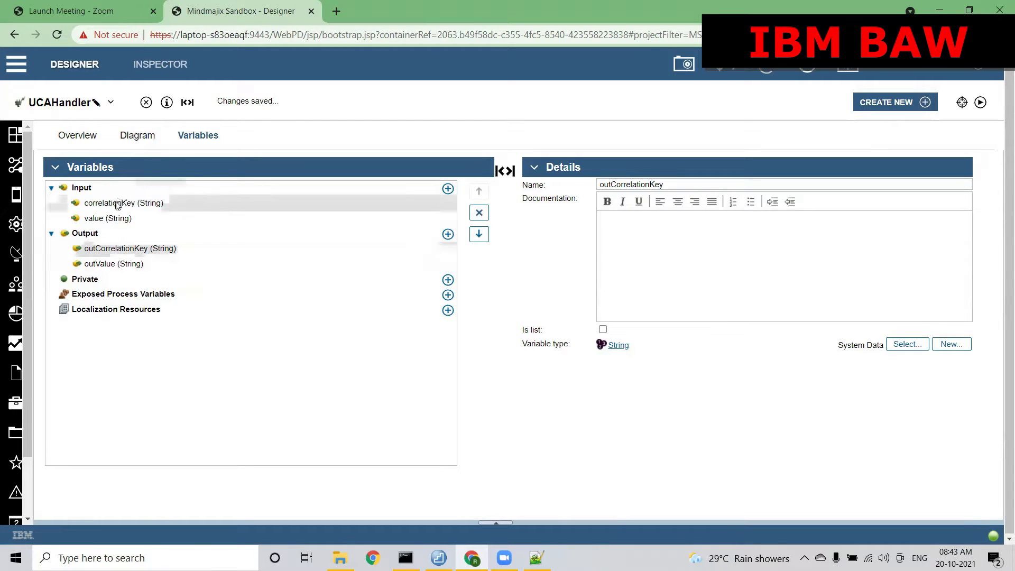
click(109, 218)
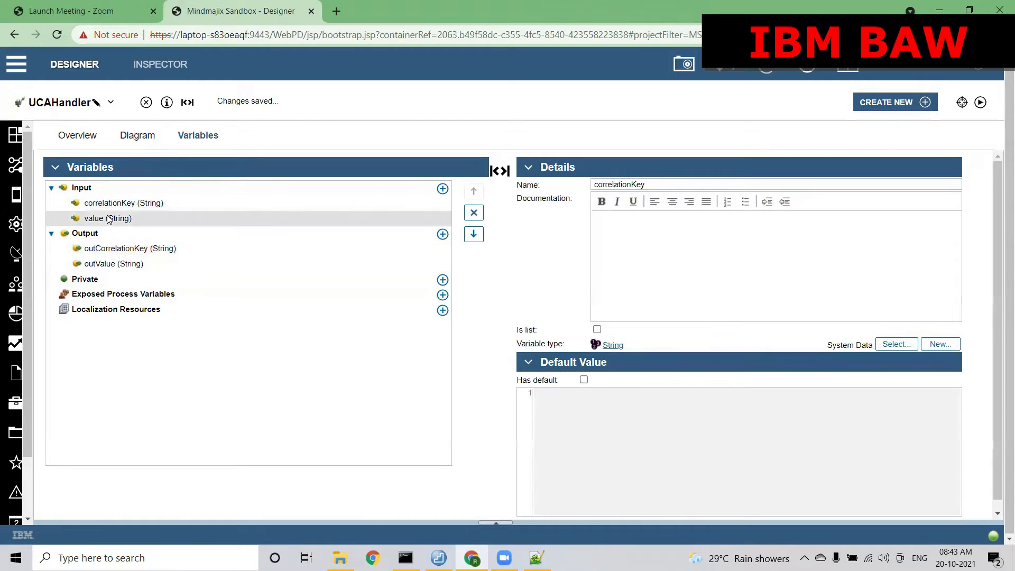
click(107, 249)
click(105, 265)
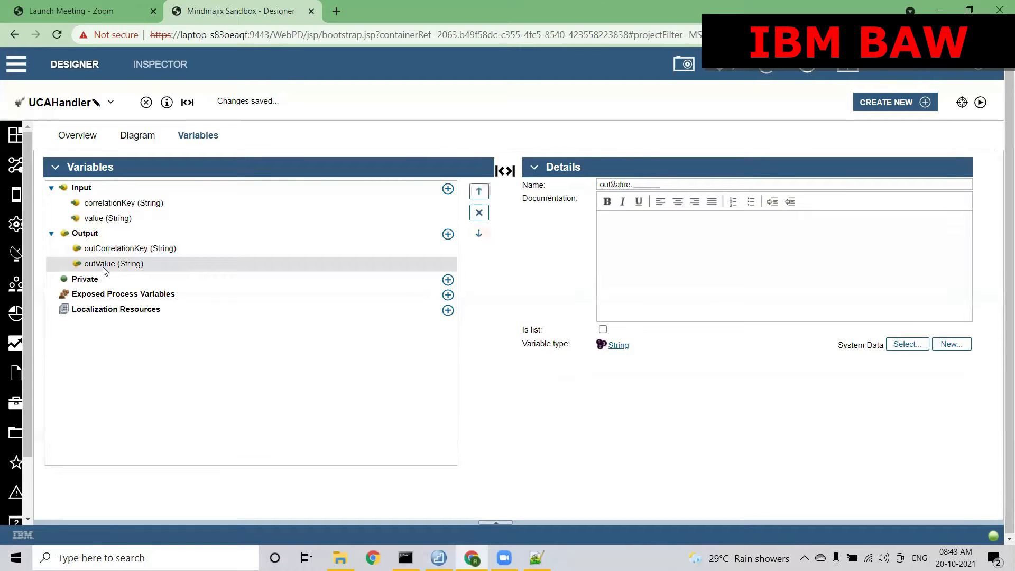
click(128, 138)
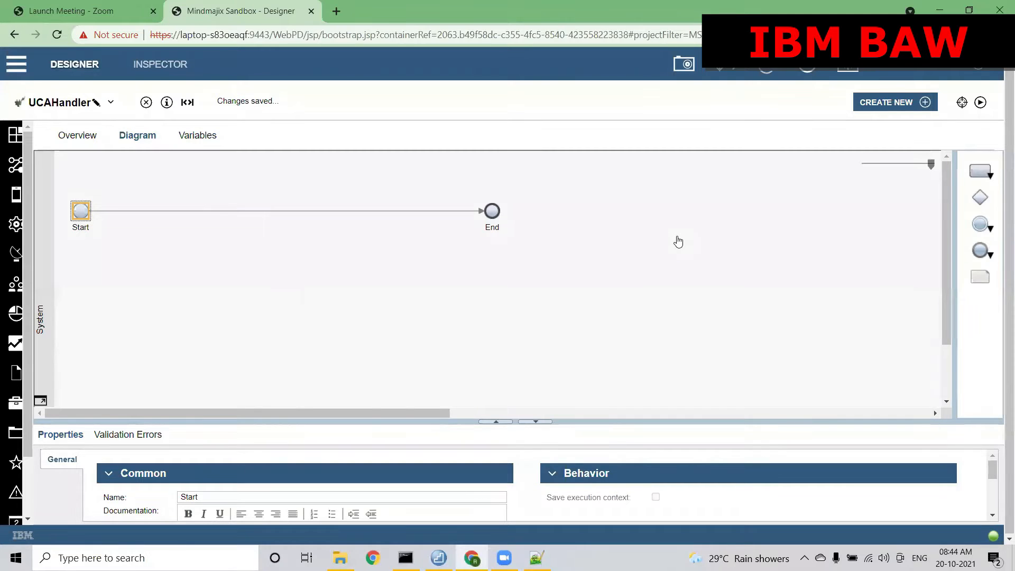
Add a script task between Start and End in UCAHandler, replacing the direct flow with connections Start to task and task to End.
click(980, 170)
drag(970, 219, 231, 191)
click(328, 216)
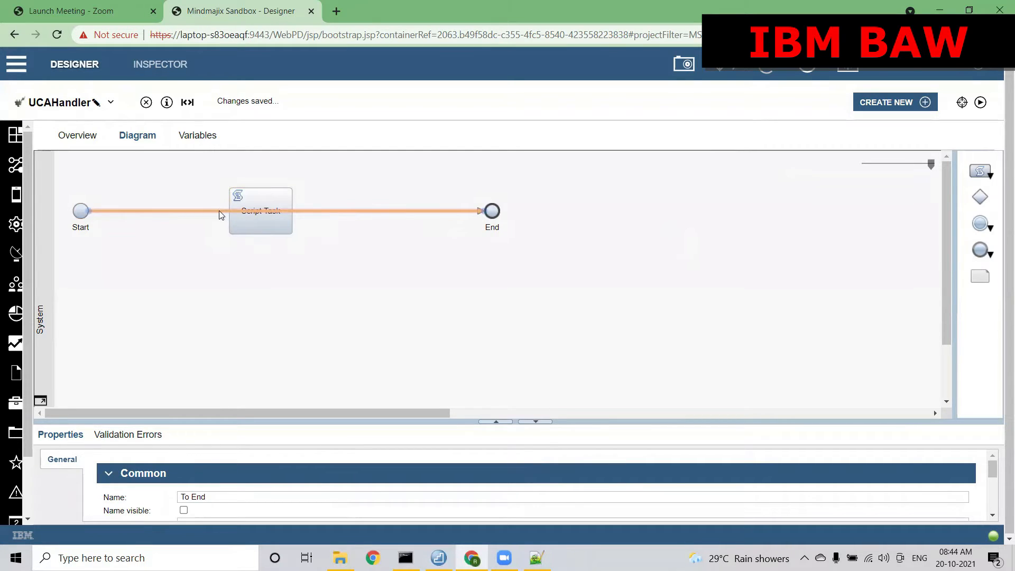
key(Delete)
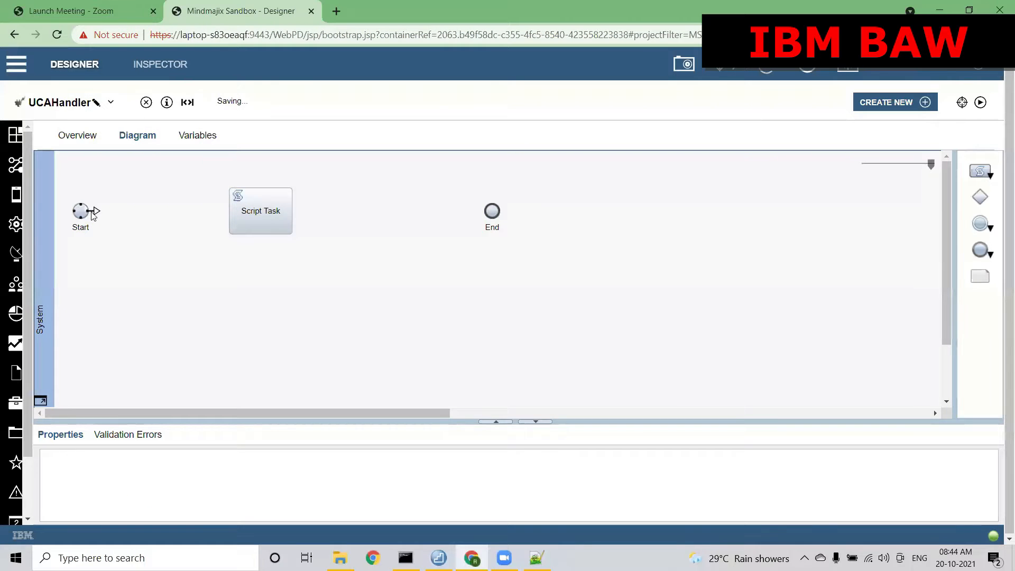
drag(96, 213, 233, 211)
drag(296, 211, 487, 210)
Rename the new script task to "Map values".
click(252, 209)
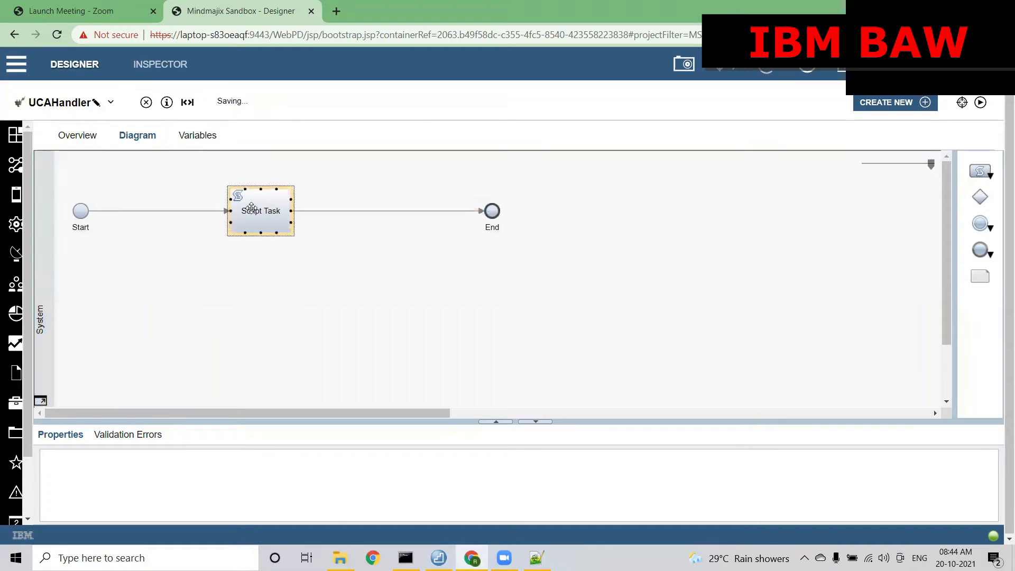
triple_click(254, 496)
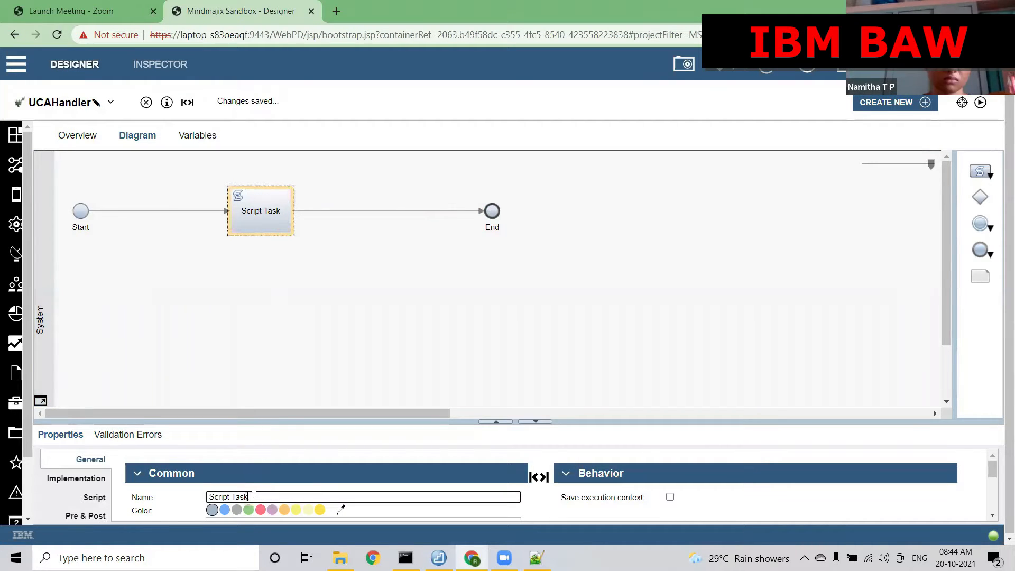
text(Map )
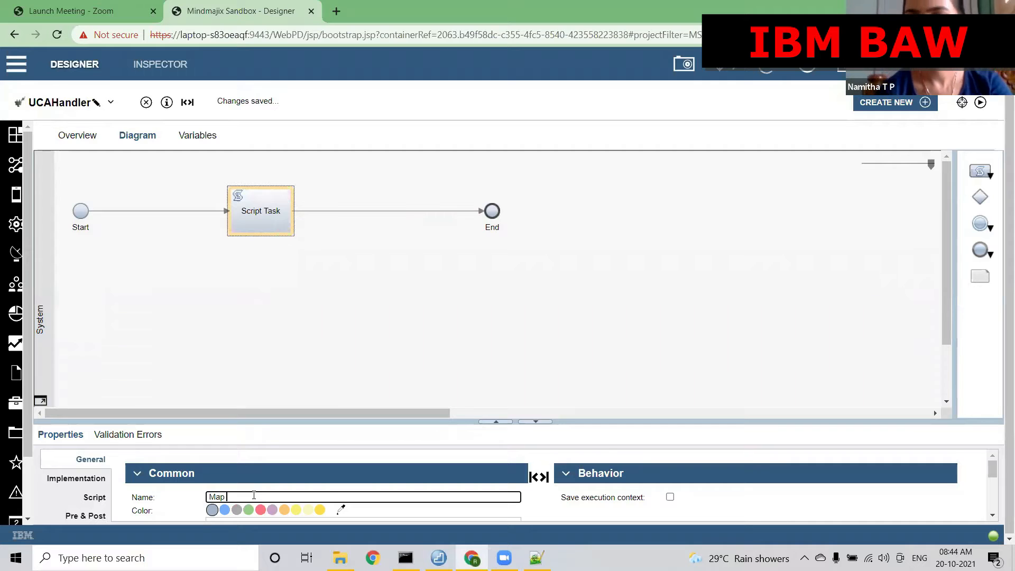
text(values)
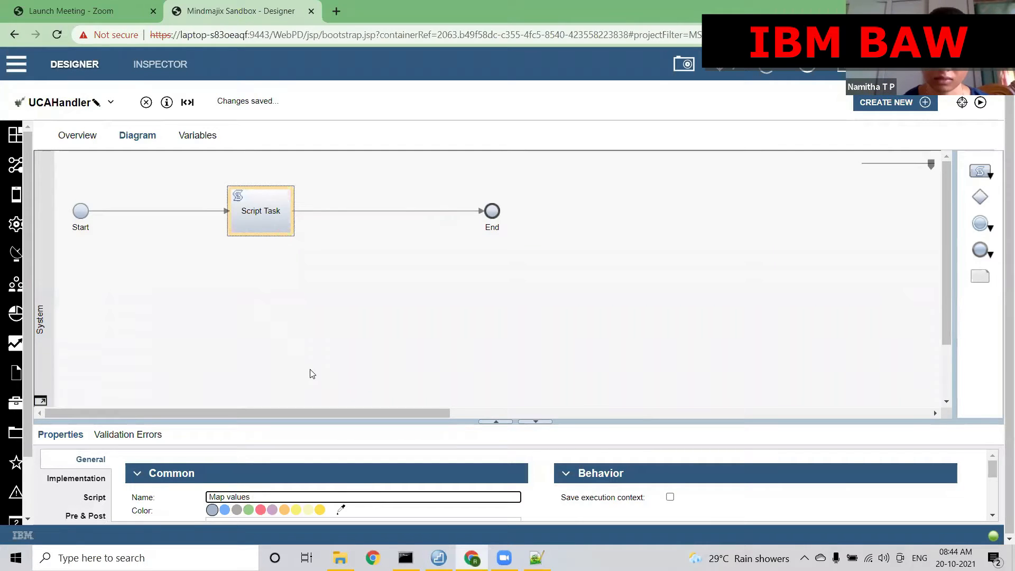
click(263, 228)
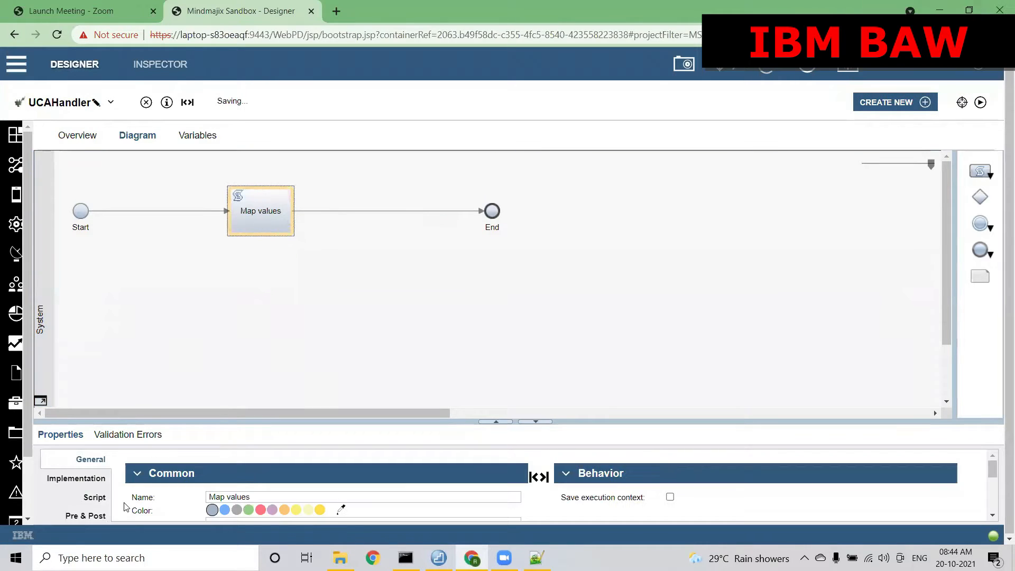
In the Map values script, assign the input key to the output with "tw.local.outCorrelationKey = tw.local.correlationKey;".
click(94, 496)
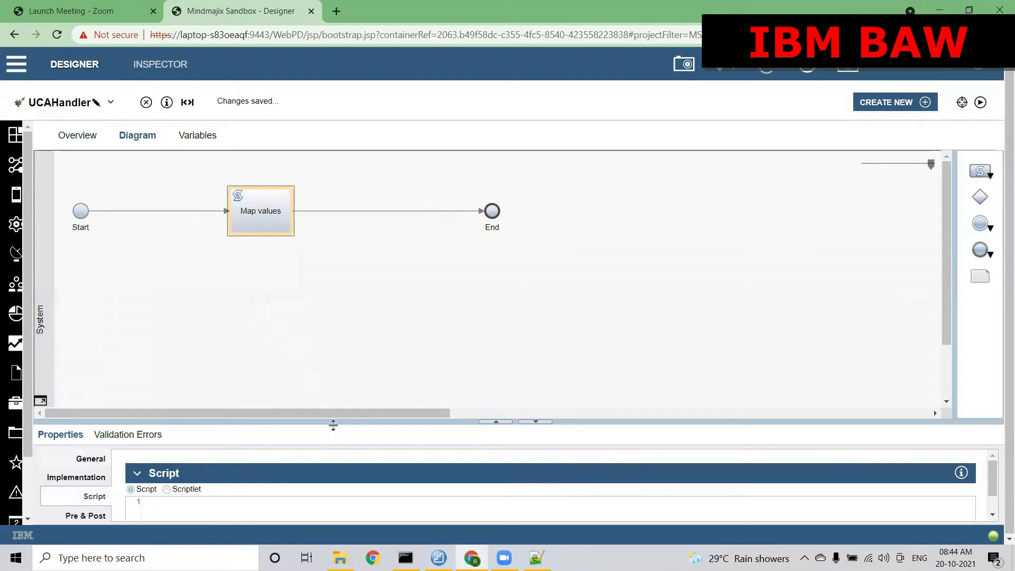
drag(423, 421, 403, 295)
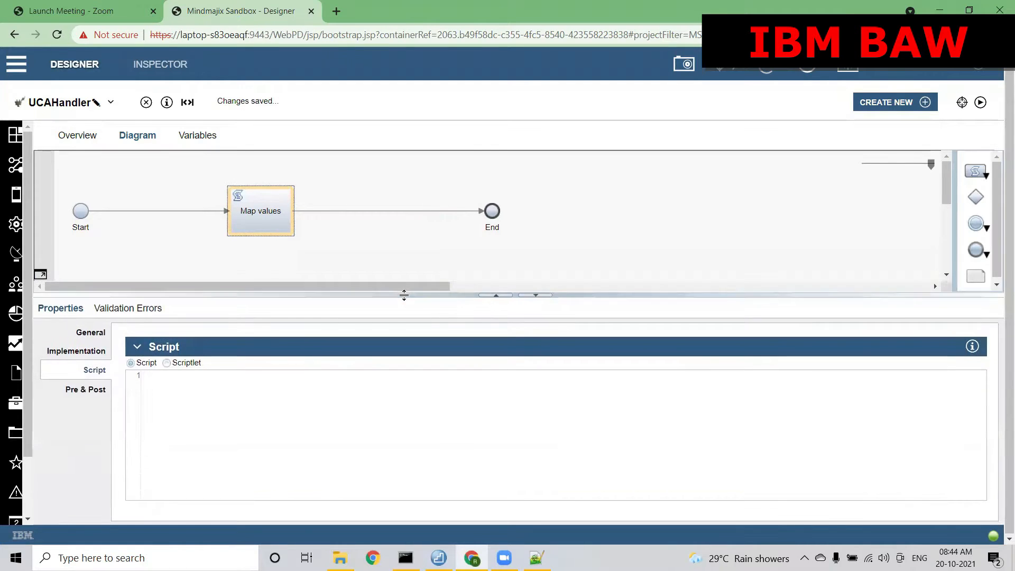
click(180, 382)
text(tw.loca)
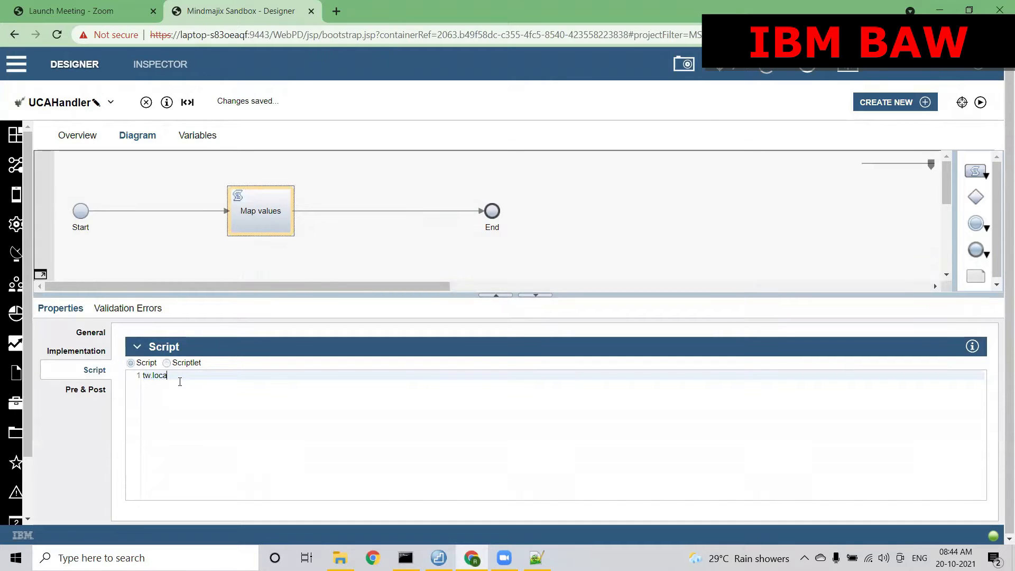
text(l.)
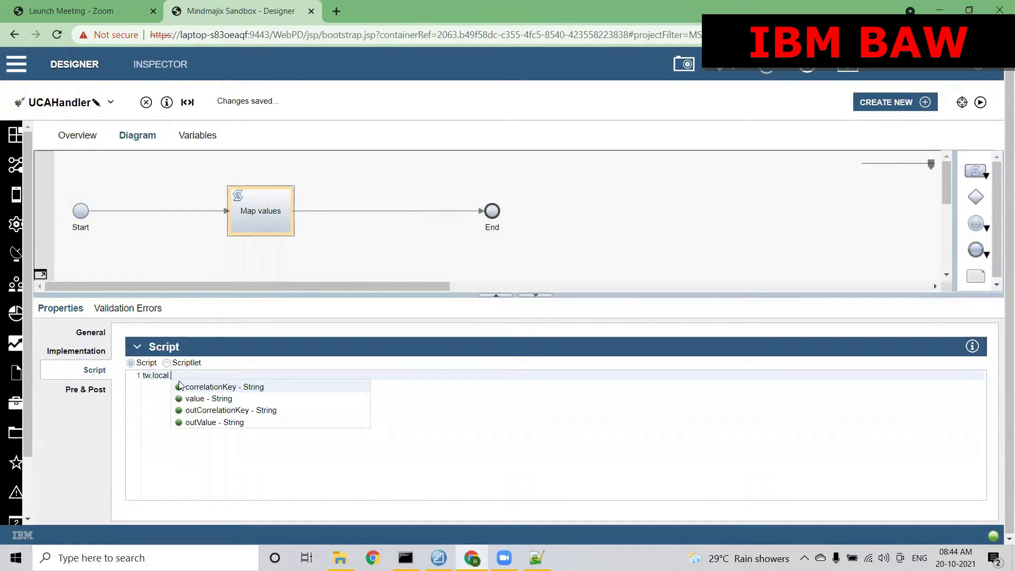
key(Down)
key(Down)
key(Return)
text(= tw.local)
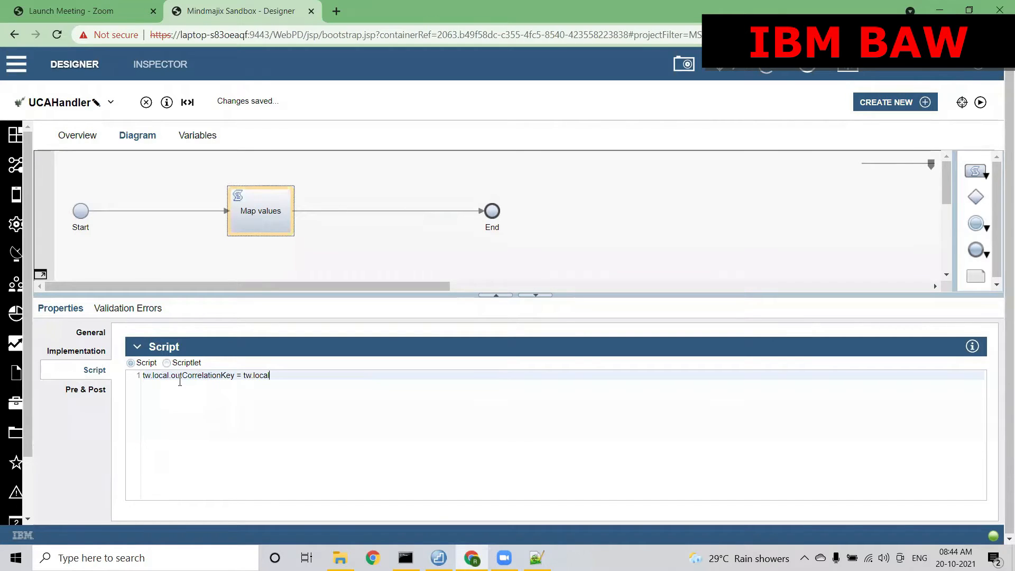
text(.co)
key(Return)
text(;)
Add a second script line to Map values reading "tw.local.outValue = tw.local.value;".
key(Return)
text(tw.local.o)
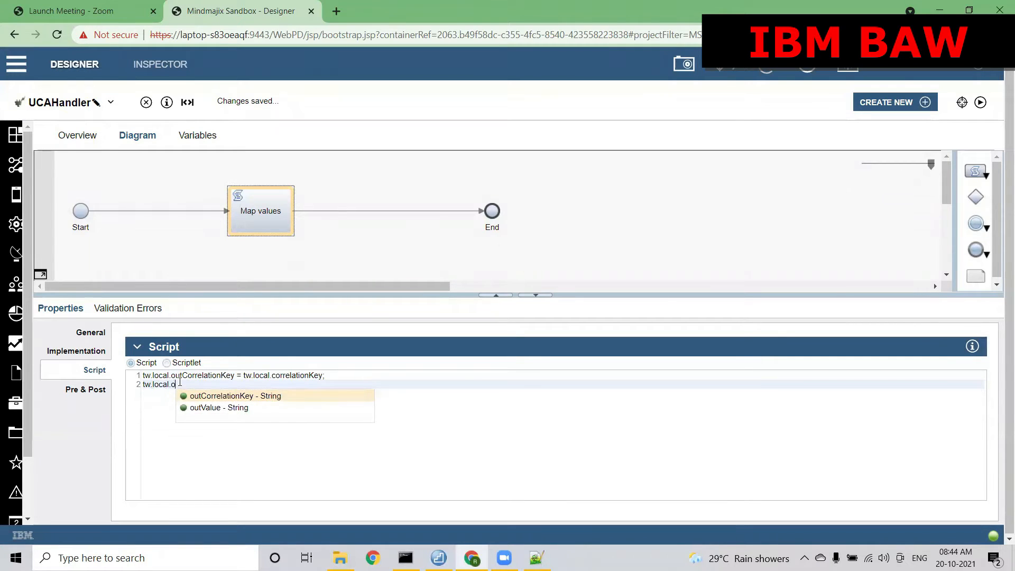
key(Down)
key(Return)
text(= tw.local)
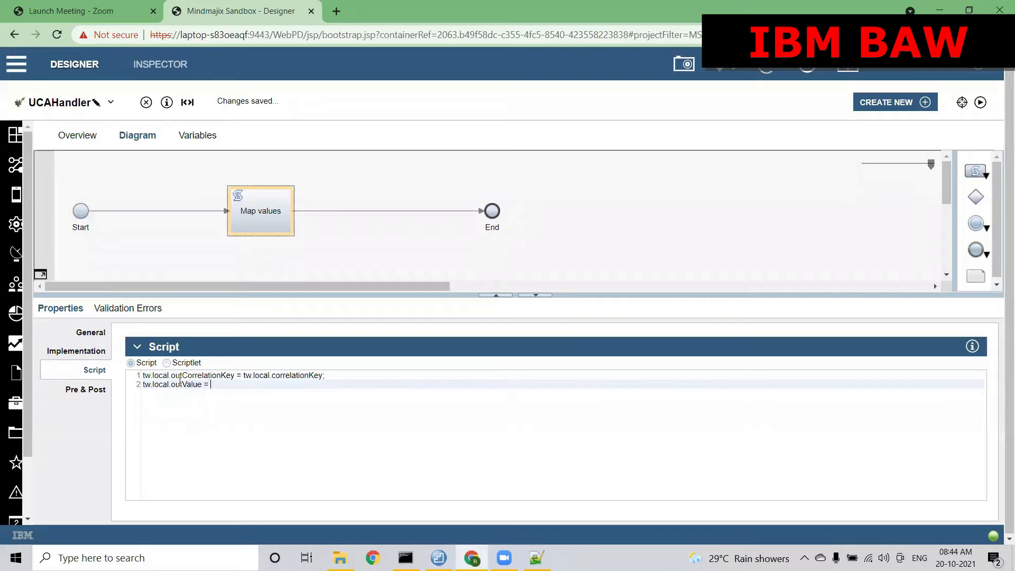
text(.va)
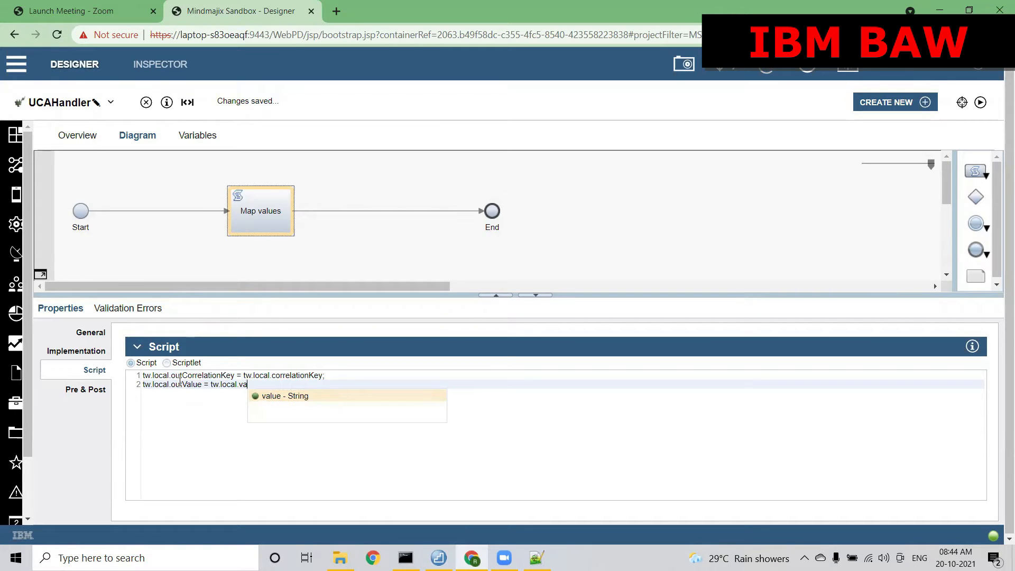
key(Return)
text(;)
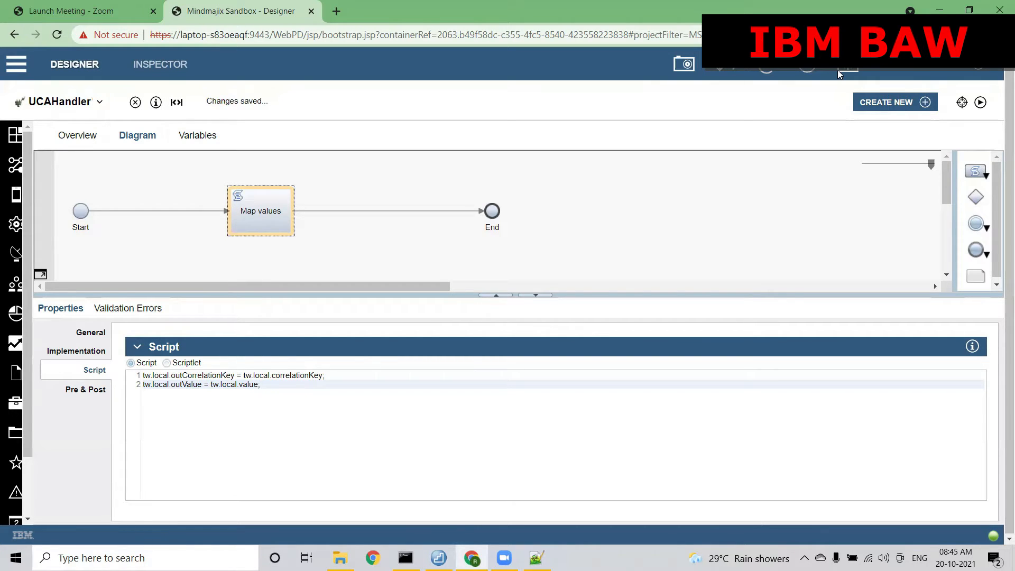
Open the UnderCoverEventBased undercover agent and review its attached service and parameter mapping.
click(71, 103)
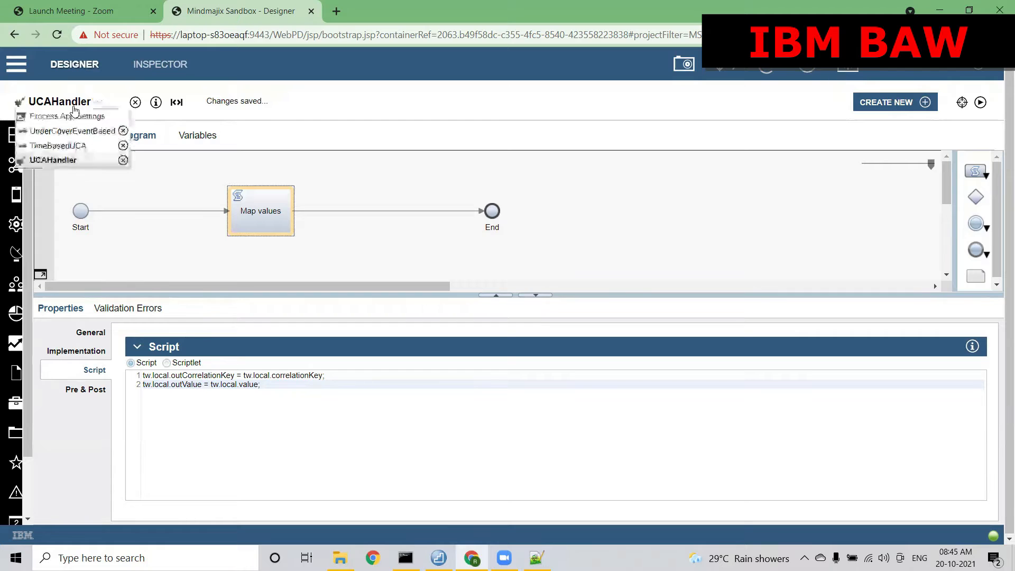
click(64, 132)
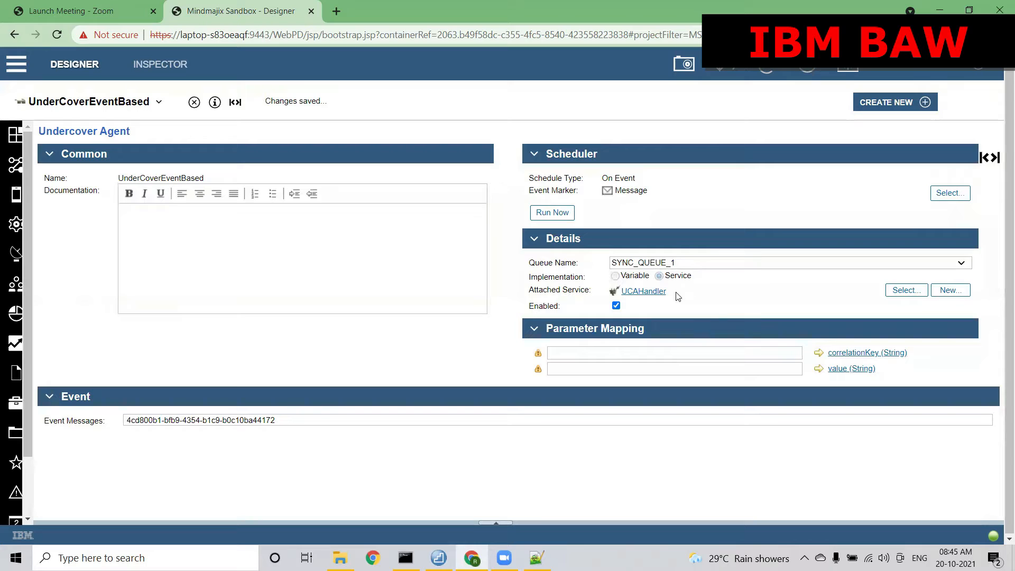
double_click(633, 296)
click(797, 304)
Open Receiver Process and change its Start event type to None.
click(11, 169)
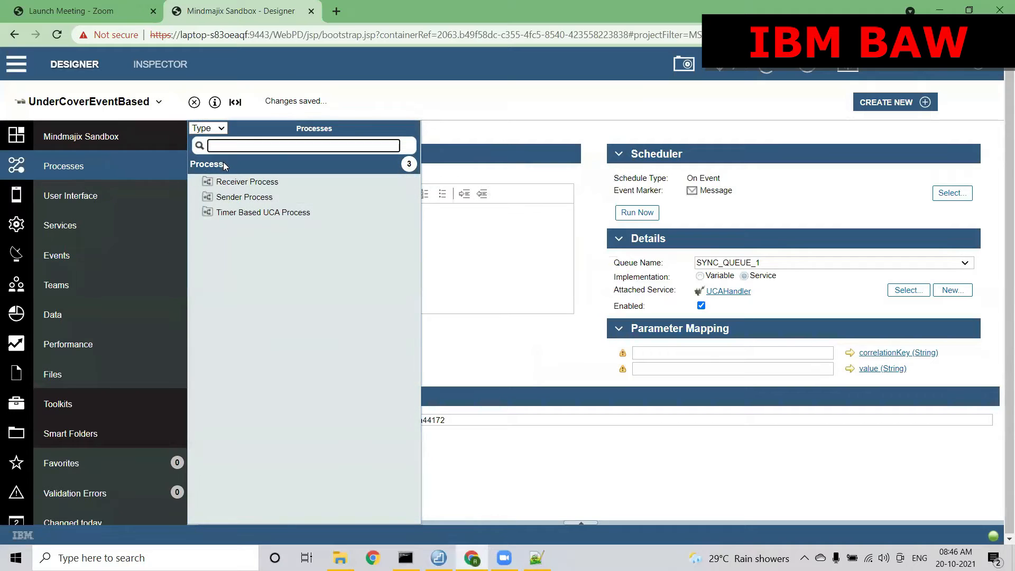
click(247, 182)
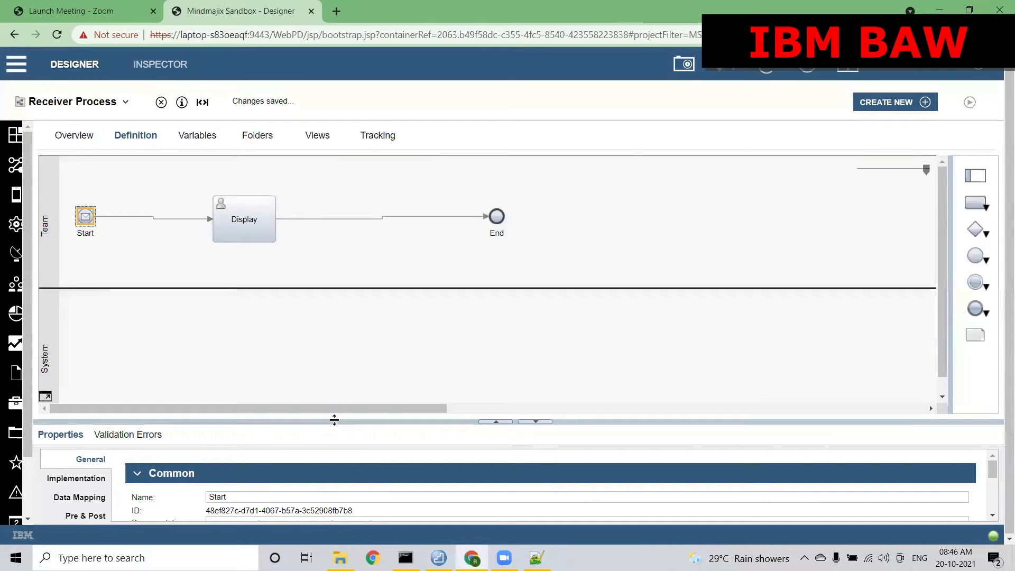
drag(334, 419, 334, 329)
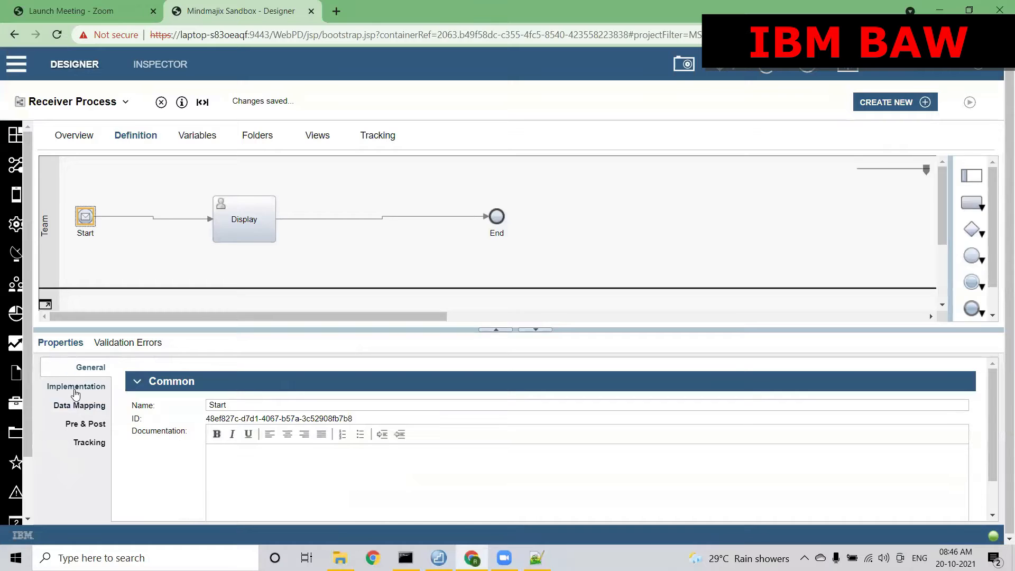
click(77, 386)
click(204, 408)
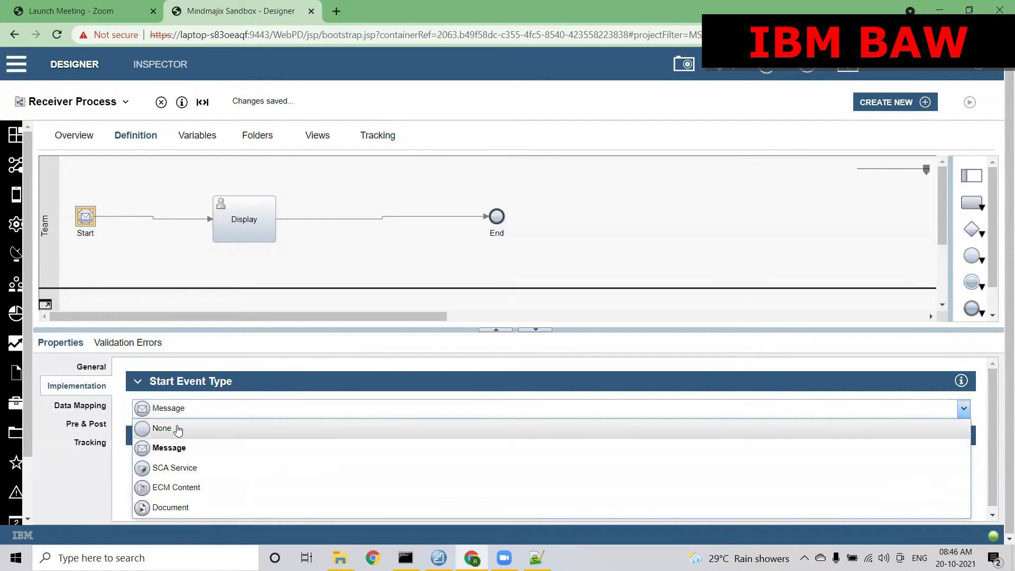
click(177, 428)
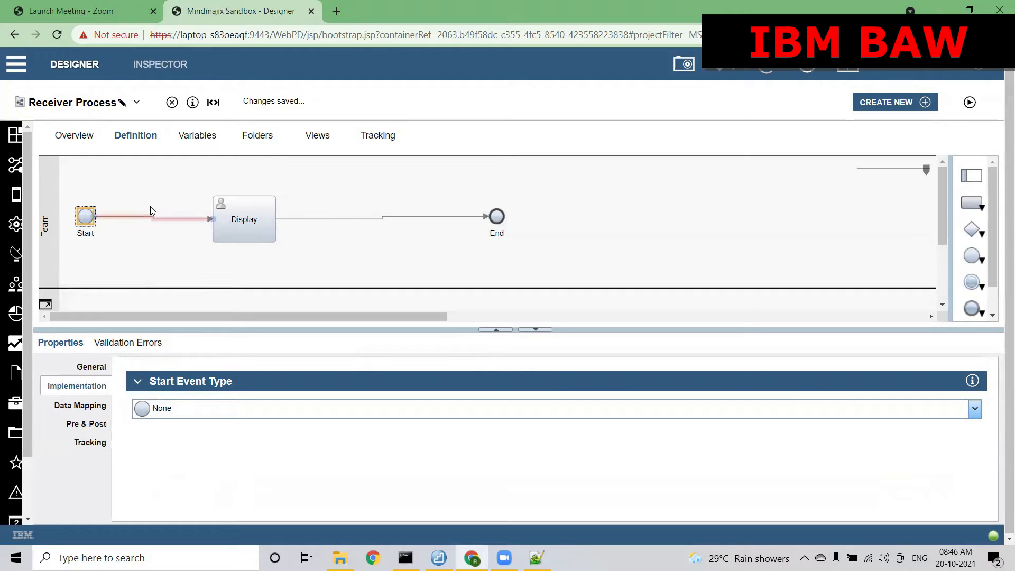
Delete the private variables message and location from Receiver Process.
click(242, 220)
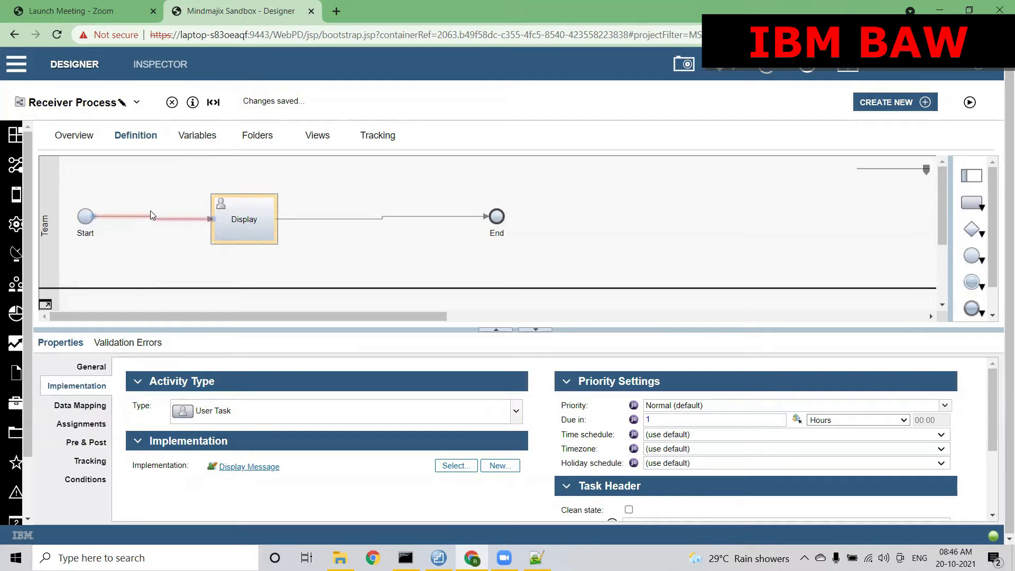
click(199, 137)
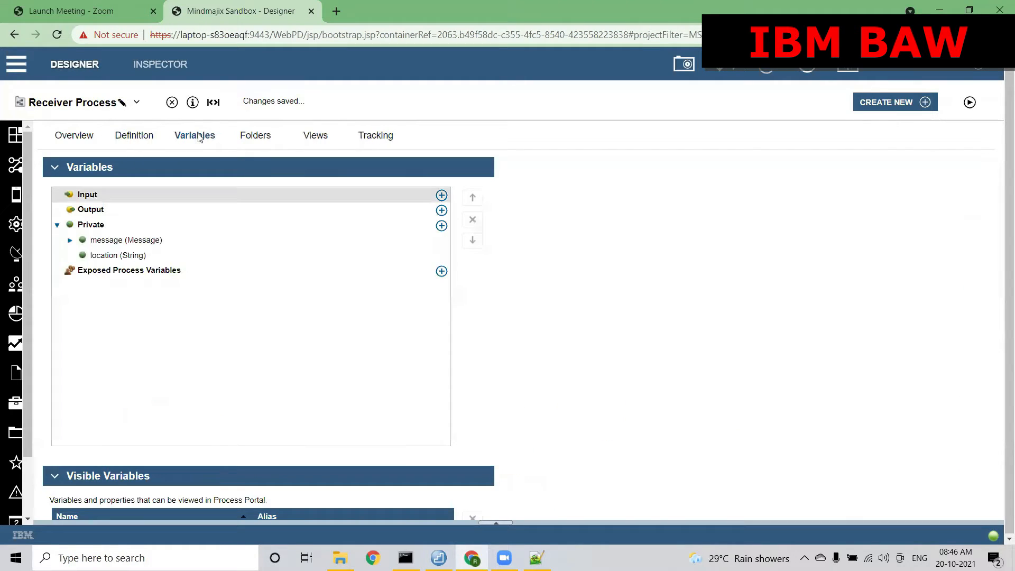
click(122, 241)
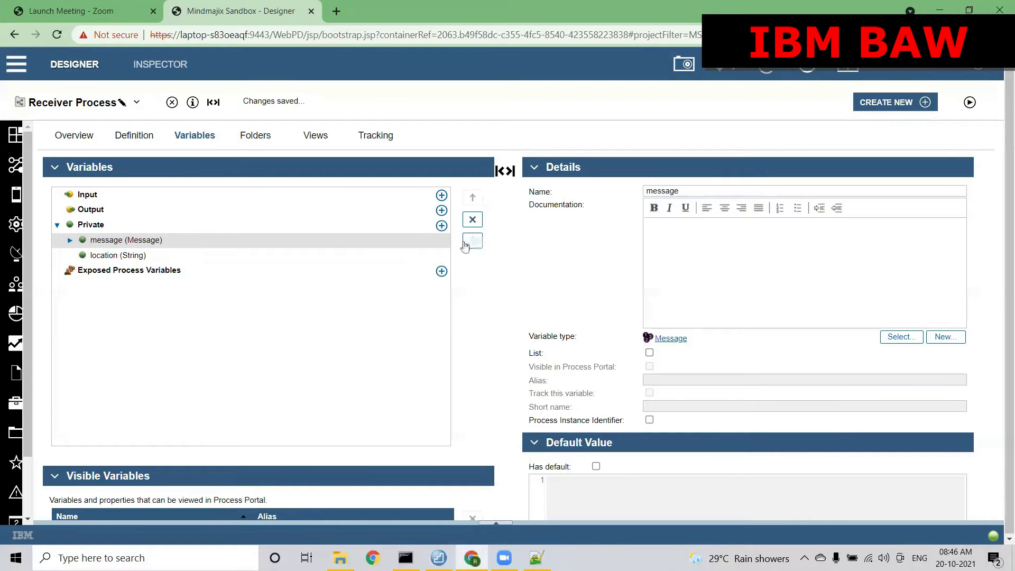
click(473, 222)
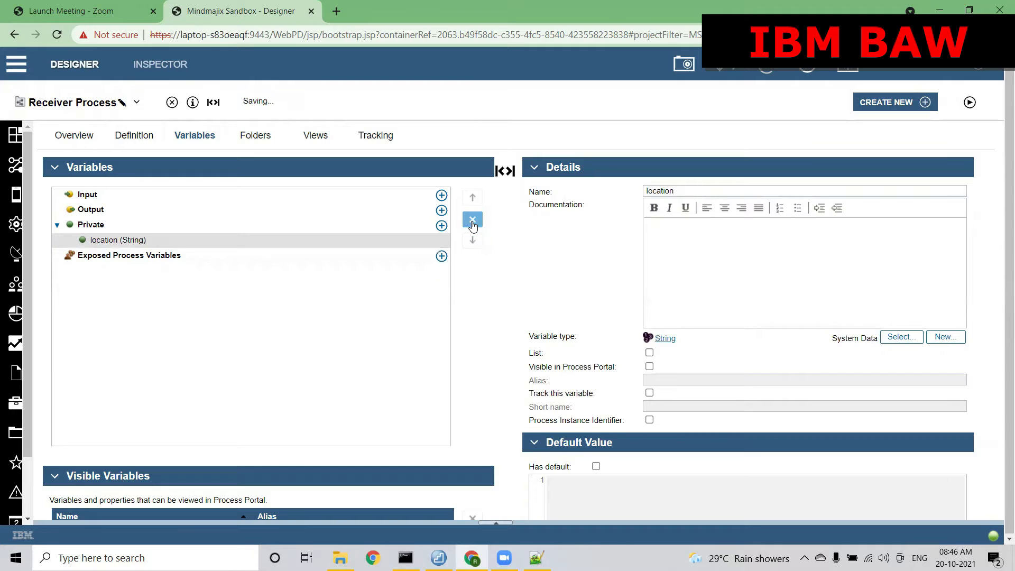
click(472, 219)
Add two private String variables to Receiver Process, correlationKey and value.
click(441, 226)
text(correlationKey)
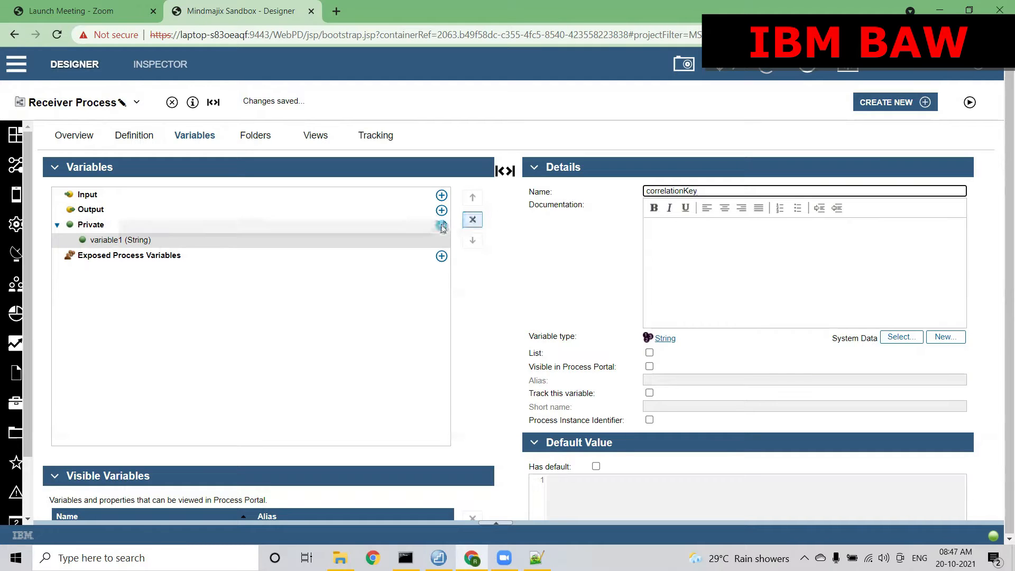
click(441, 225)
text(v)
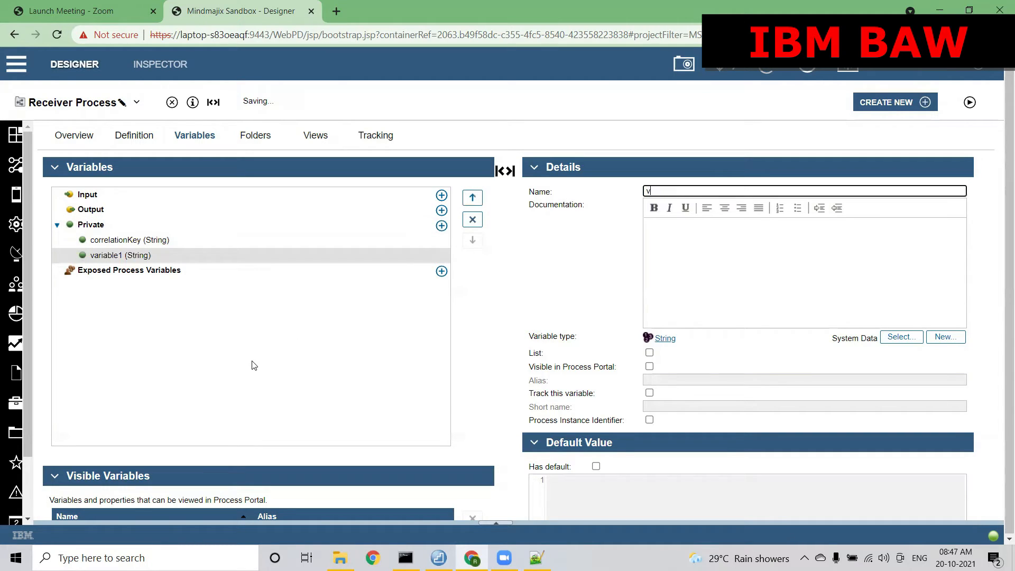
text(alue)
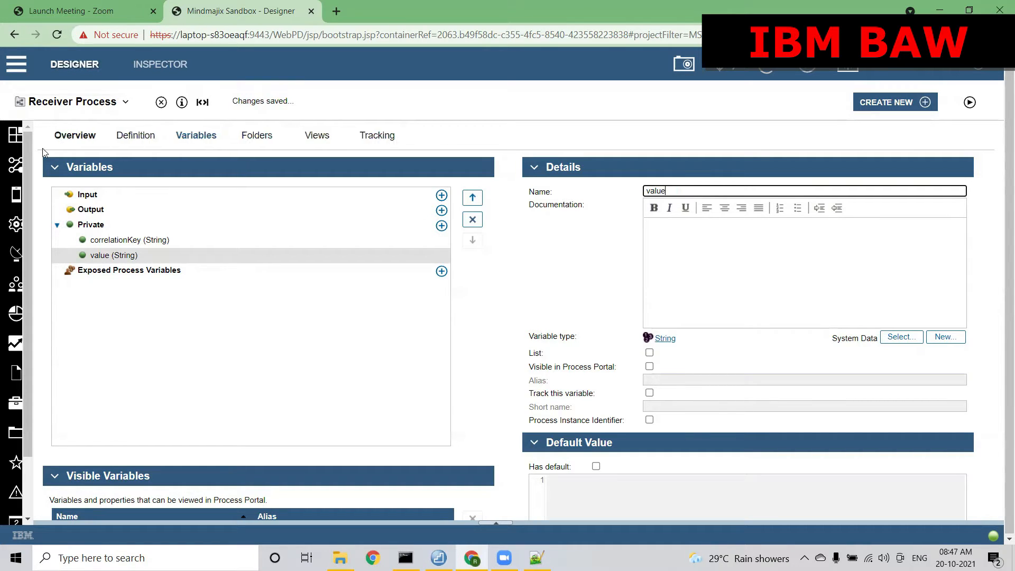
Open Sender Process and delete its private variable message.
click(16, 165)
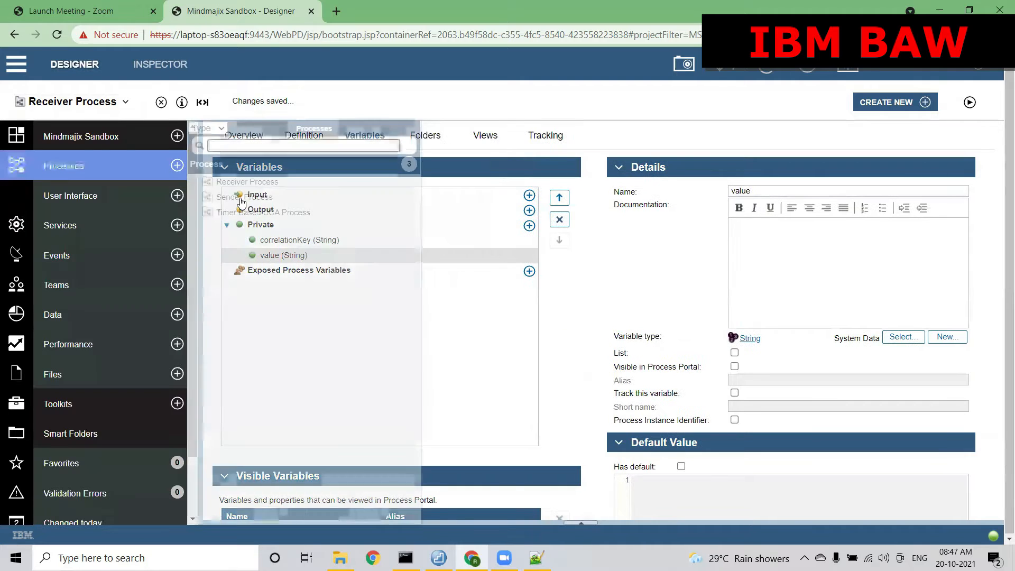
click(239, 200)
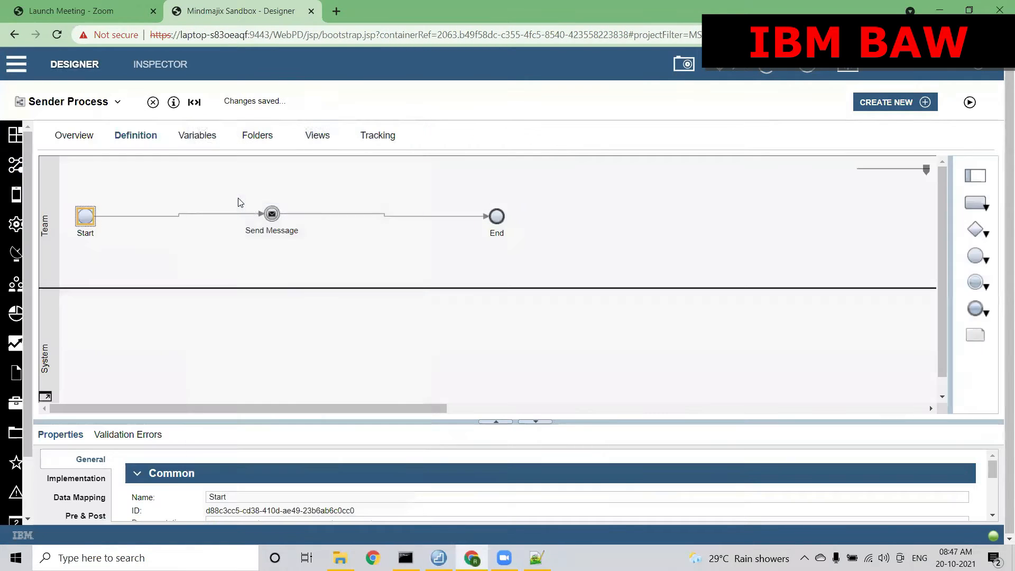
click(198, 136)
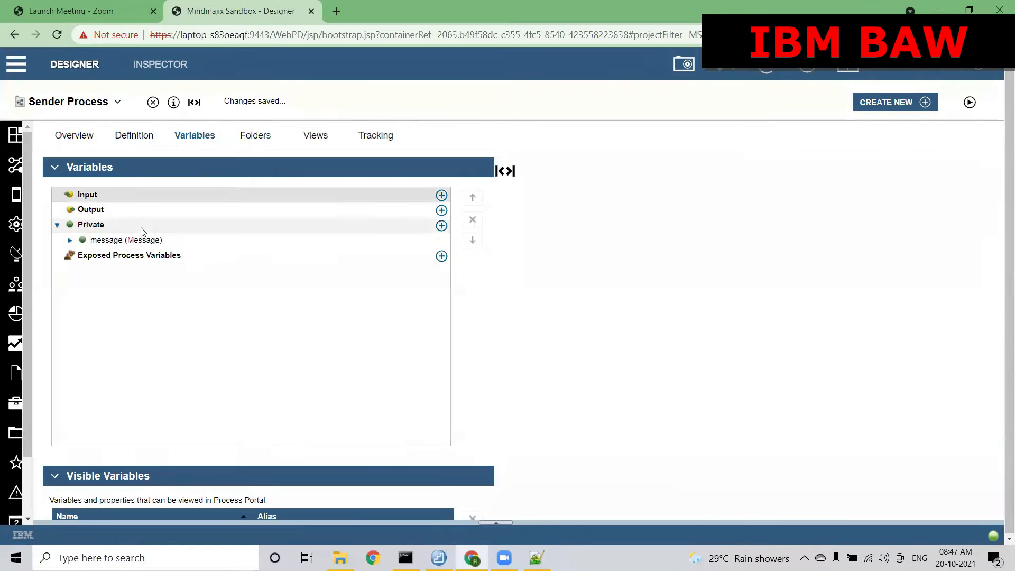
click(132, 241)
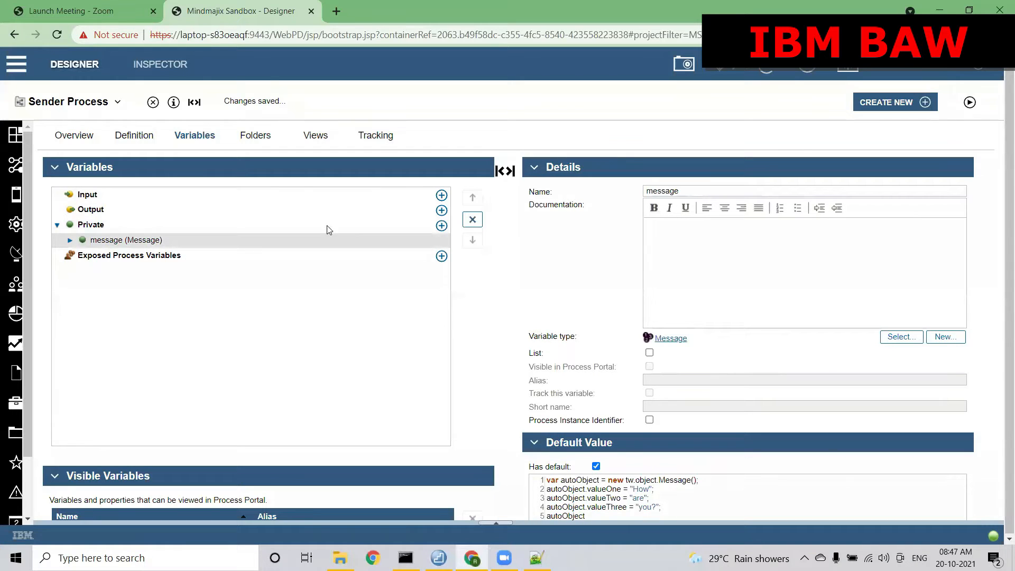
click(473, 219)
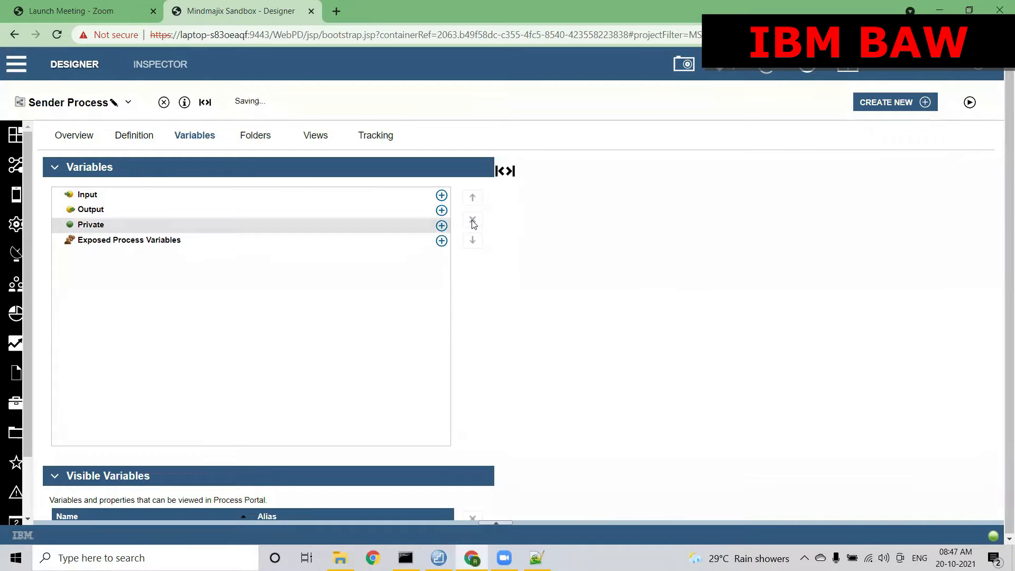
Add two private String variables to Sender Process, correlationKey and value.
click(441, 226)
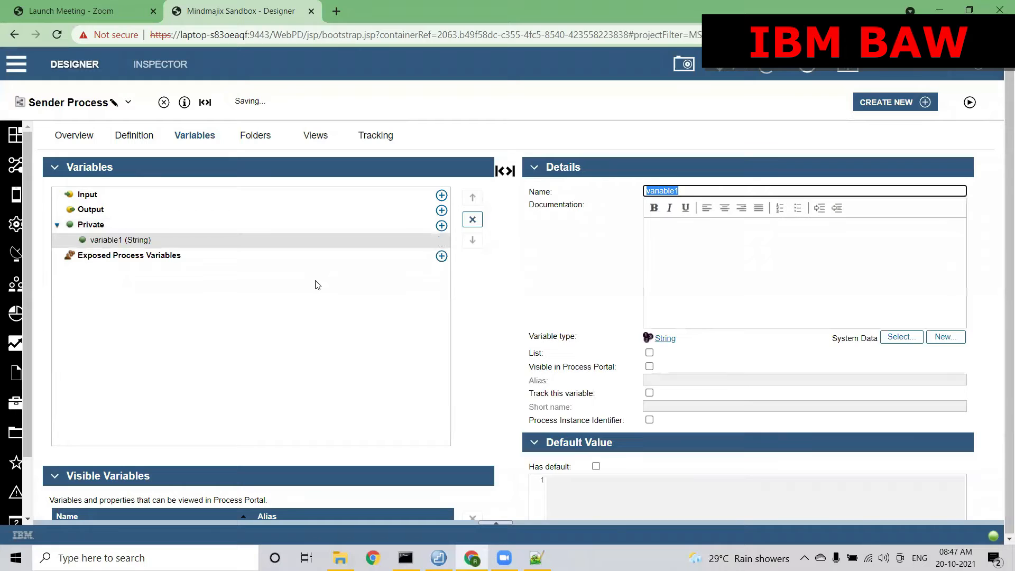
text(cor)
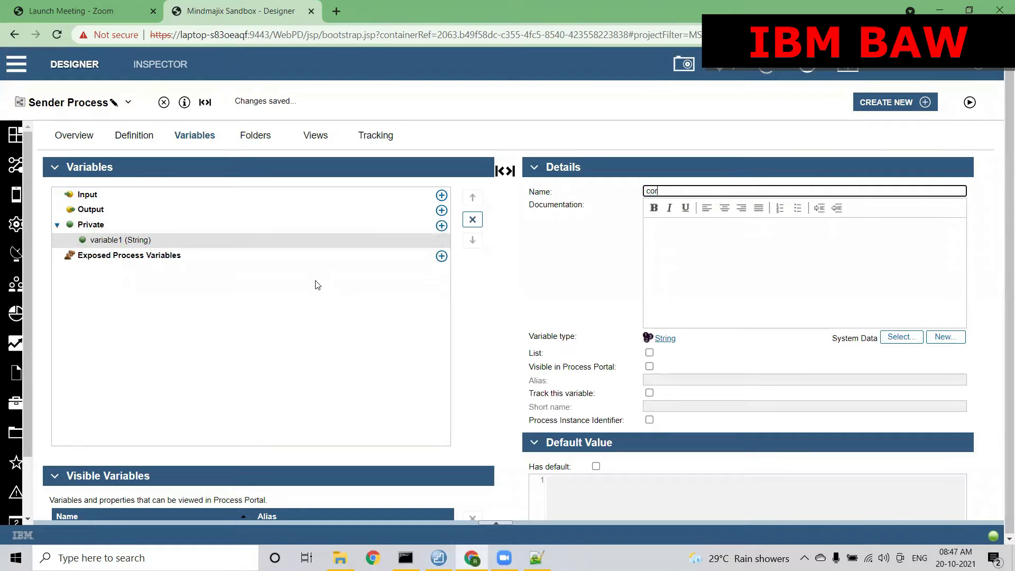
text(relationKey)
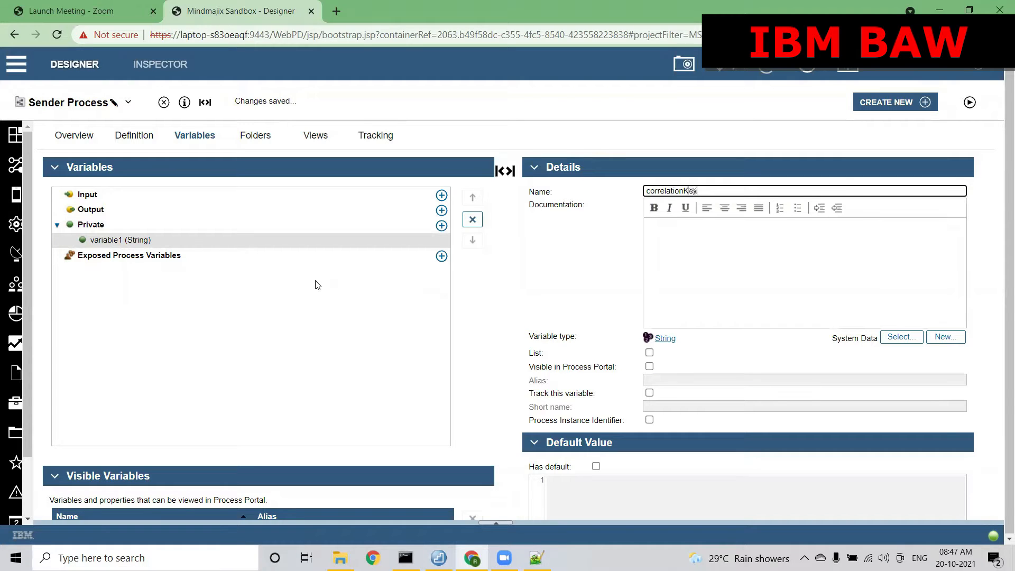
click(441, 226)
text(value)
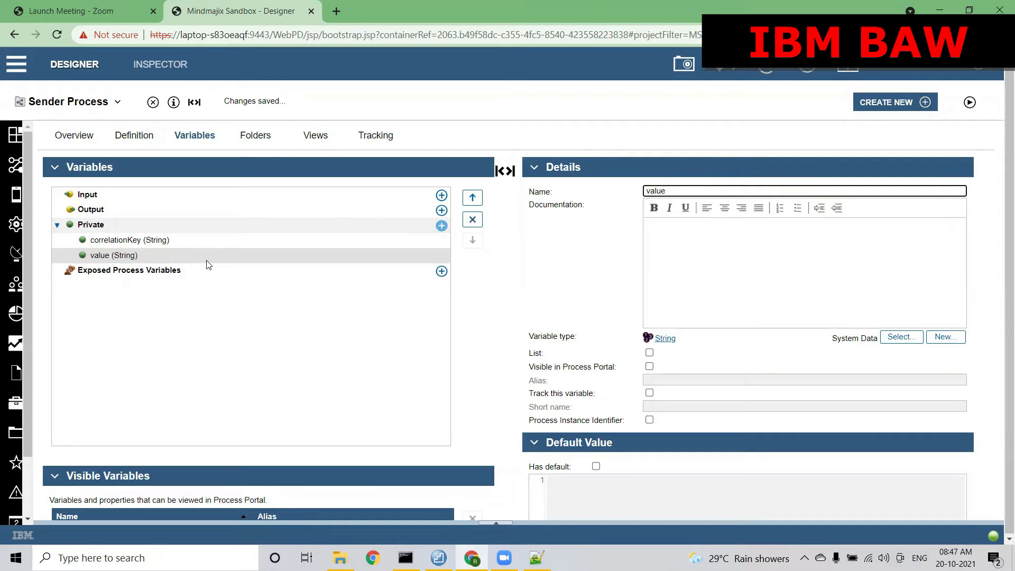
click(161, 259)
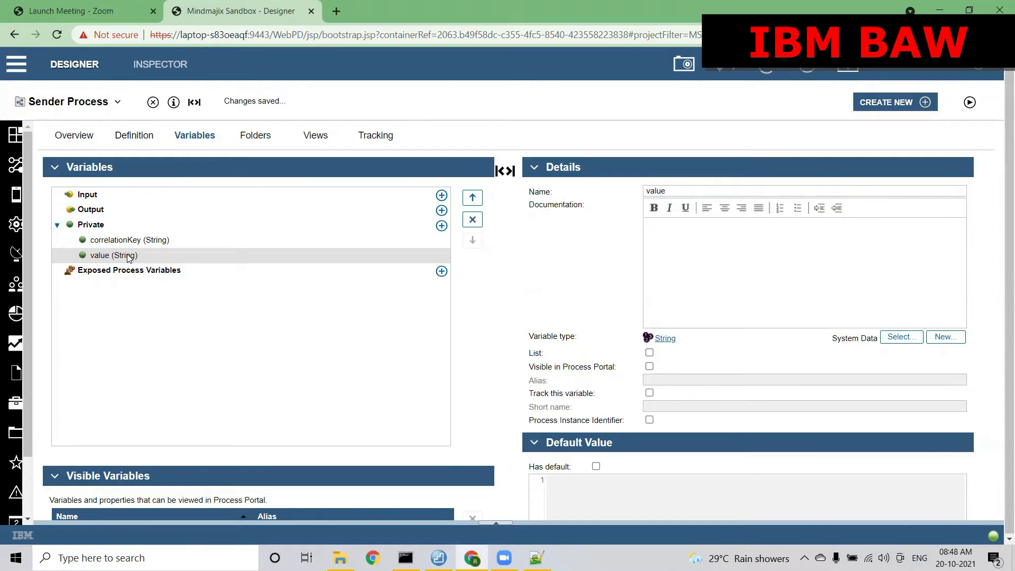
click(123, 243)
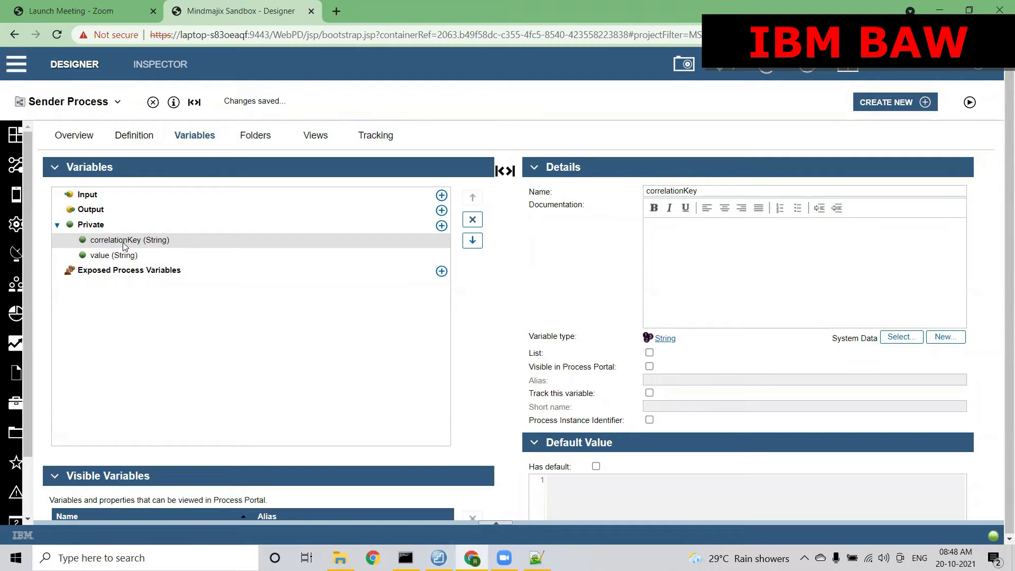
click(104, 258)
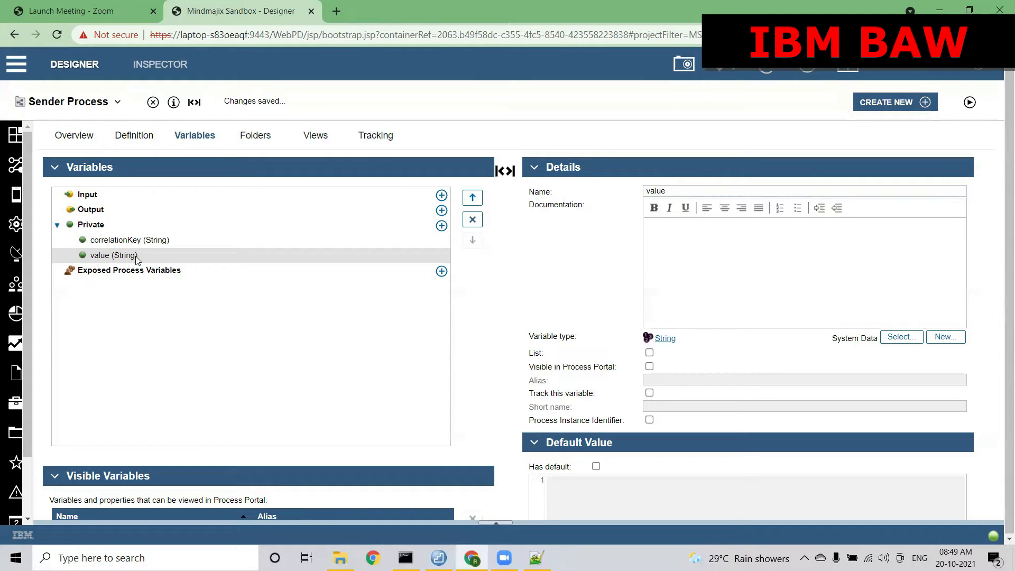
Give Sender Process's private variable correlationKey the default value "123456".
click(129, 241)
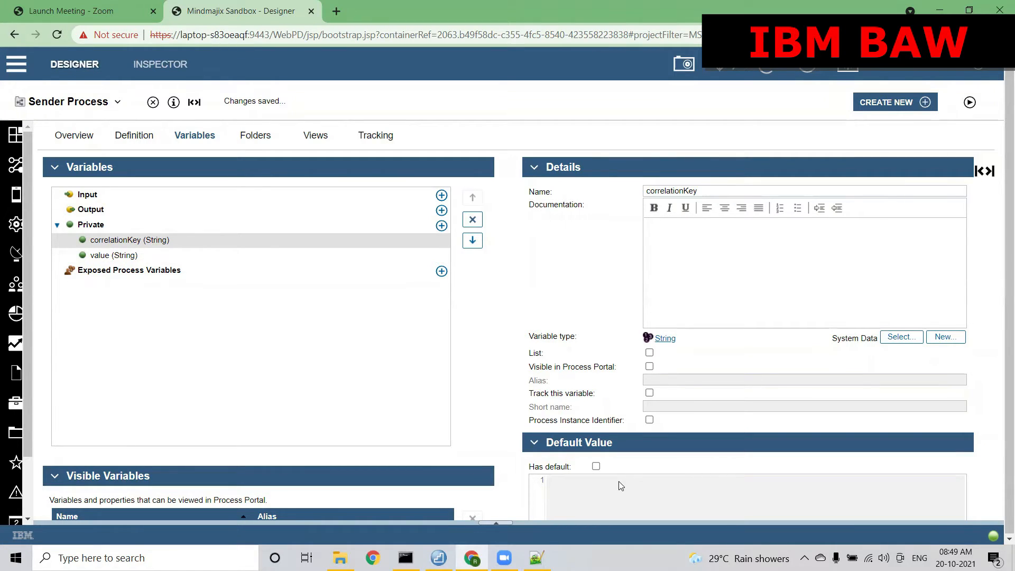
click(596, 466)
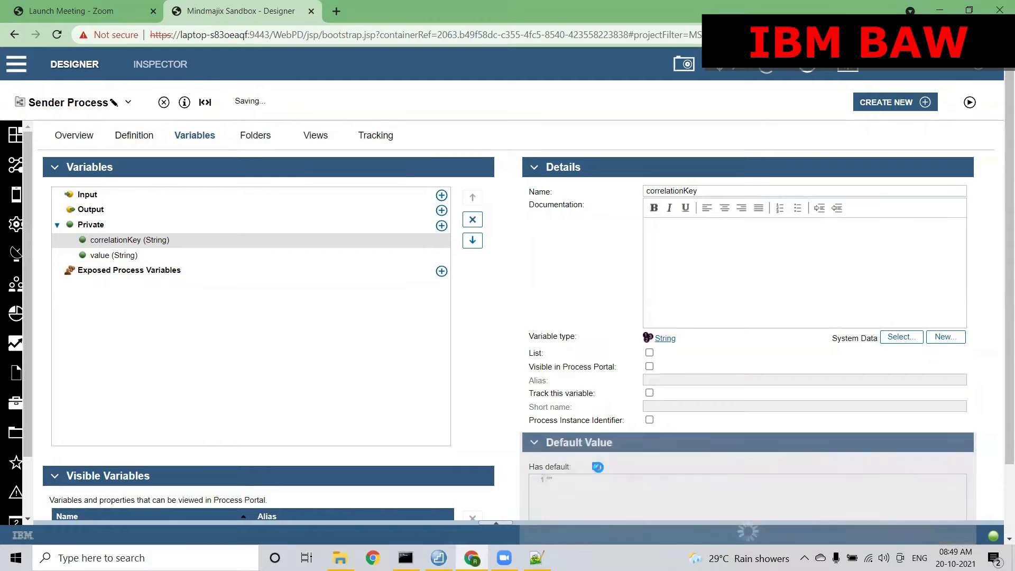
click(550, 480)
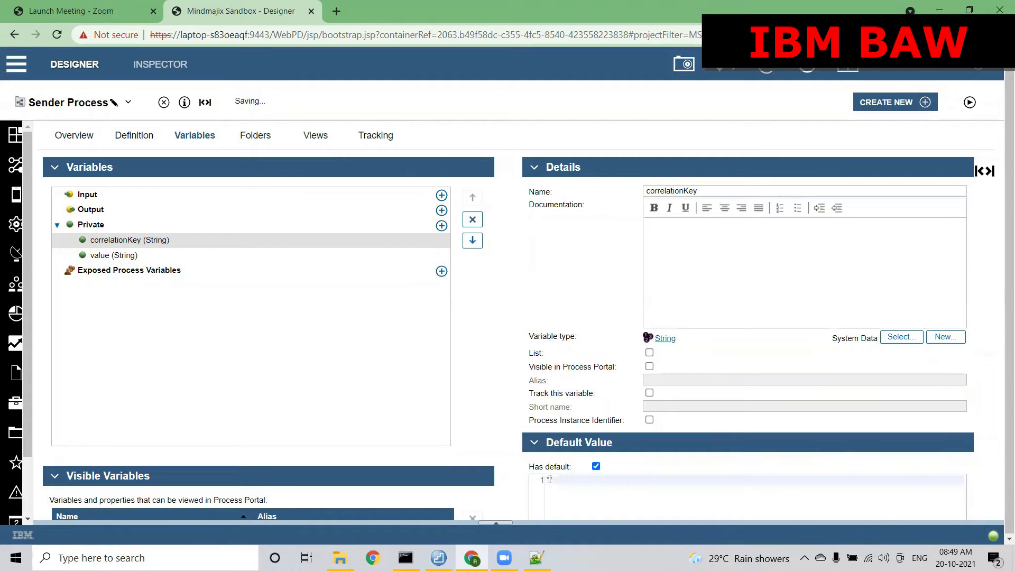
text(123456)
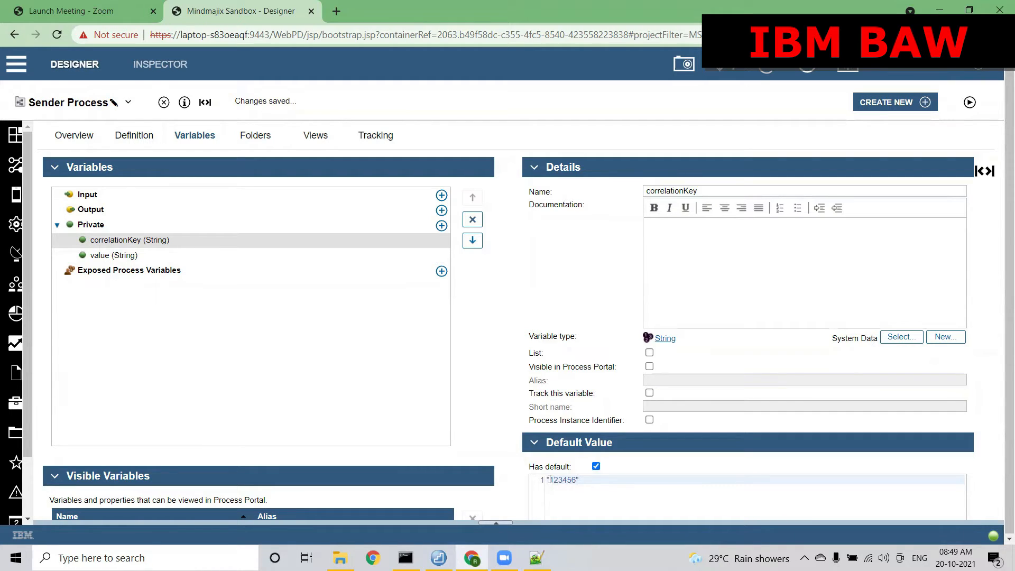
Give Sender Process's private variable value the default text "How are you?".
click(113, 259)
click(597, 467)
click(551, 480)
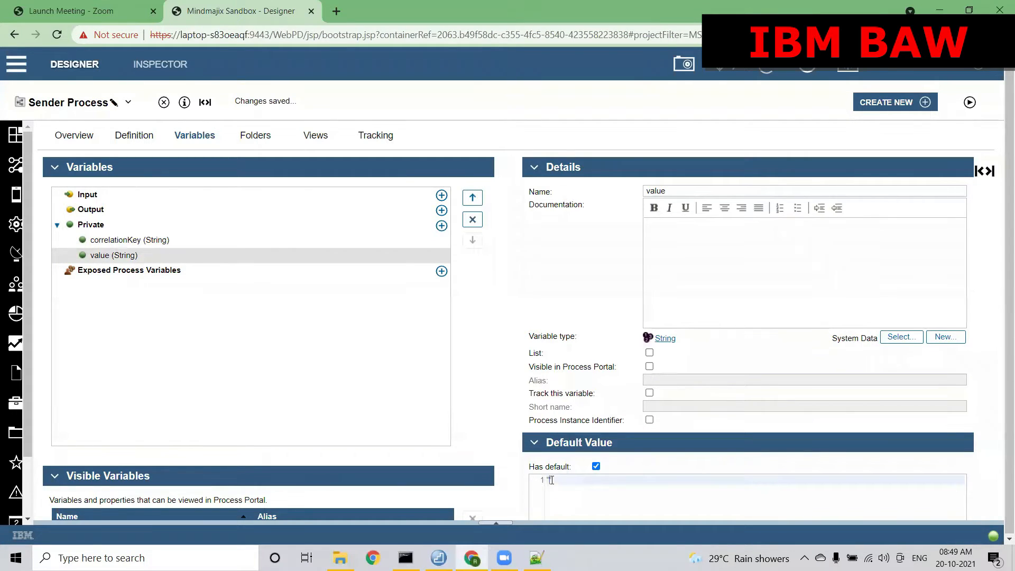
text(How are you?)
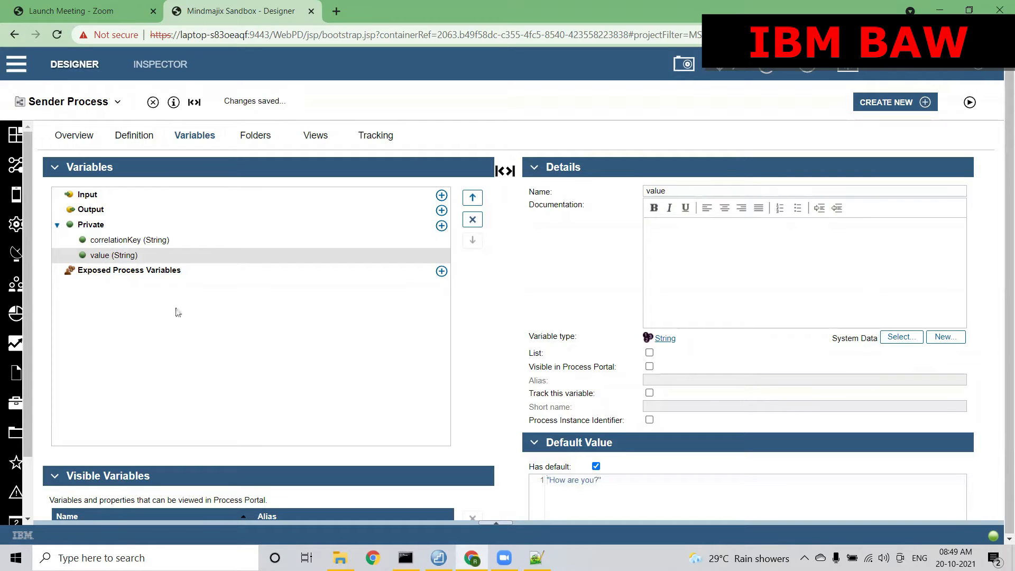
In the Sender Process definition, map the Send Message event's correlationKey and value inputs to tw.local.correlationKey and tw.local.value.
click(47, 102)
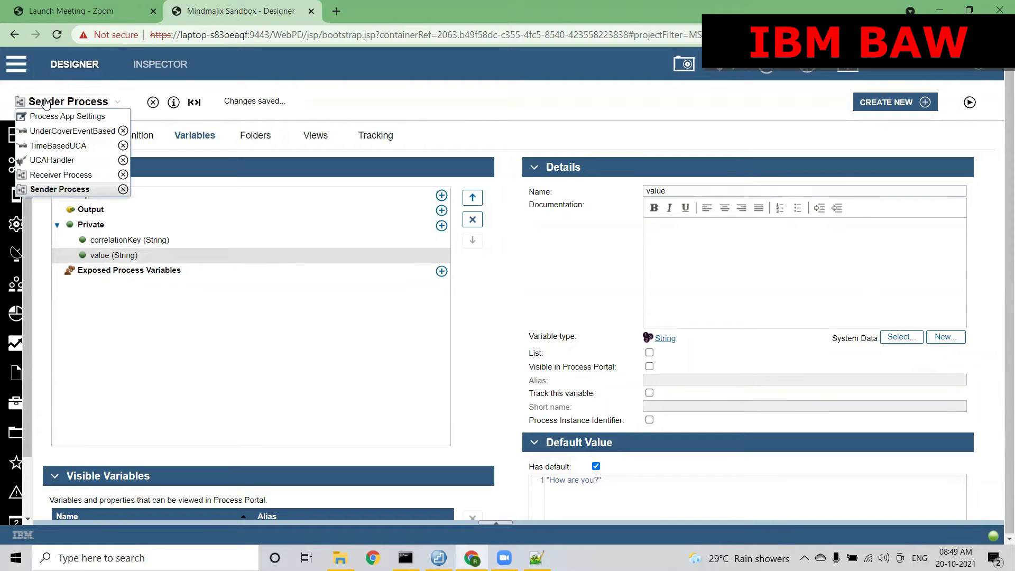
click(148, 138)
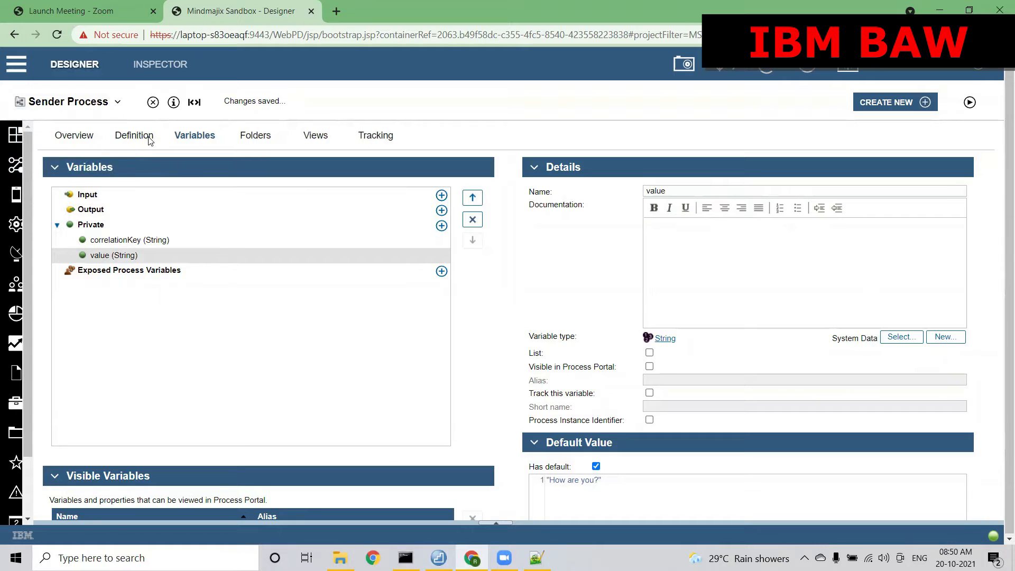
click(272, 216)
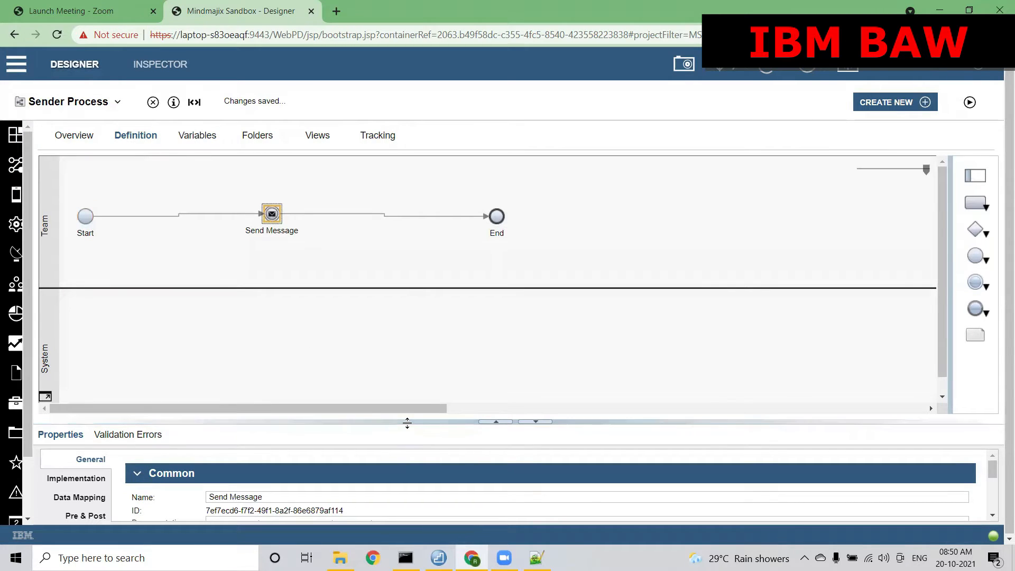
drag(407, 423, 407, 311)
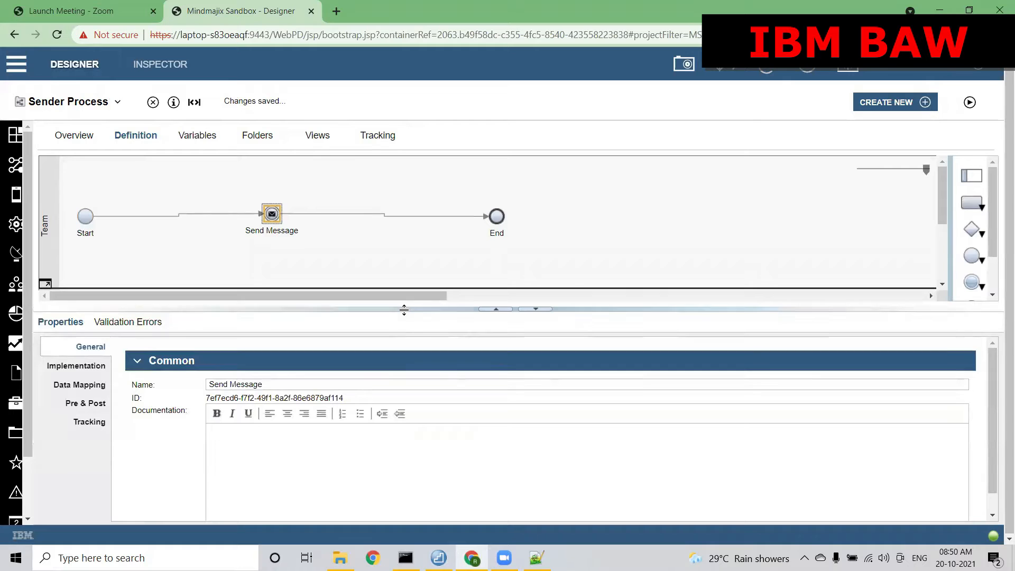
click(89, 370)
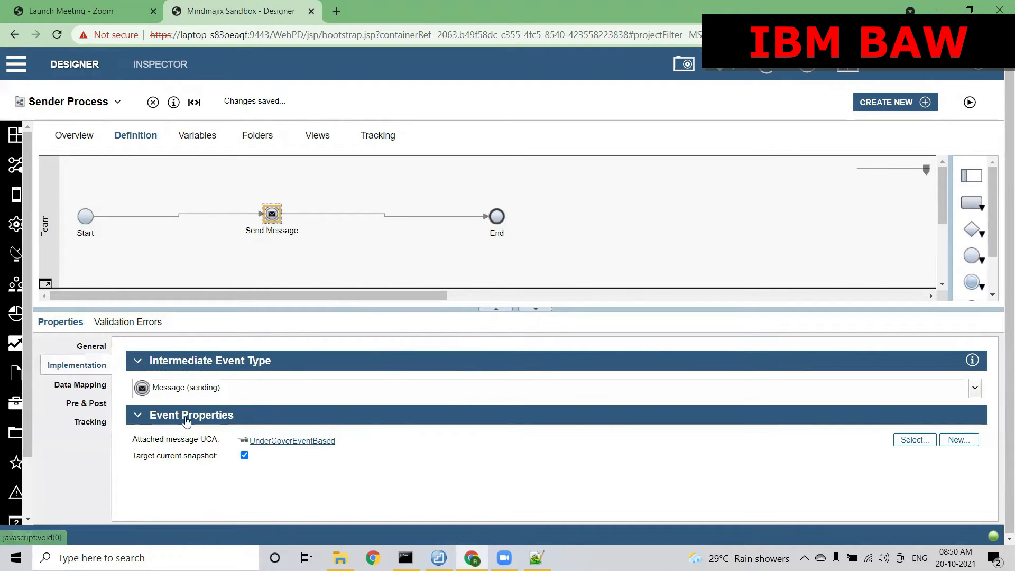
click(85, 383)
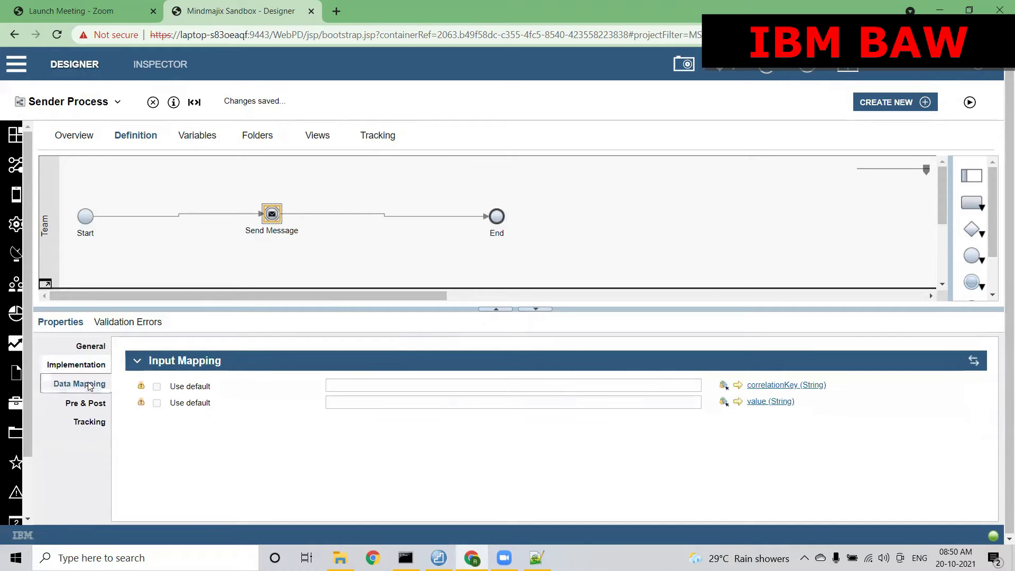
click(724, 388)
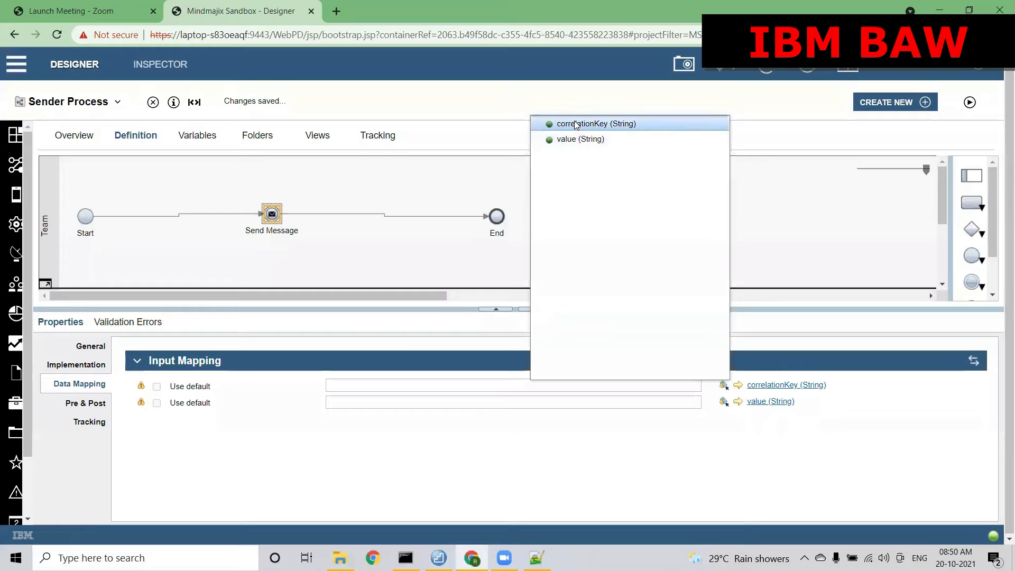
click(570, 123)
click(723, 401)
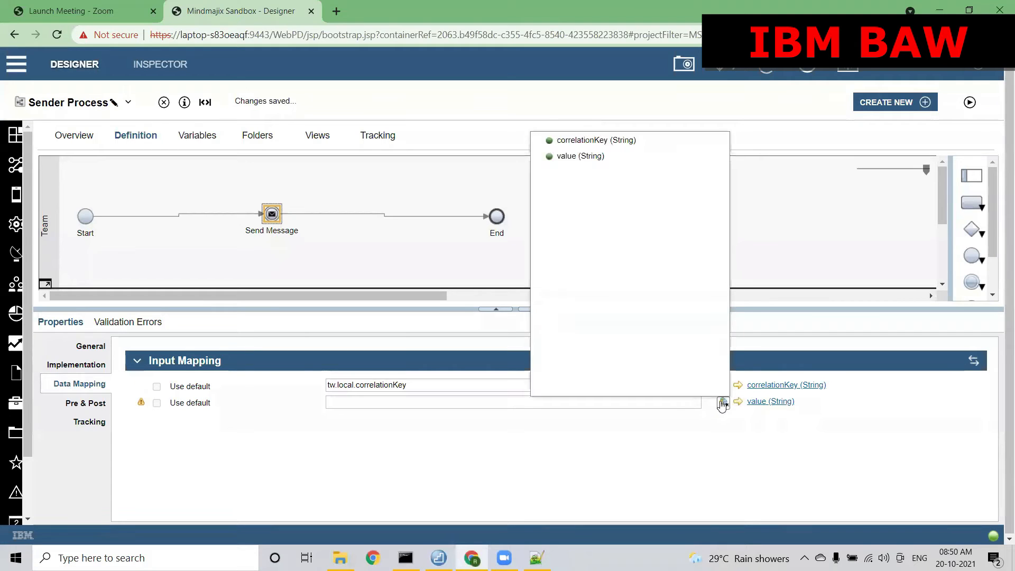
click(580, 156)
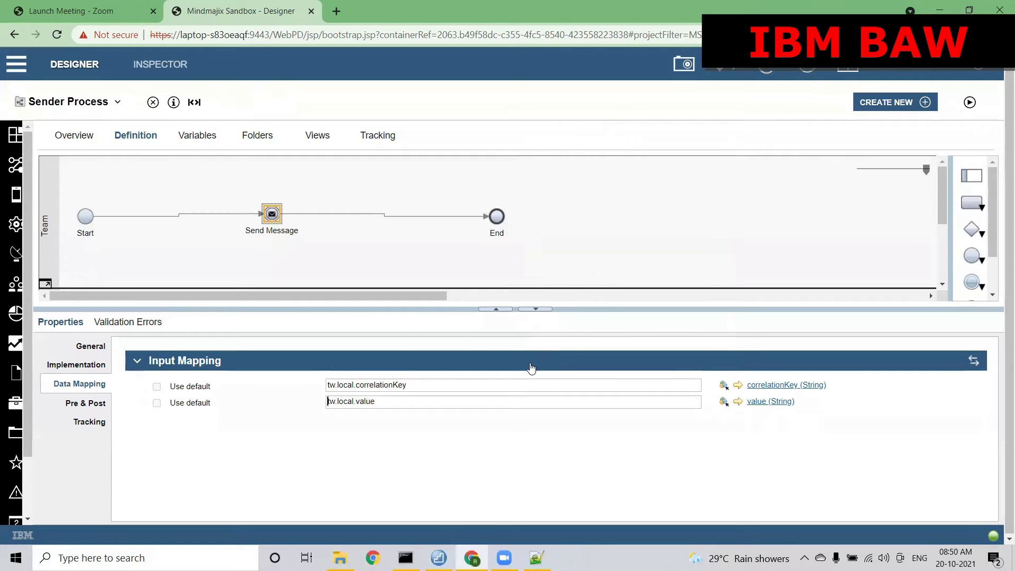
Open Receiver Process and give its private variable correlationKey the default value "123456".
click(80, 103)
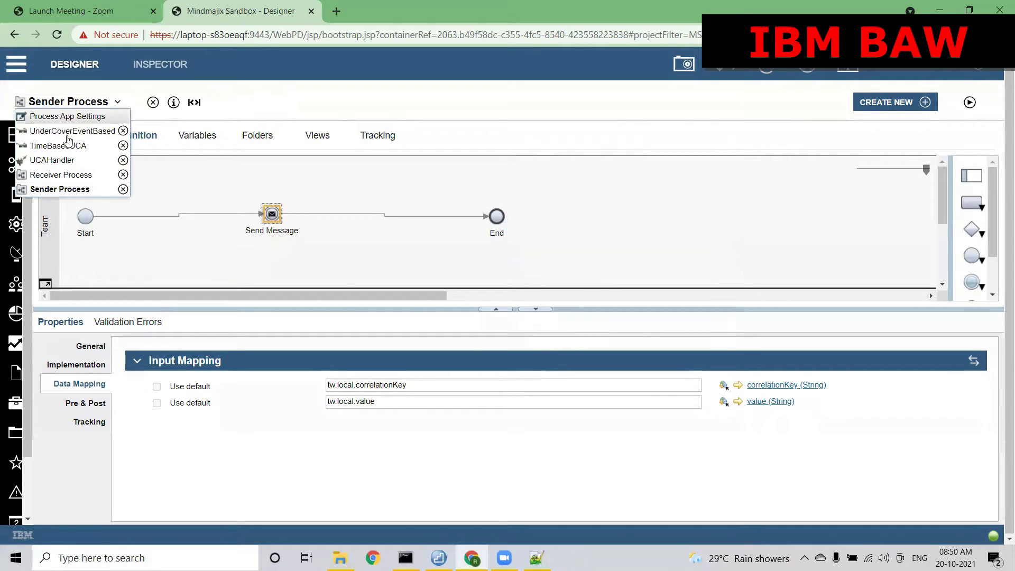
click(61, 174)
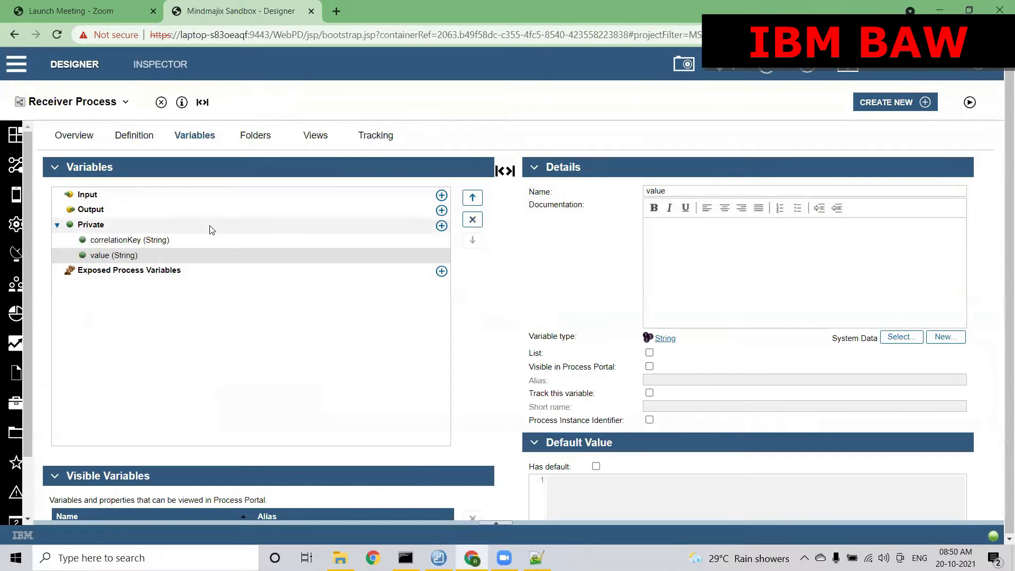
click(158, 243)
click(132, 259)
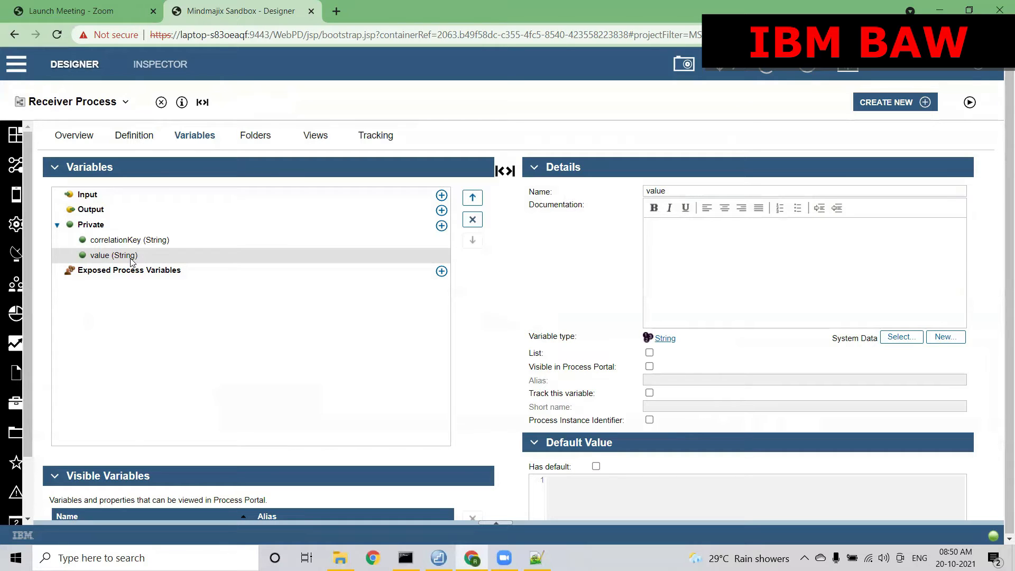
click(127, 243)
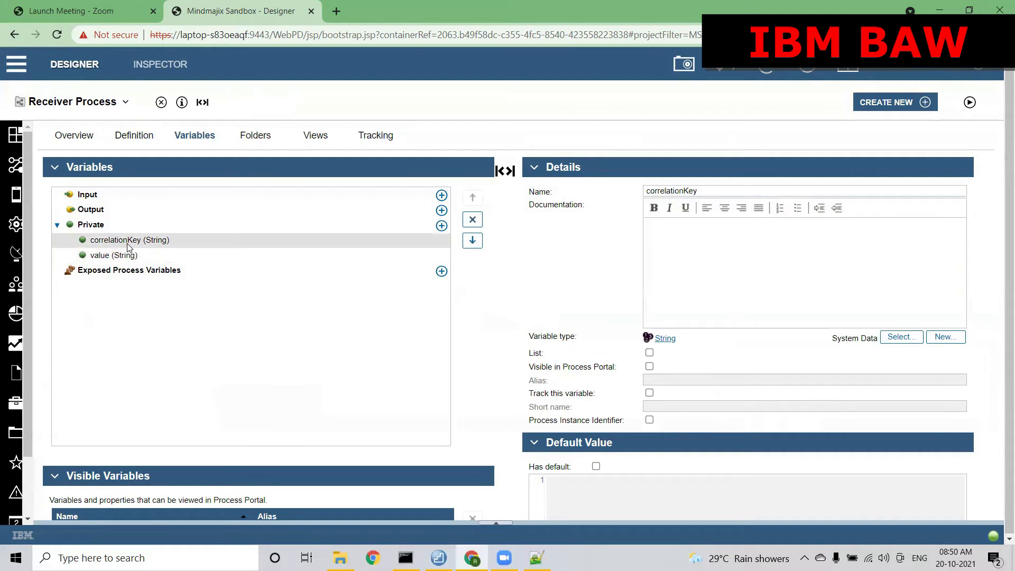
click(596, 466)
click(552, 479)
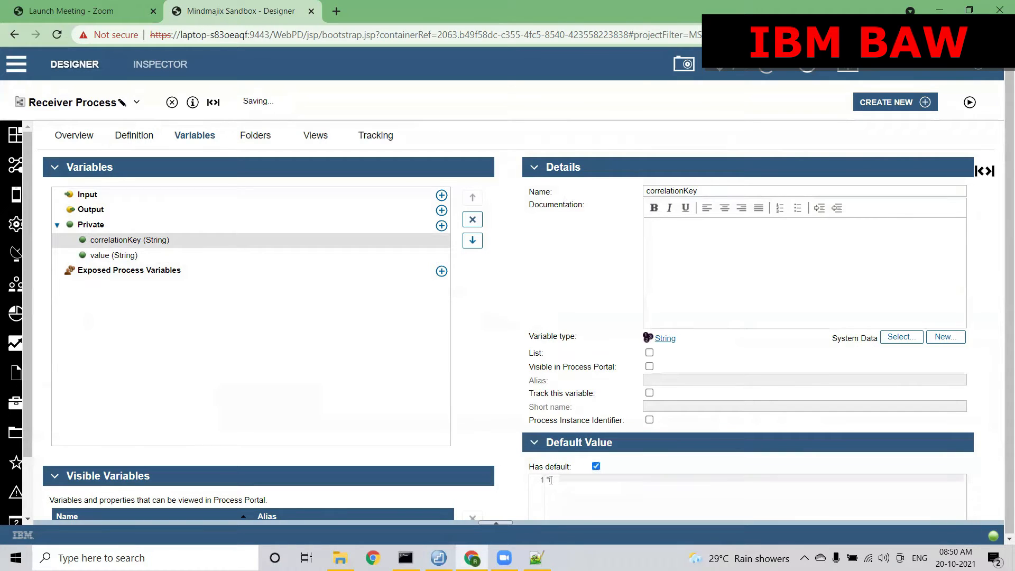
text(12345)
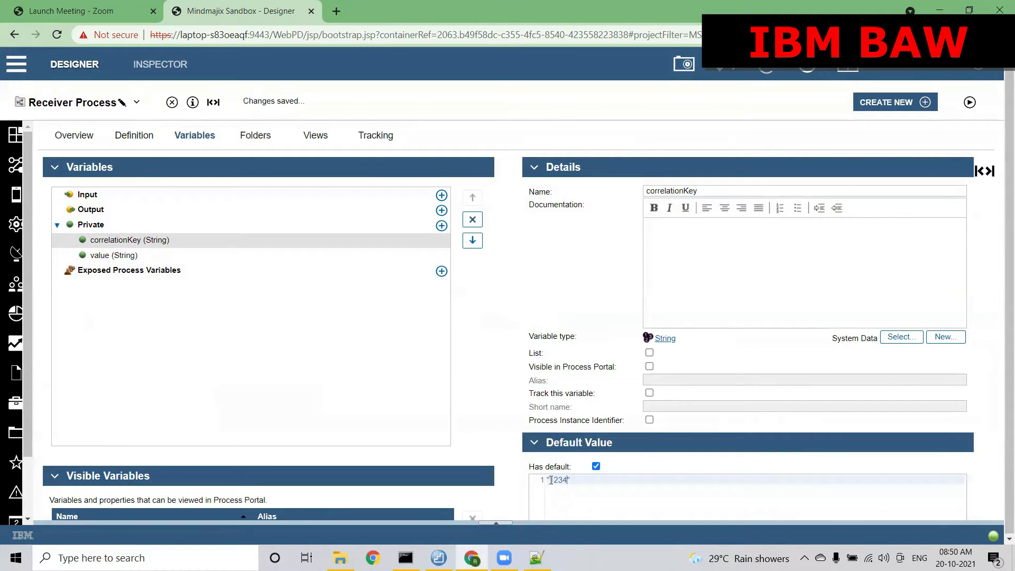
text(6)
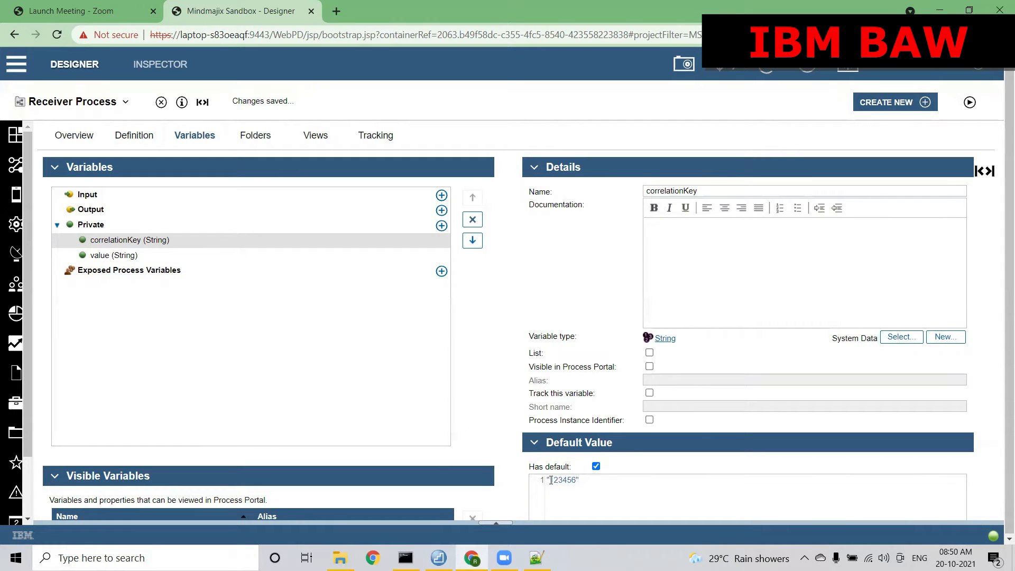
Place a Message (receiving) intermediate event between Start and the Display task in the Receiver Process definition.
click(140, 138)
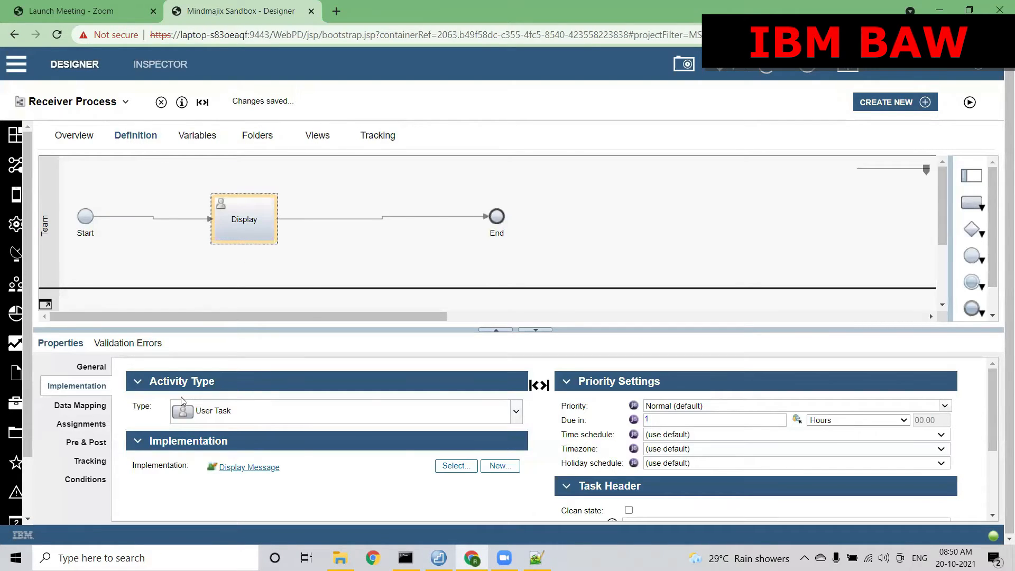
click(95, 406)
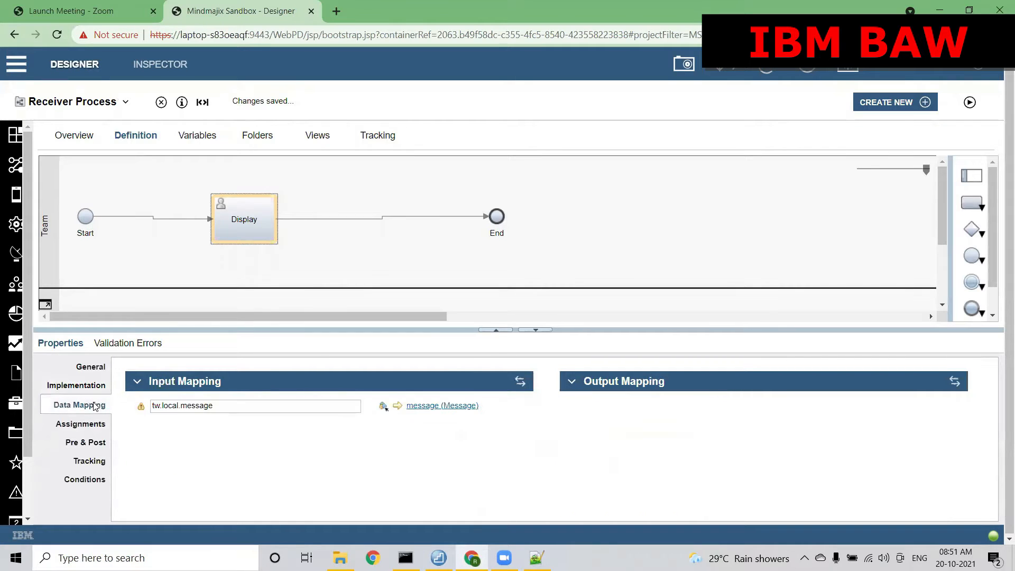
click(254, 237)
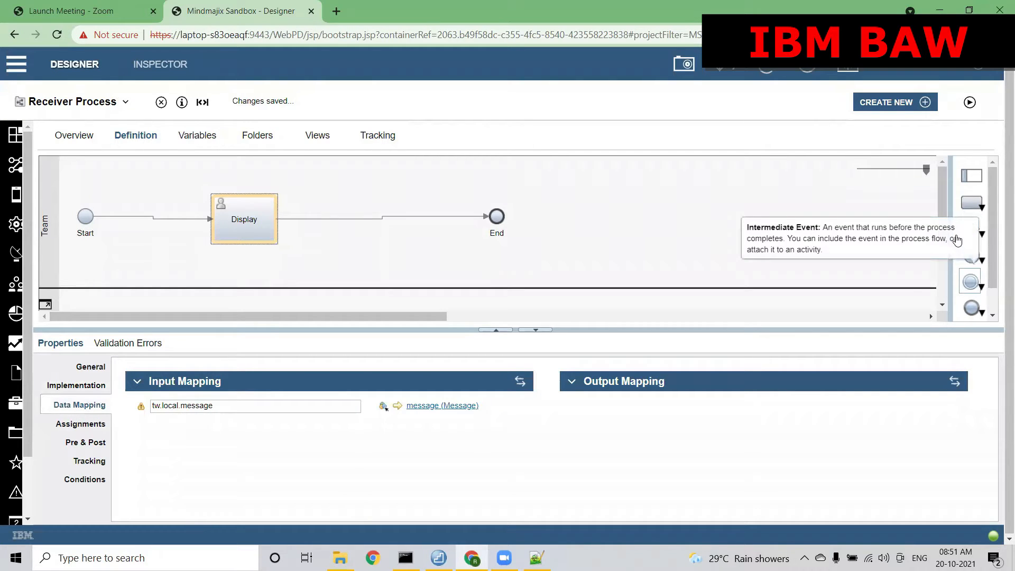
click(981, 288)
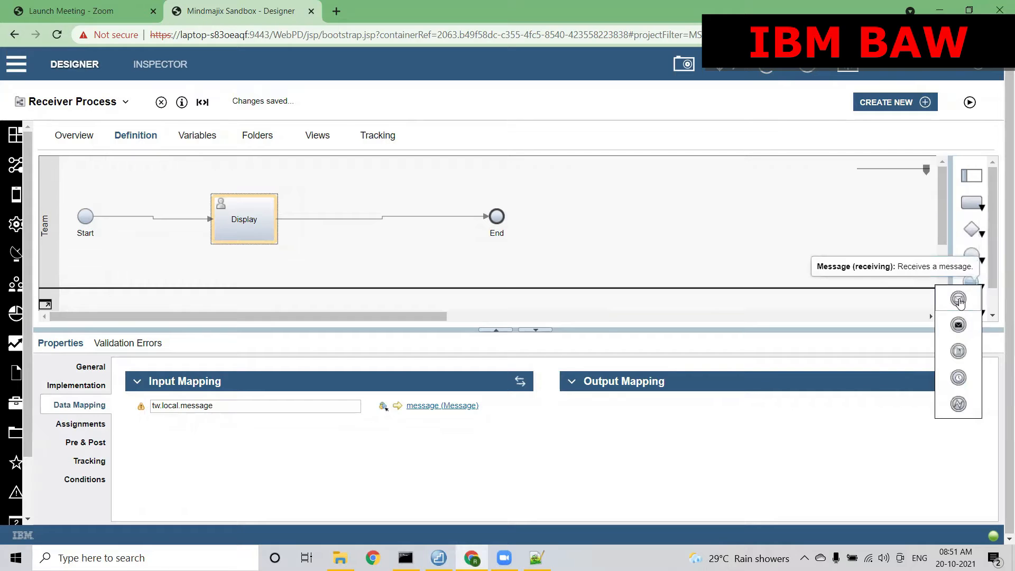
mouse_move(959, 300)
mouse_down()
mouse_move(125, 248)
mouse_move(140, 206)
mouse_up()
drag(139, 206, 140, 209)
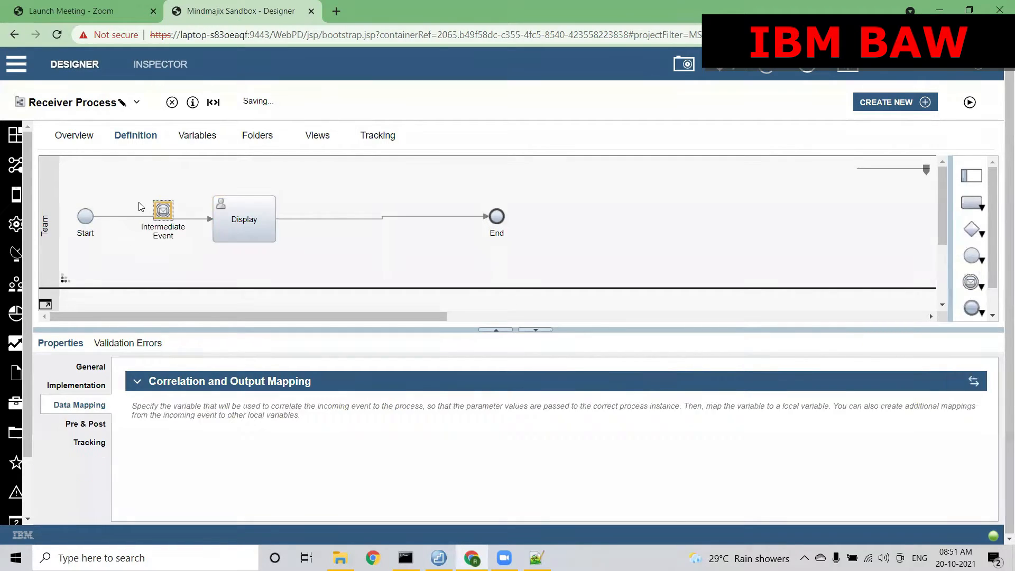
Reroute the flow from Start into the message intermediate event and connect that event to the Display task.
click(136, 217)
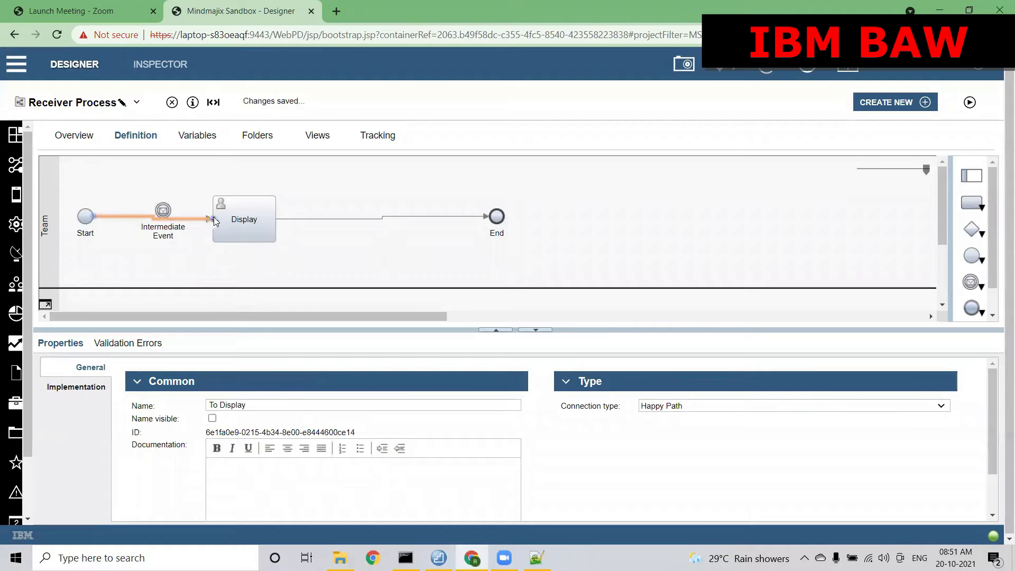
drag(210, 218, 163, 210)
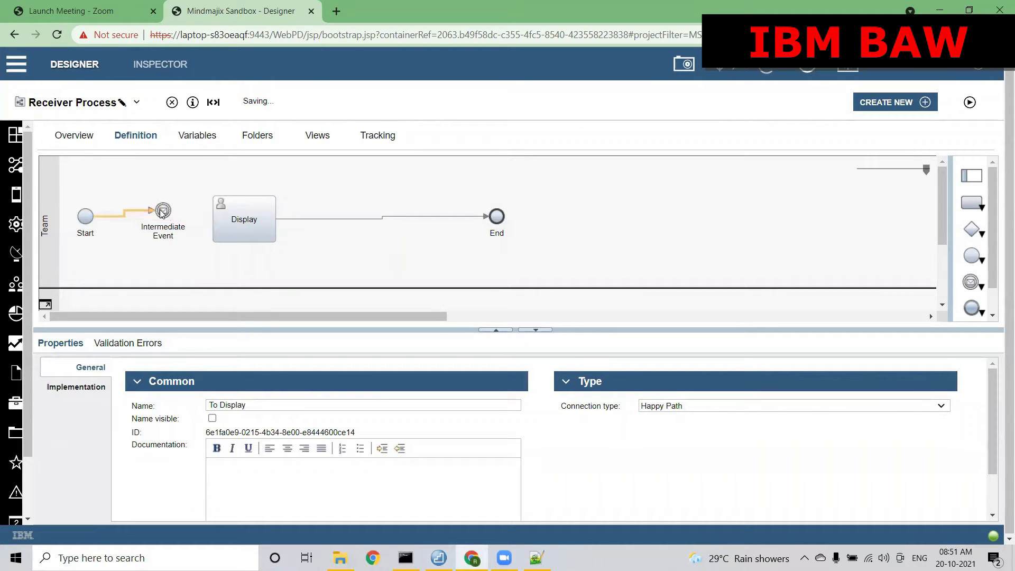
mouse_move(179, 210)
mouse_down()
mouse_move(222, 217)
mouse_move(163, 217)
mouse_up()
Rename the message intermediate event between Start and Display as "Receive Message".
click(163, 210)
click(282, 405)
triple_click(282, 405)
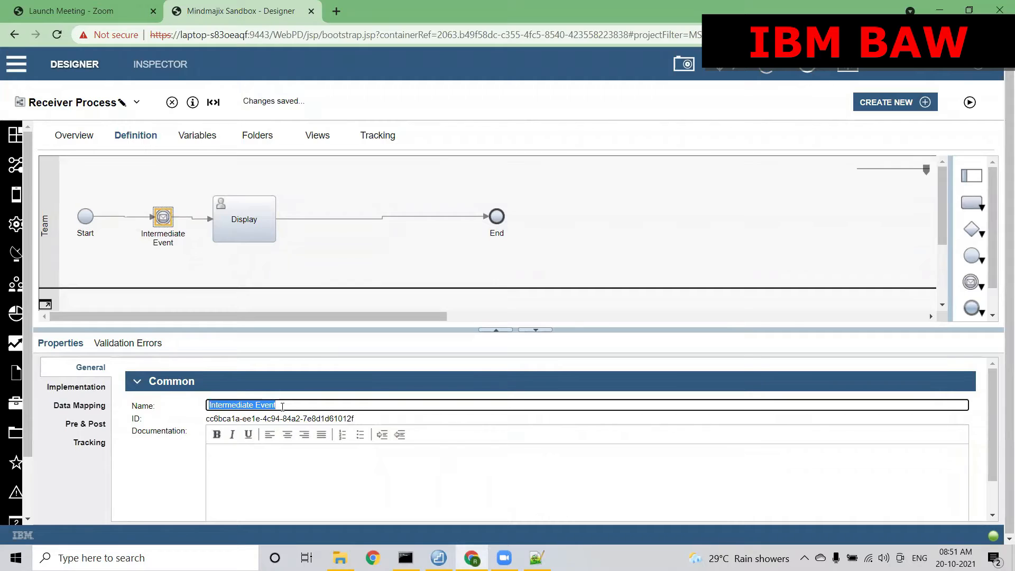
text(receive)
key(BackSpace)
key(BackSpace)
key(BackSpace)
key(BackSpace)
key(BackSpace)
key(BackSpace)
key(BackSpace)
key(BackSpace)
text(Receive Message)
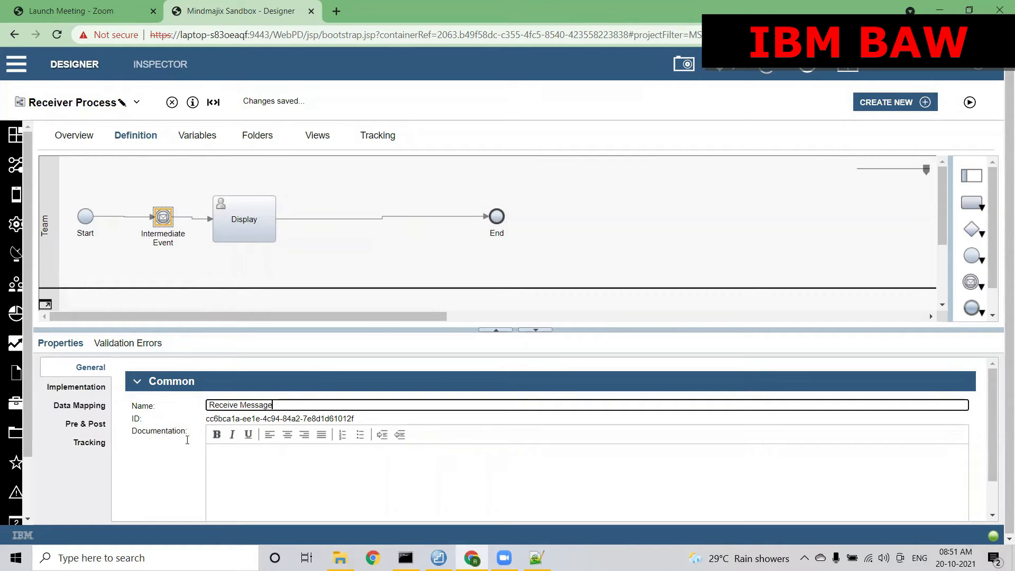
Attach the UnderCoverEventBased undercover agent to the Receive Message event's implementation.
click(76, 386)
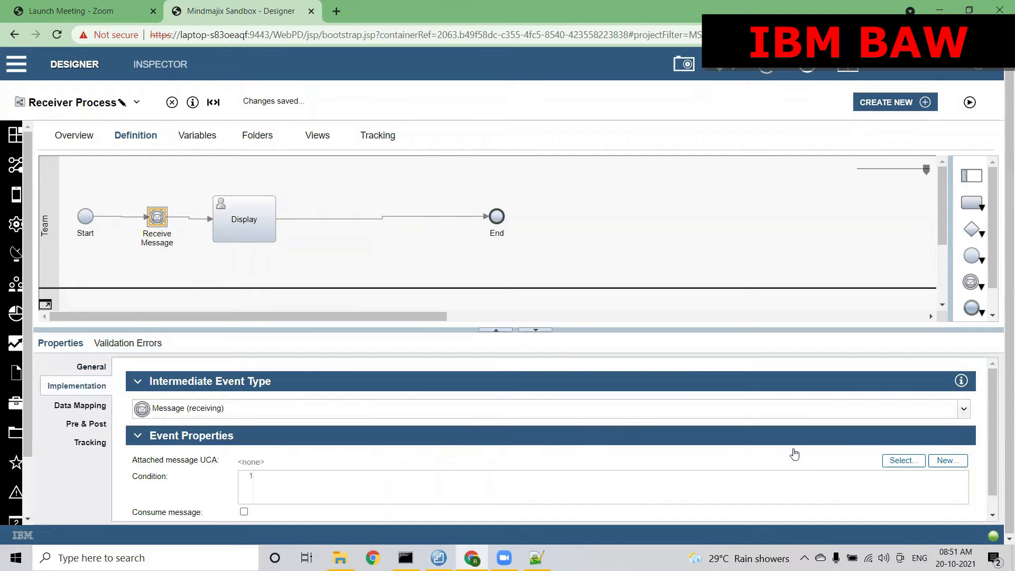
click(900, 460)
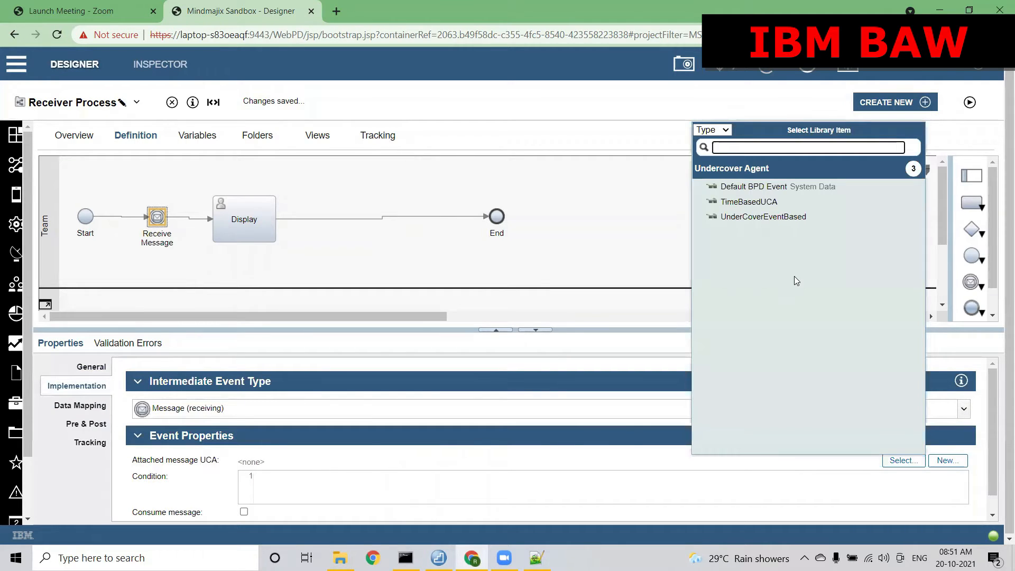
click(759, 226)
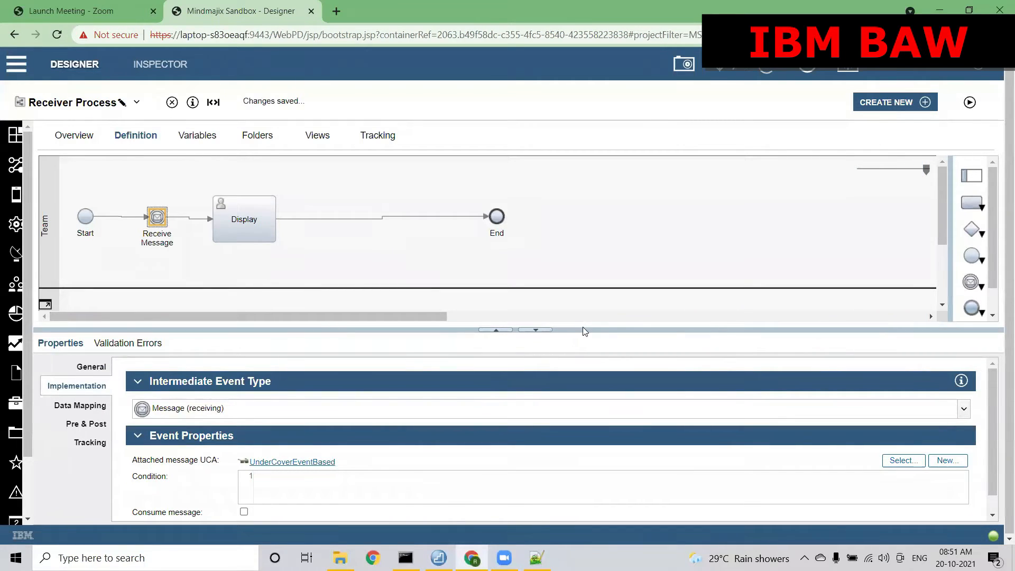
Enable durable subscription in the Receive Message event's properties, leaving message consumption off.
drag(579, 327, 571, 279)
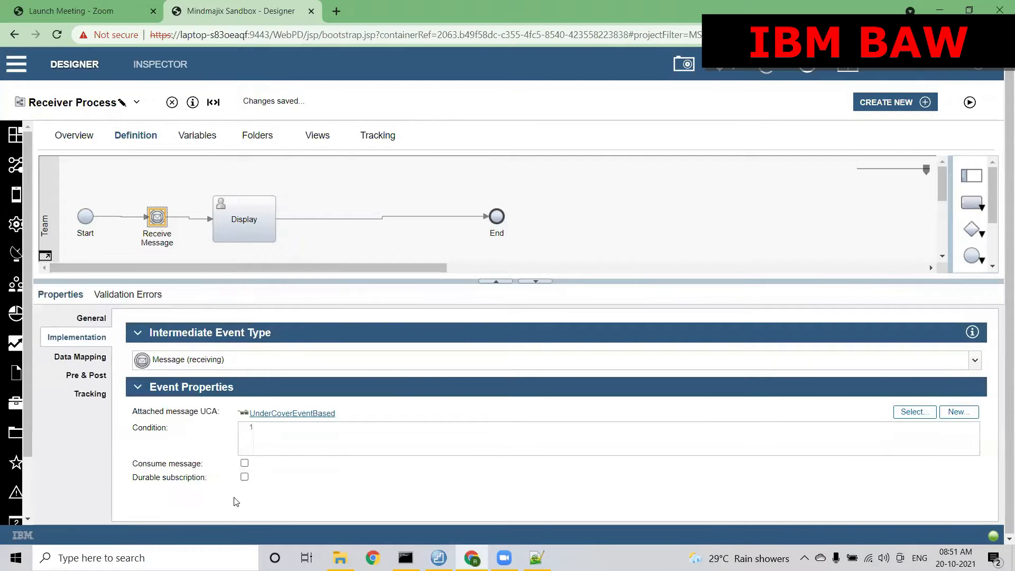
drag(202, 478, 132, 482)
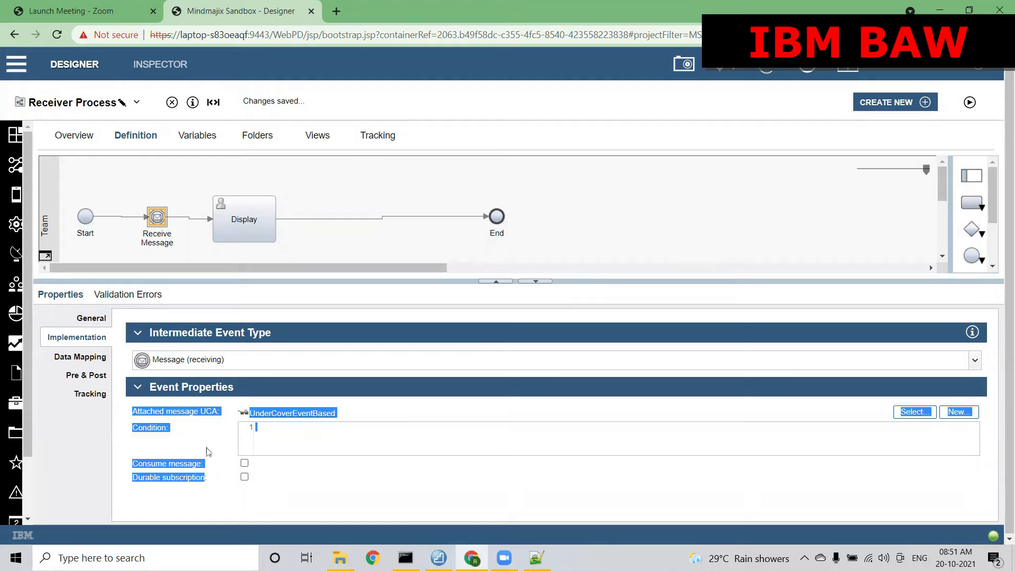
click(181, 460)
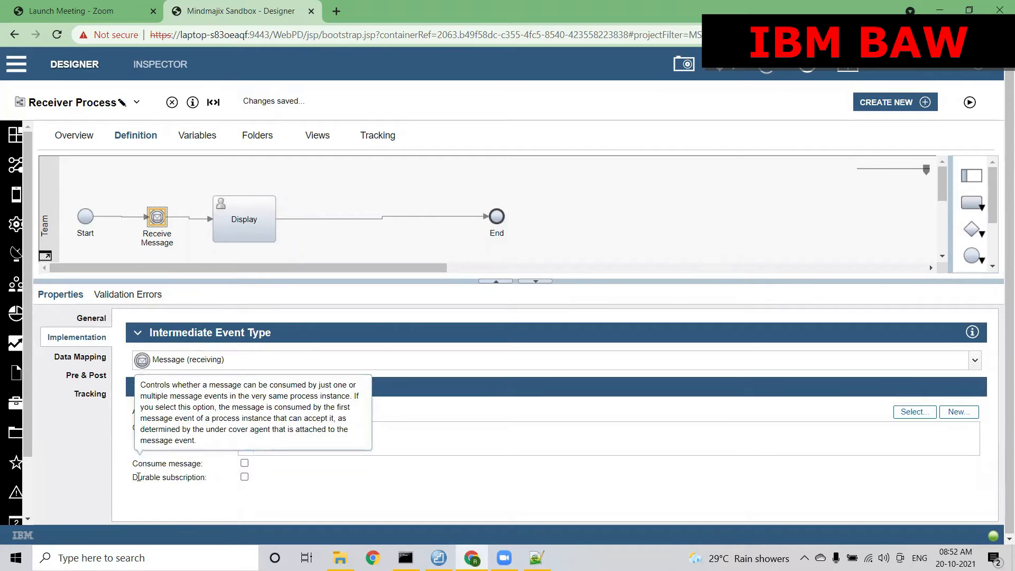
drag(134, 477, 206, 477)
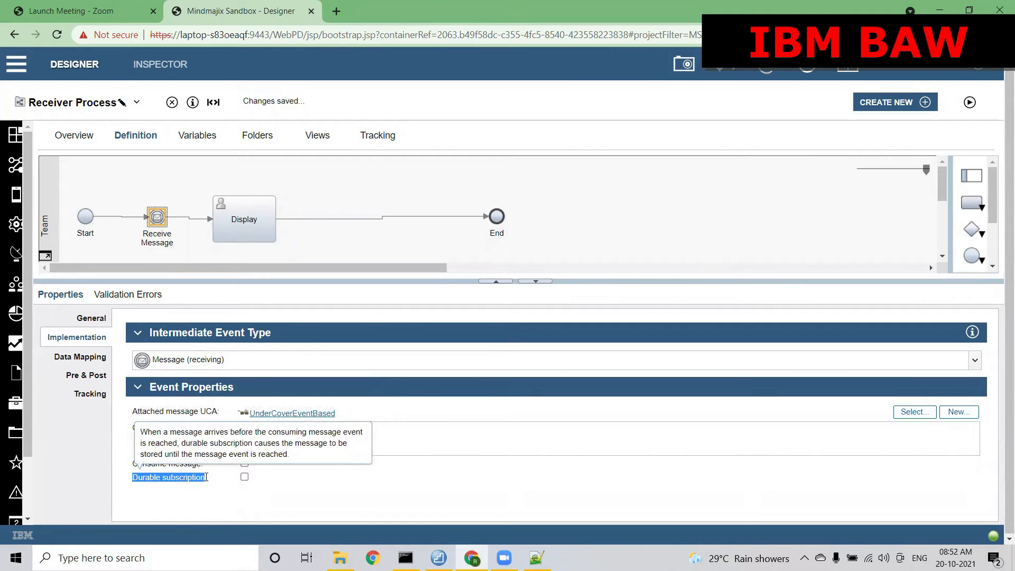
click(209, 481)
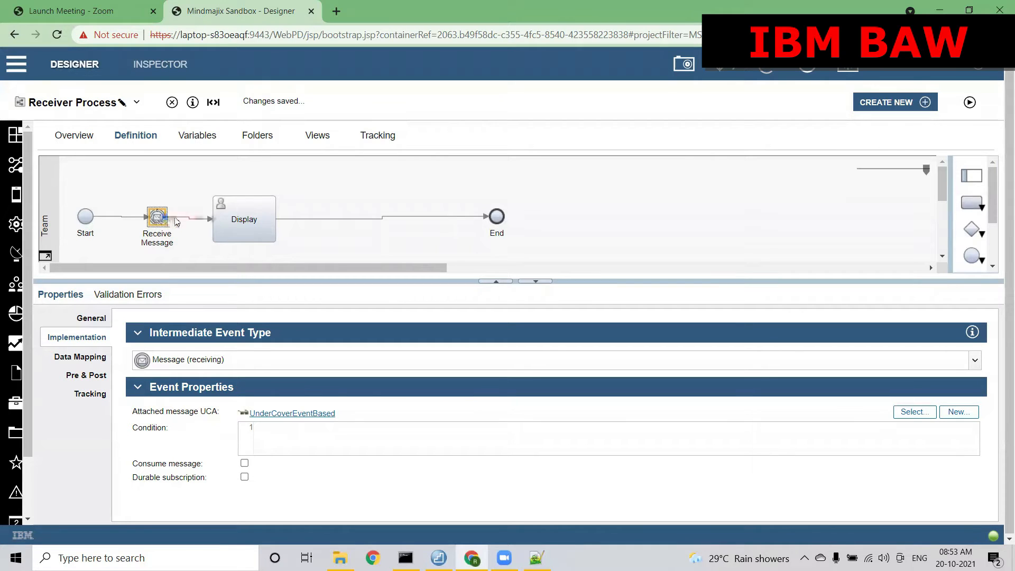
click(236, 223)
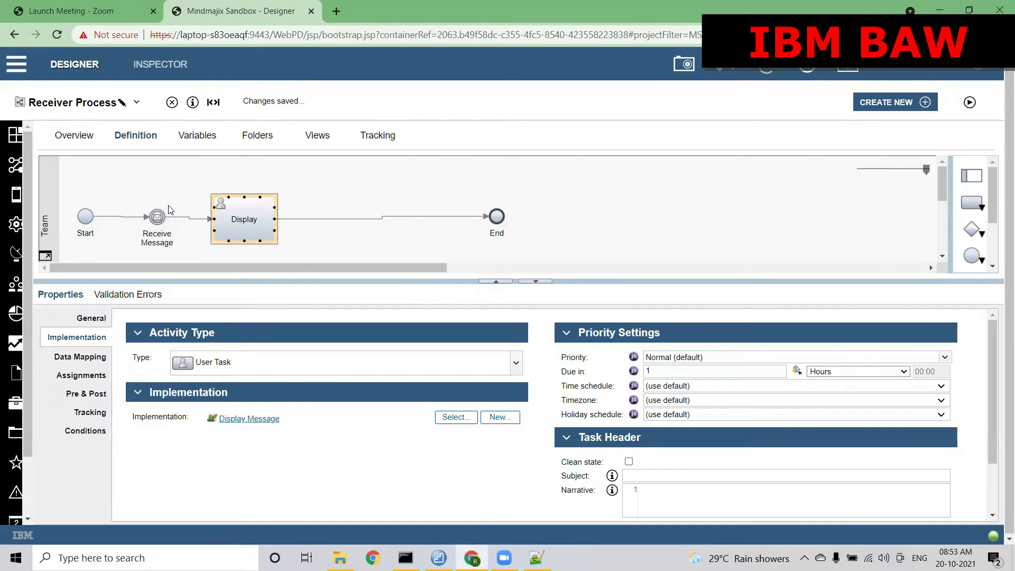
click(157, 218)
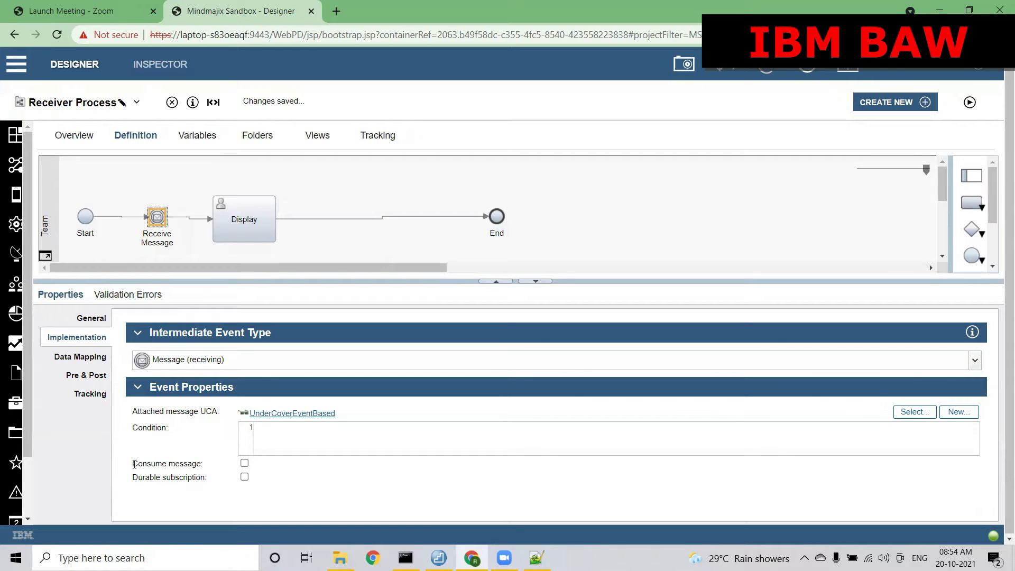
drag(132, 479, 214, 478)
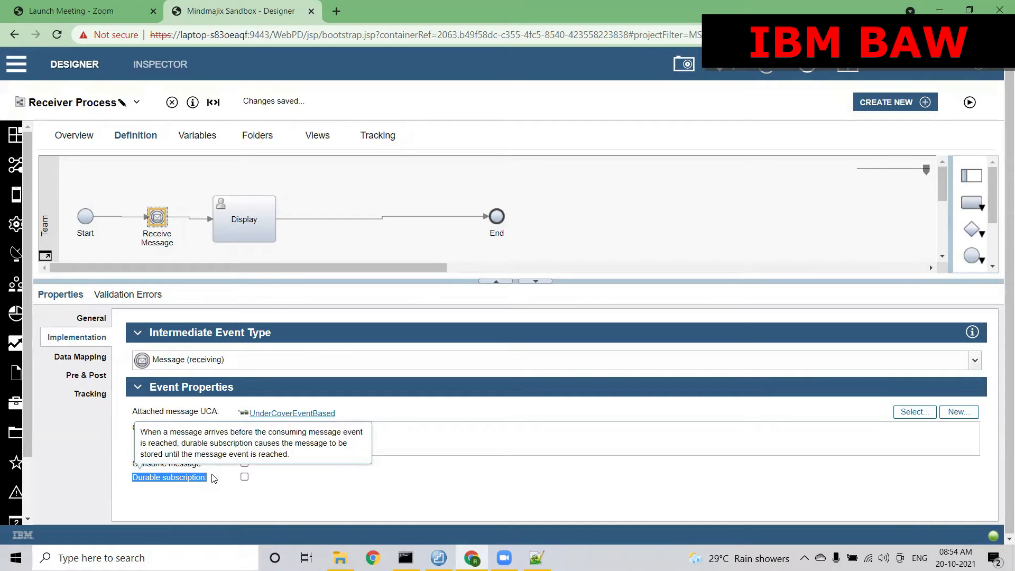
click(244, 477)
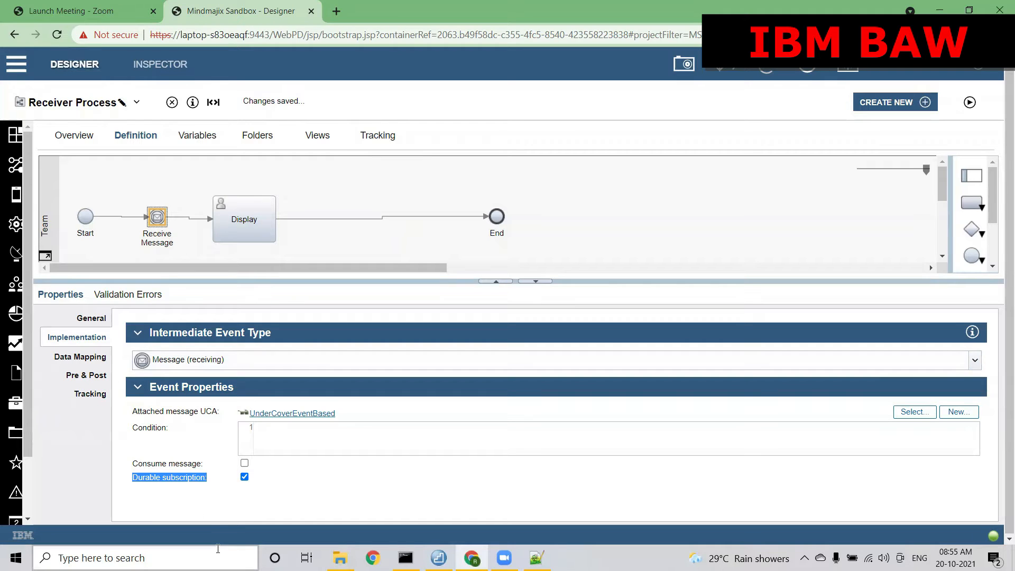
mouse_move(245, 482)
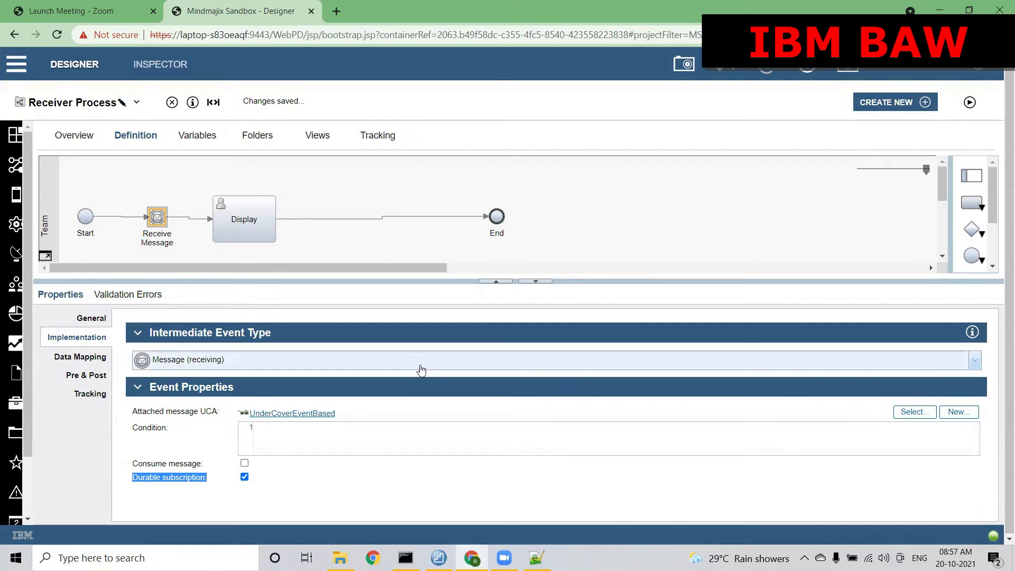
click(172, 479)
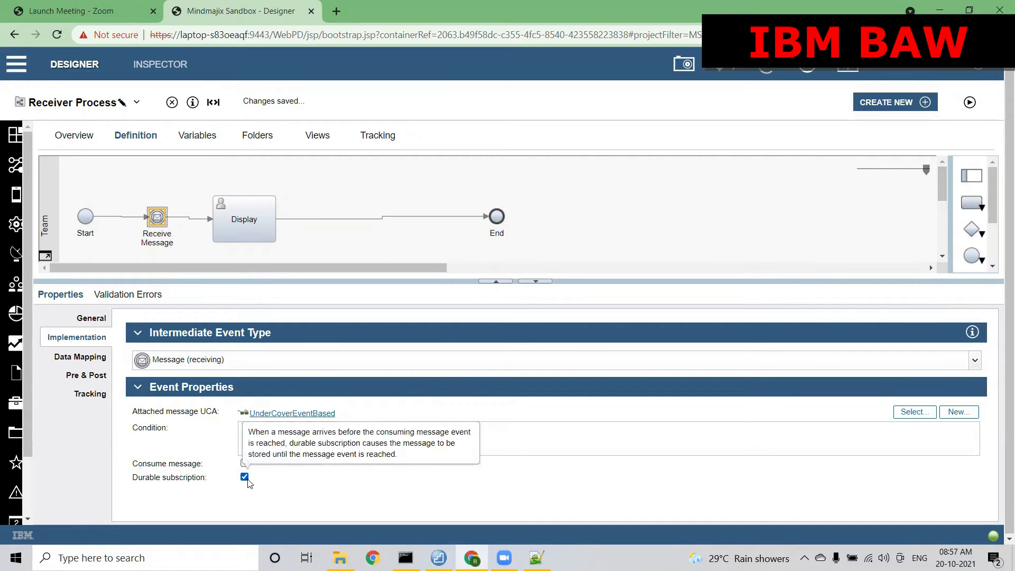
Choose outCorrelationKey (String) as the correlation variable in the Receive Message event's data mapping.
click(88, 359)
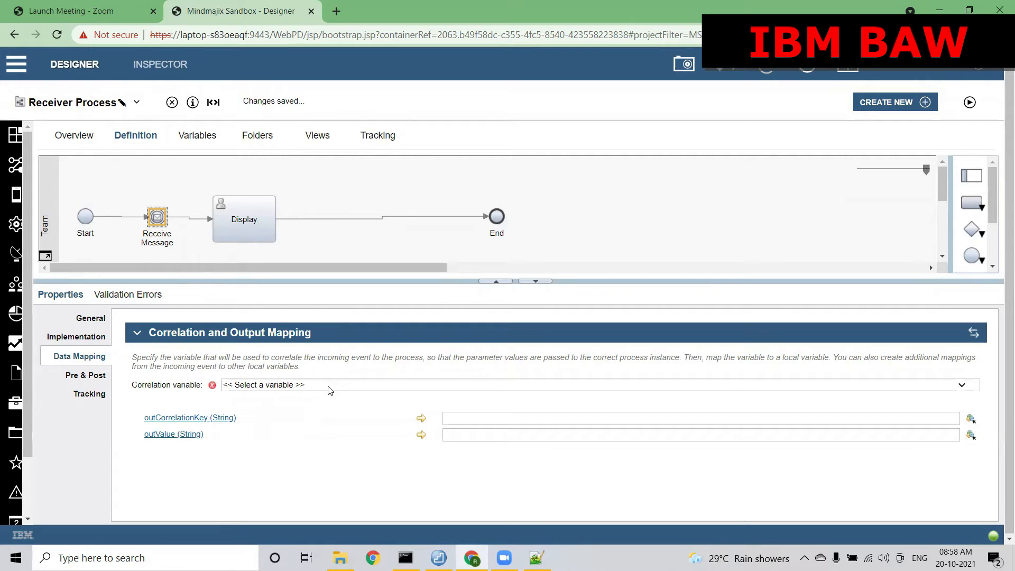
click(328, 386)
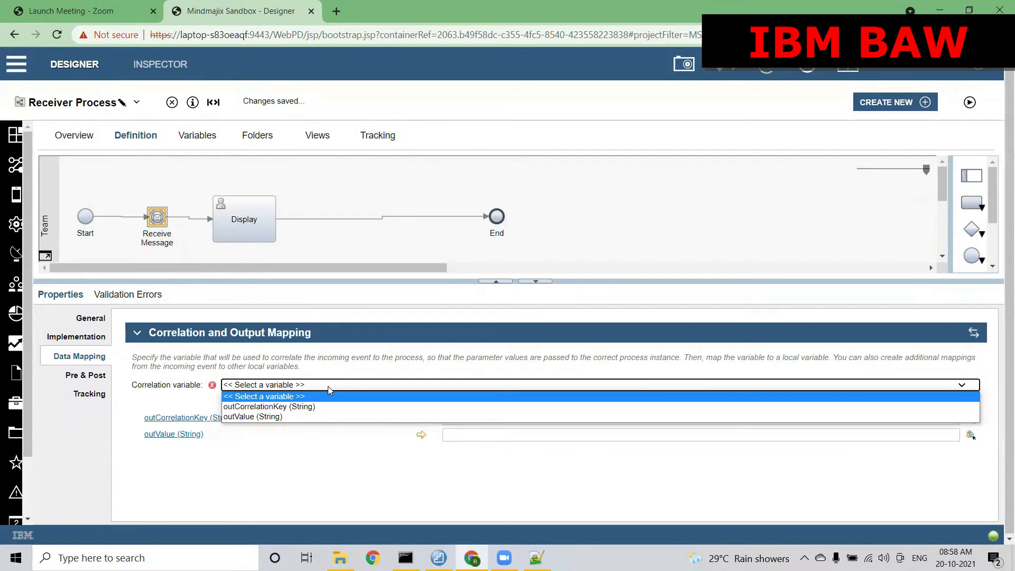
click(259, 407)
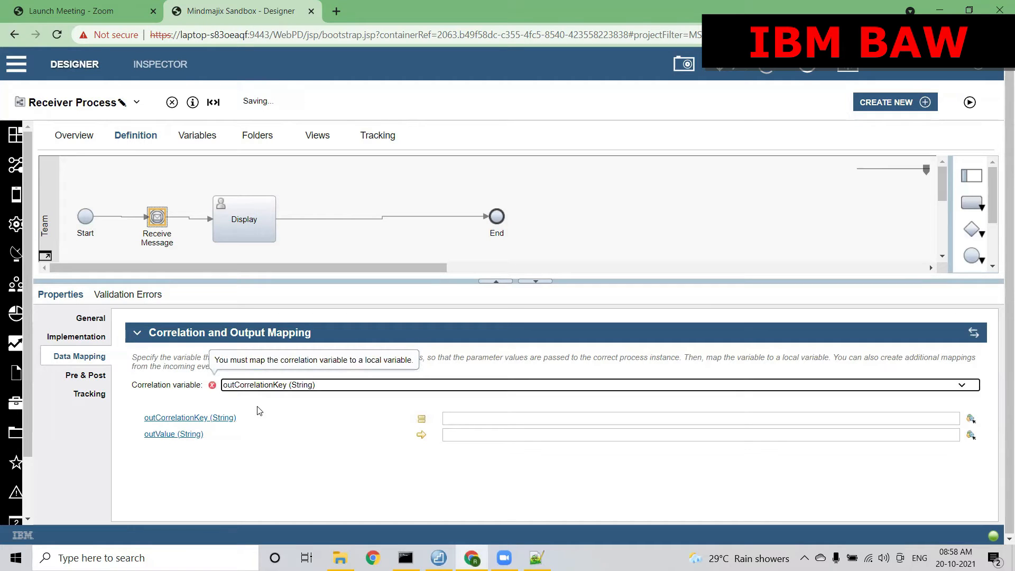
click(508, 419)
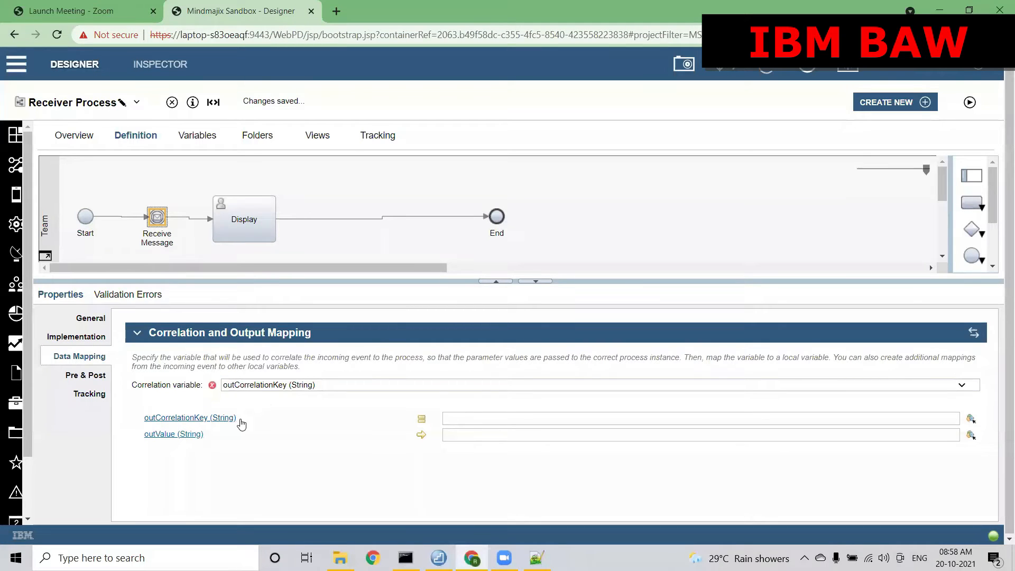
click(272, 385)
click(257, 402)
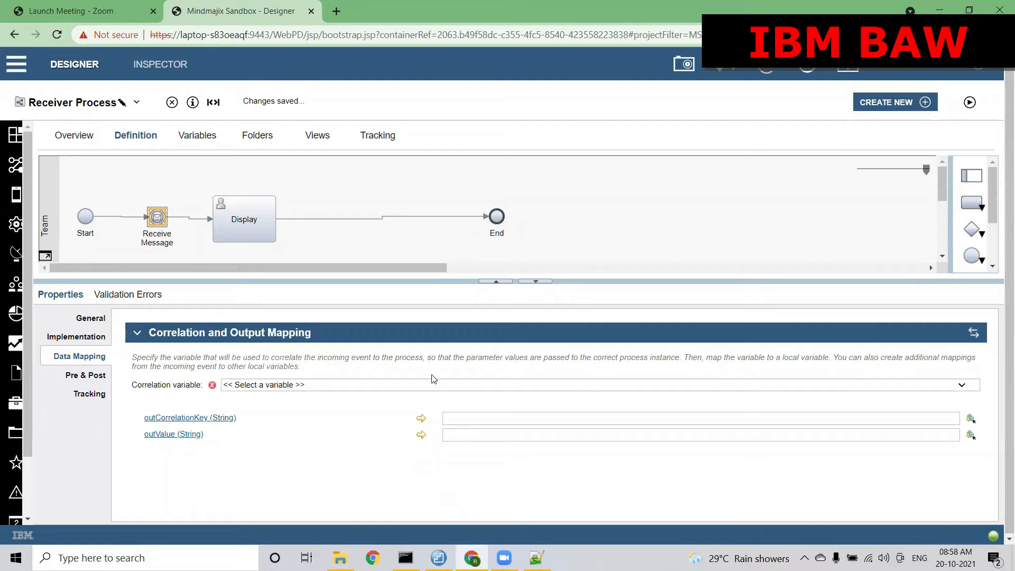
click(414, 386)
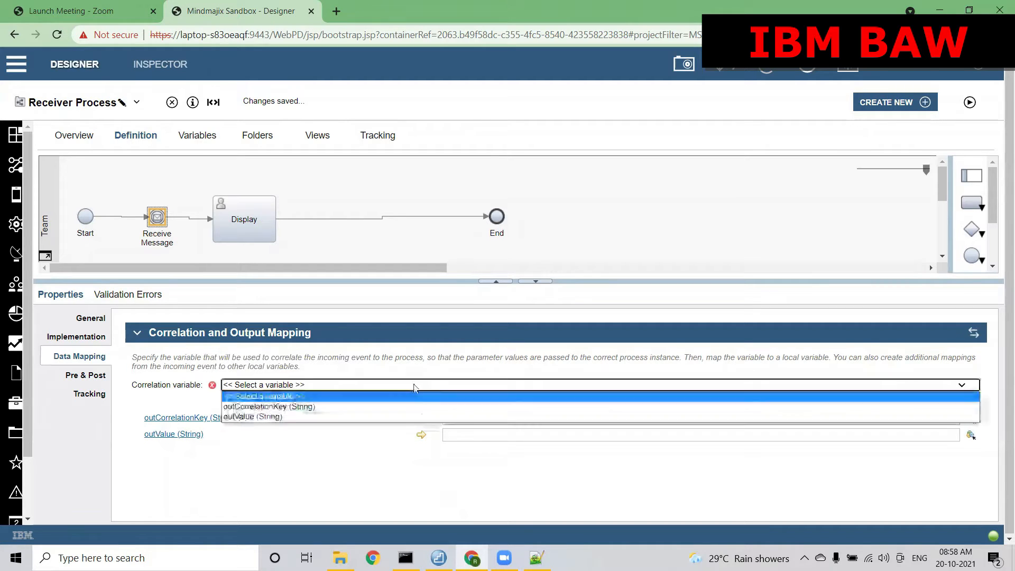
click(314, 409)
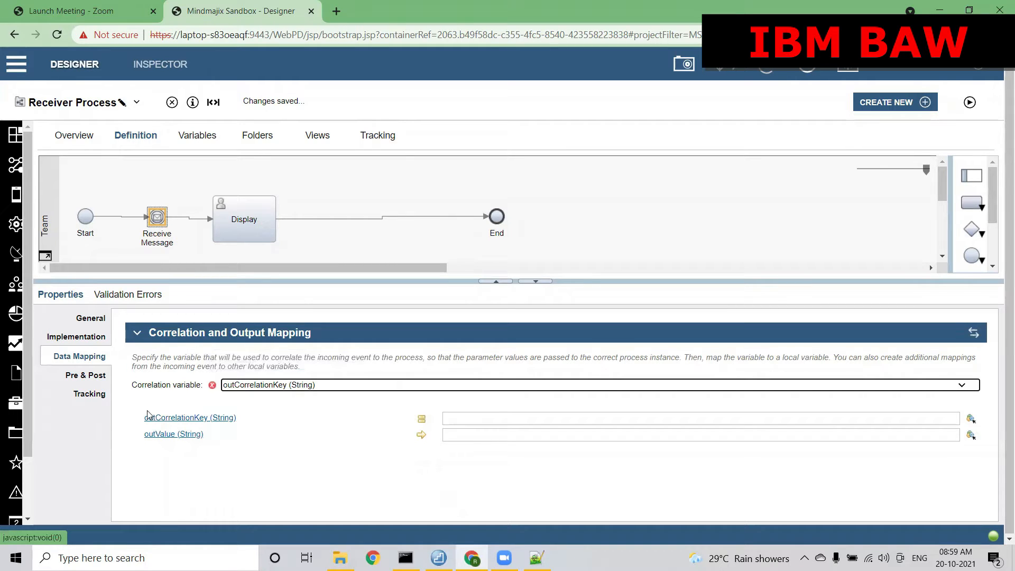
Map the Receive Message event's outCorrelationKey and outValue outputs to tw.local.correlationKey and tw.local.value.
click(489, 419)
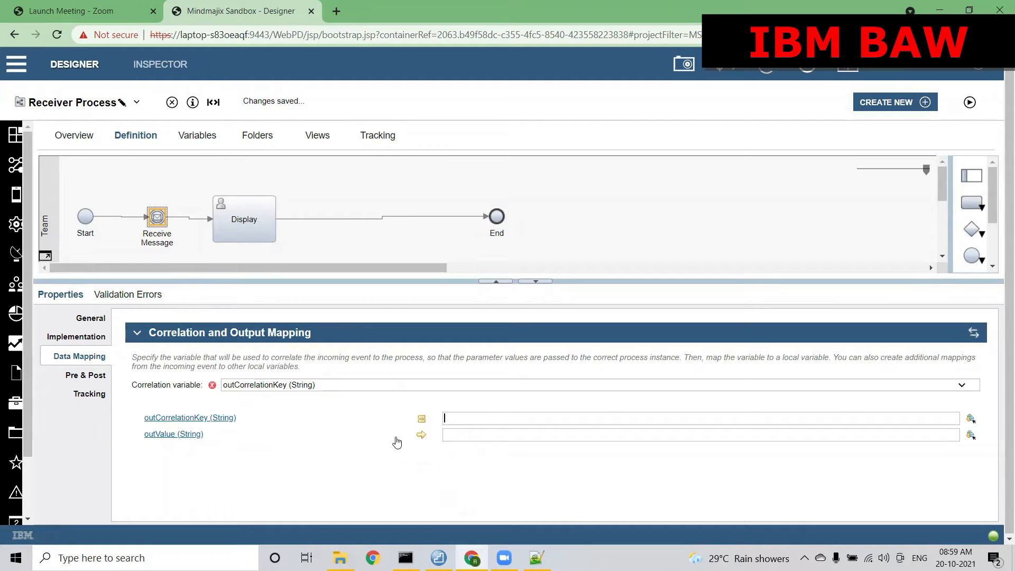
click(536, 440)
text(tw.local.)
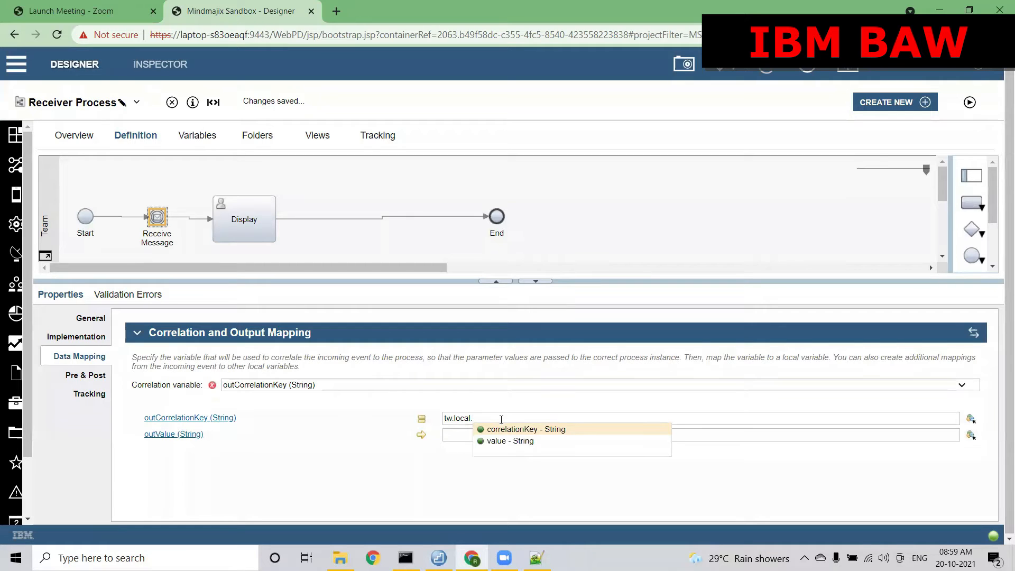
key(Return)
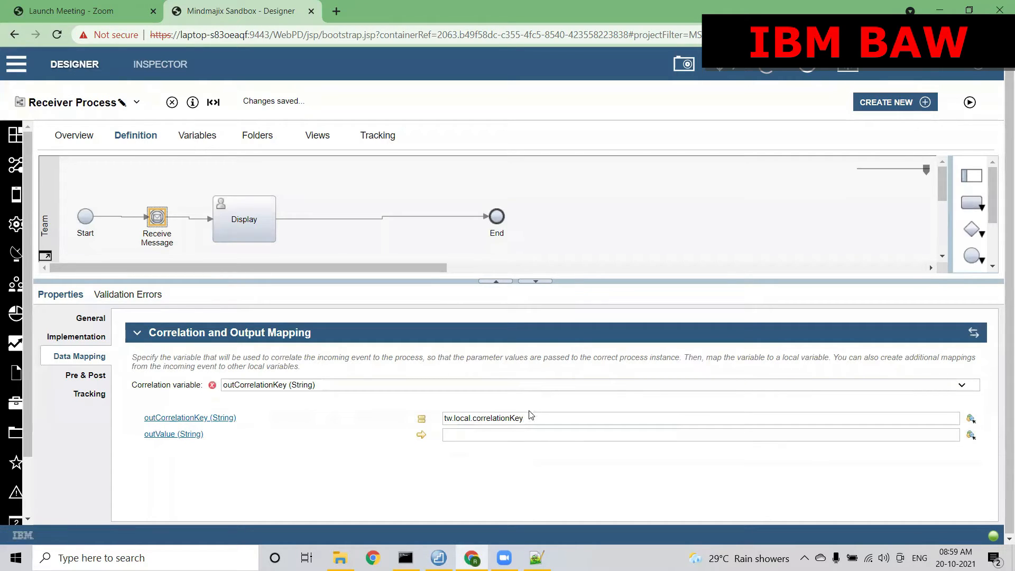
drag(524, 417, 442, 424)
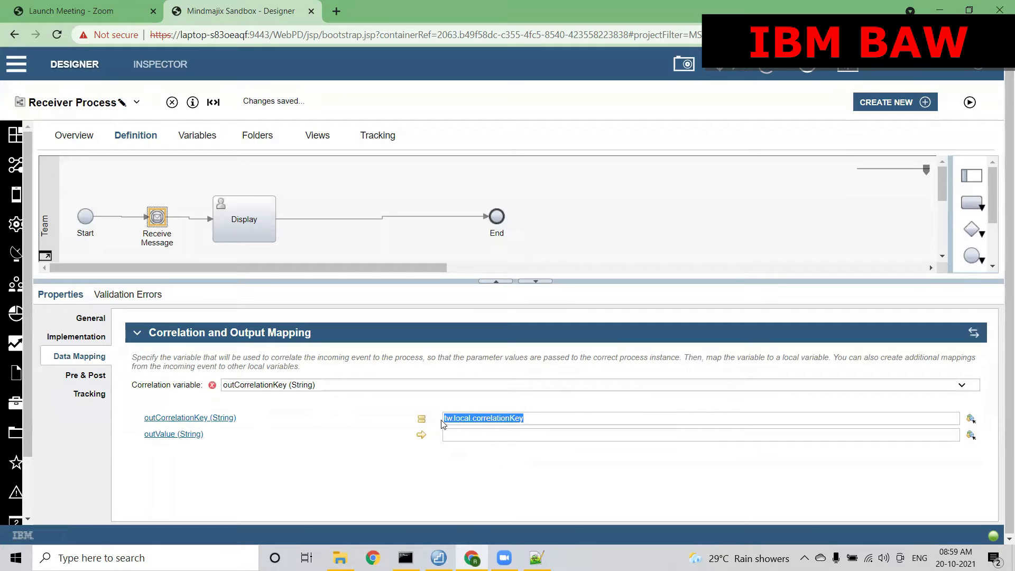
click(470, 432)
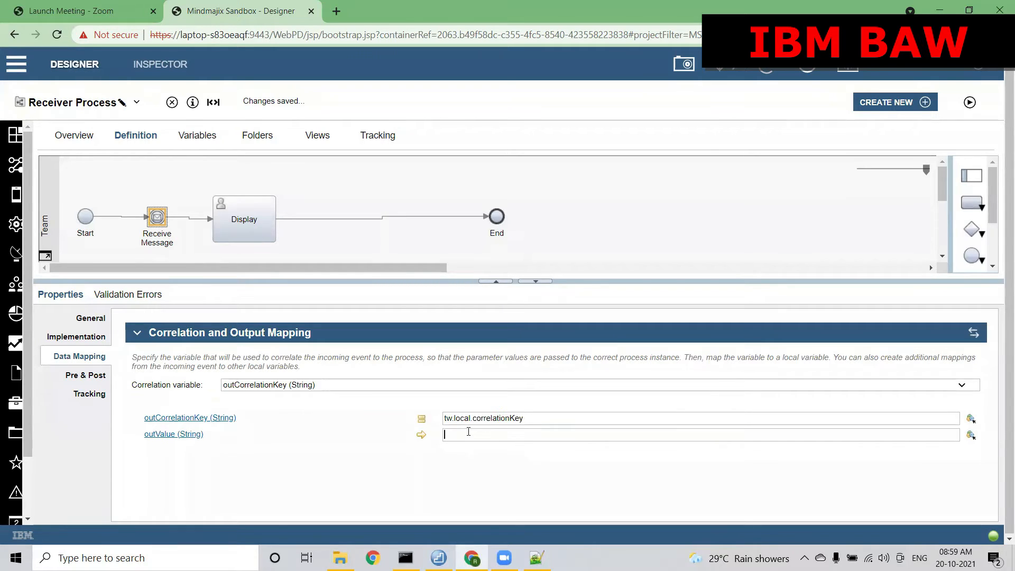
text(tw.local.)
key(Down)
key(Return)
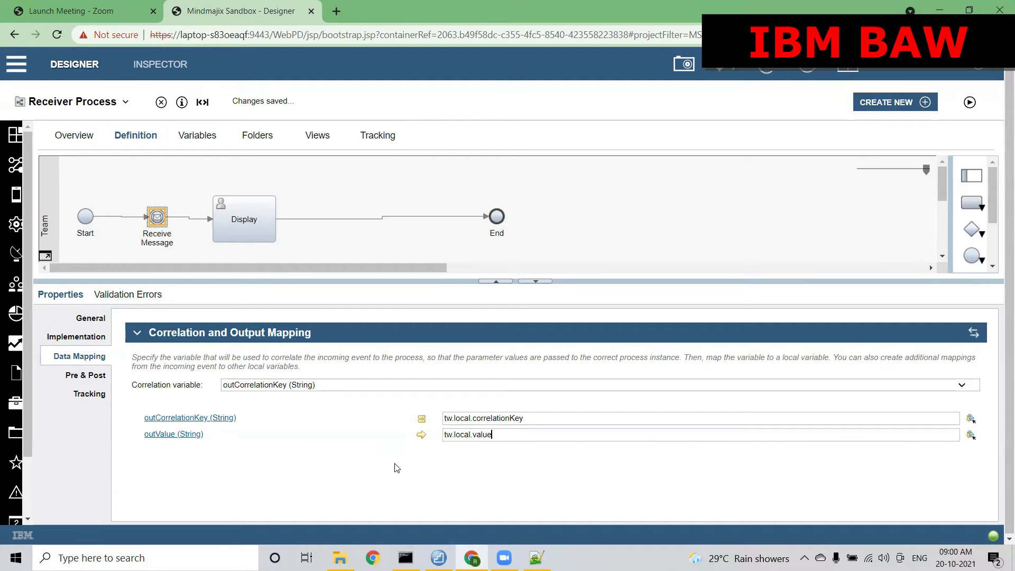
Start a new client-side human service named Display Value for the Display activity, intended for use on multiple devices.
click(238, 234)
click(238, 224)
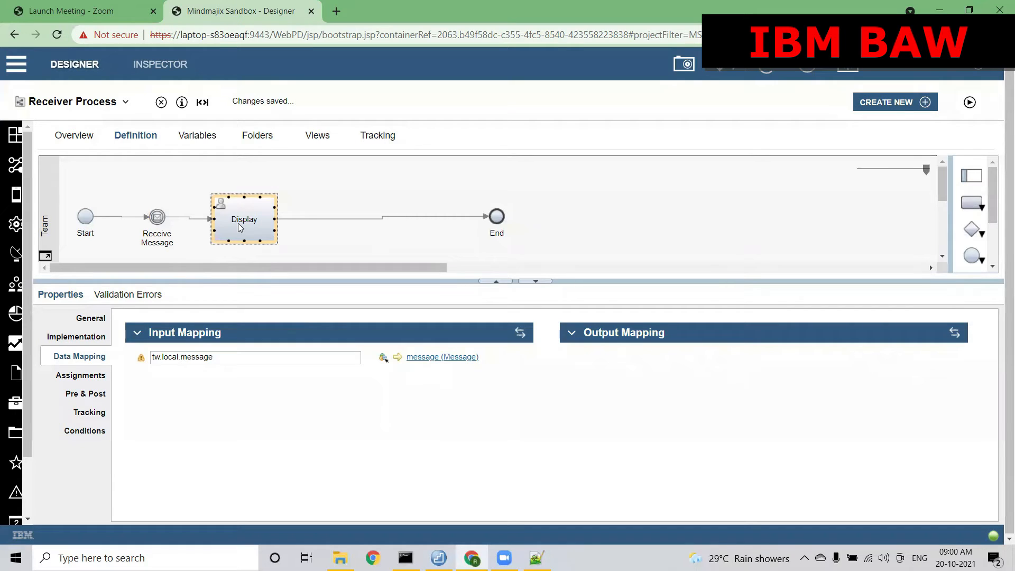
click(61, 341)
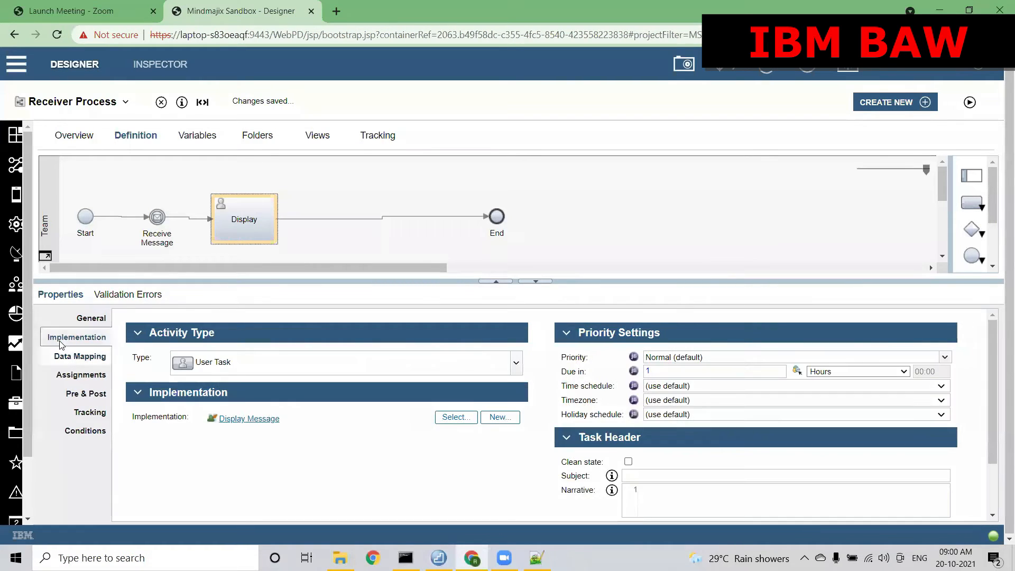
click(500, 417)
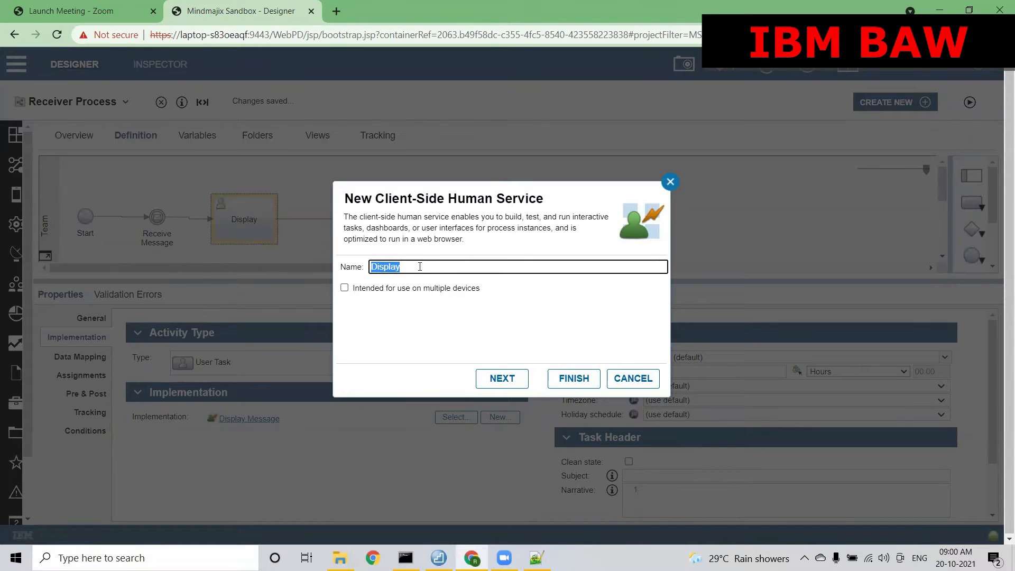
click(419, 266)
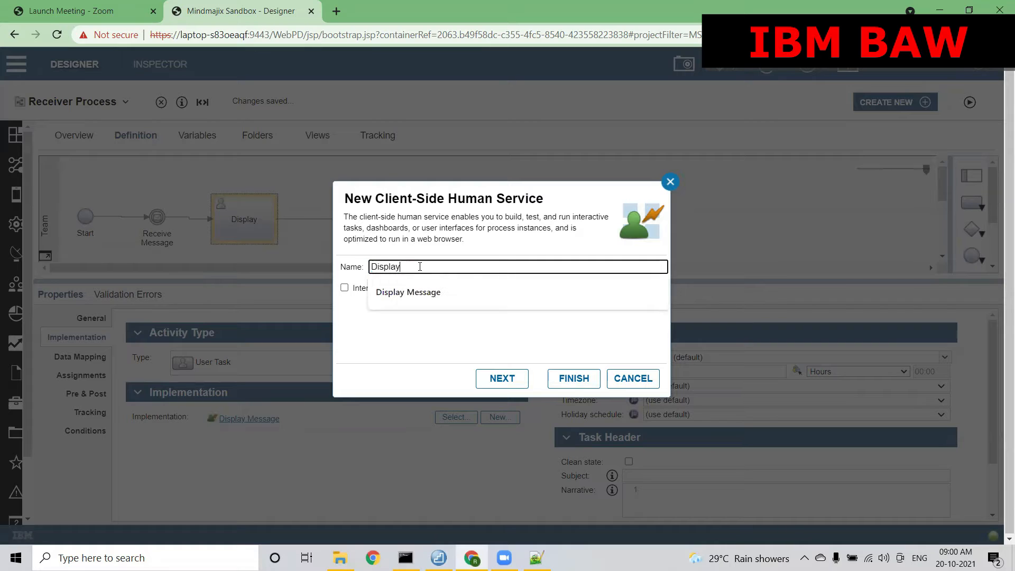
text(Value)
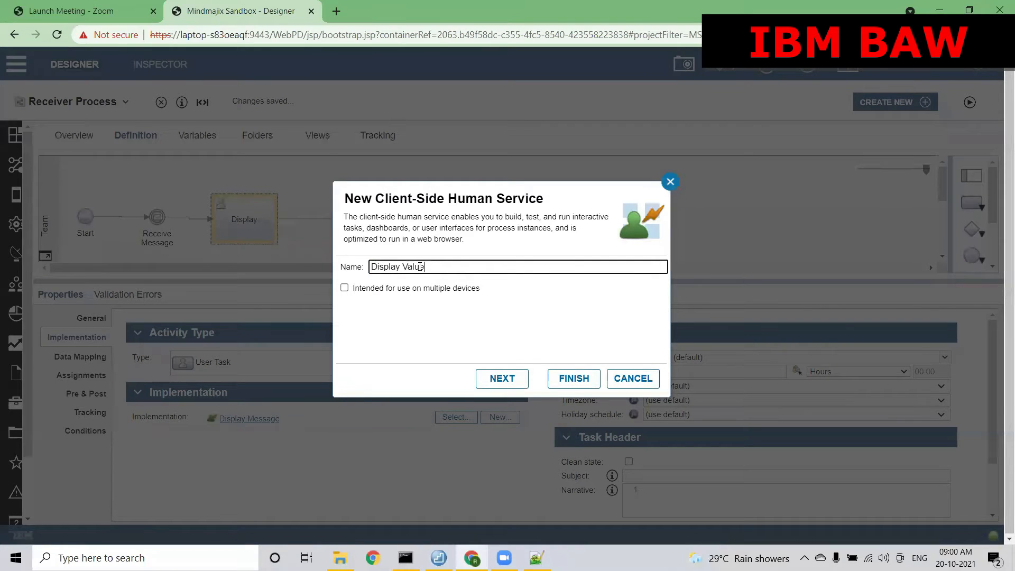
click(344, 289)
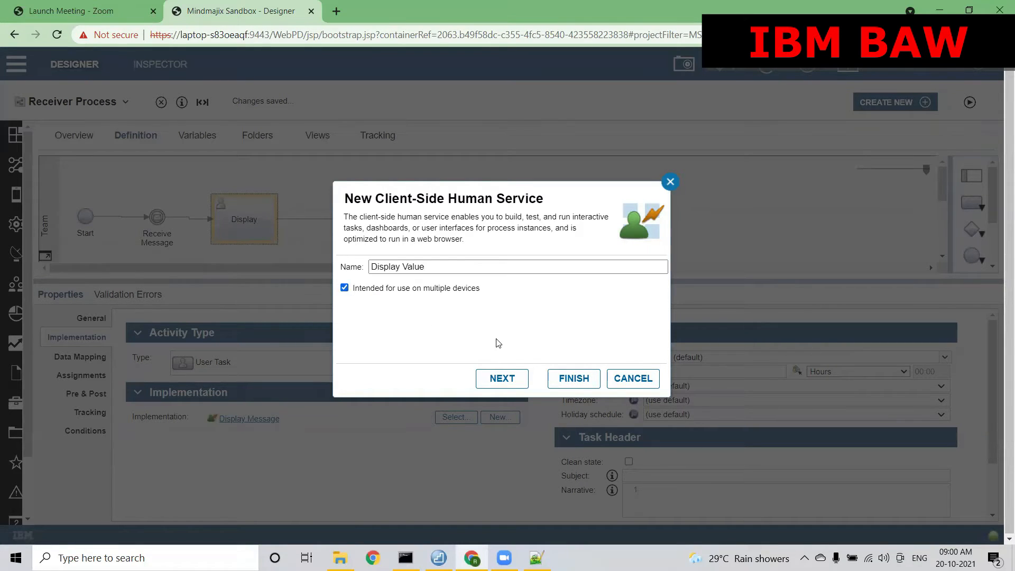
Pass only value (String) as an input to the Display Value service, without any outputs, and finish creating it.
click(502, 379)
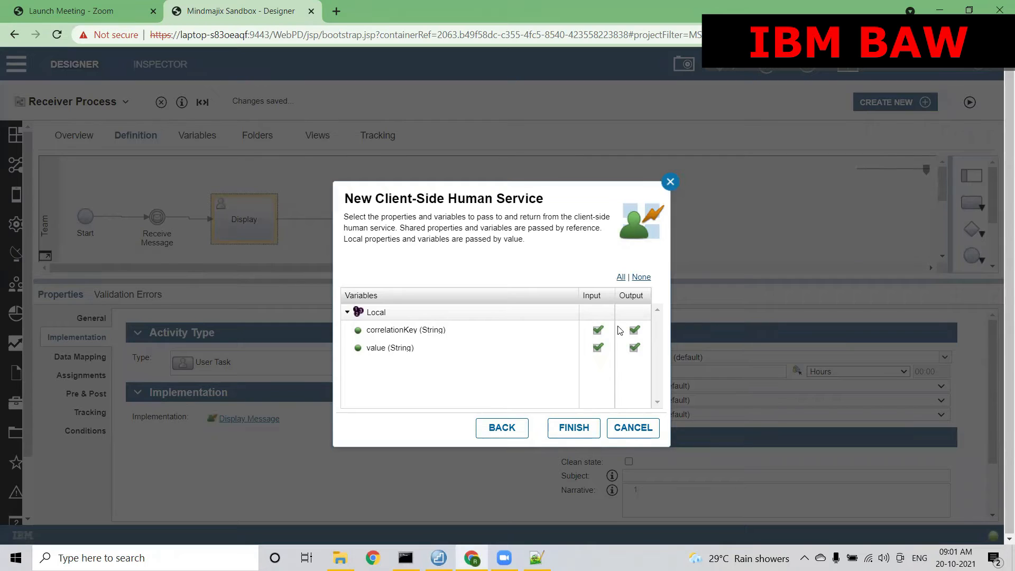
click(598, 330)
click(634, 330)
click(635, 348)
click(568, 436)
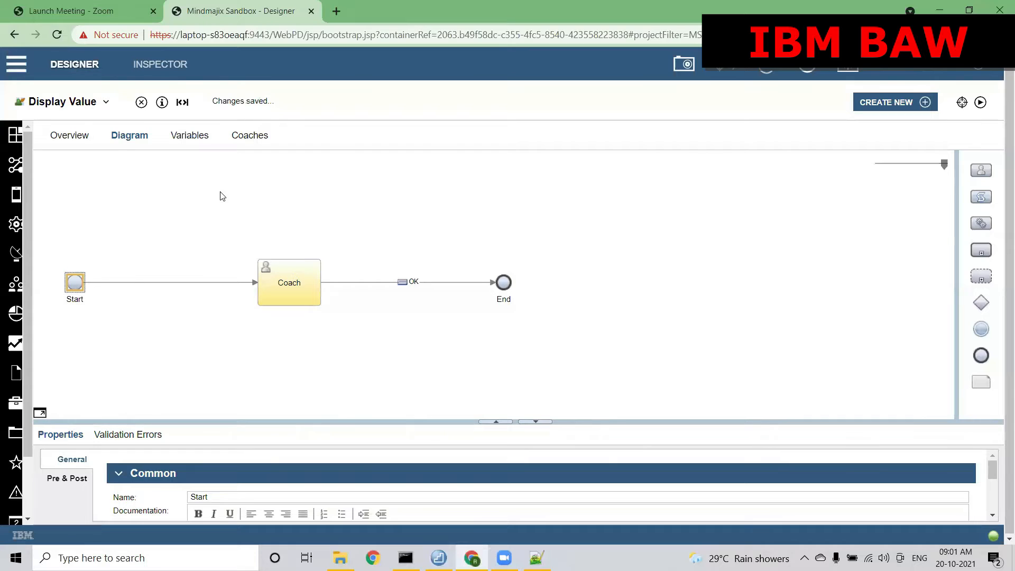
Check the Display Value service's input variable and coach, and the Display activity's data mapping in the Receiver Process.
click(198, 136)
click(106, 204)
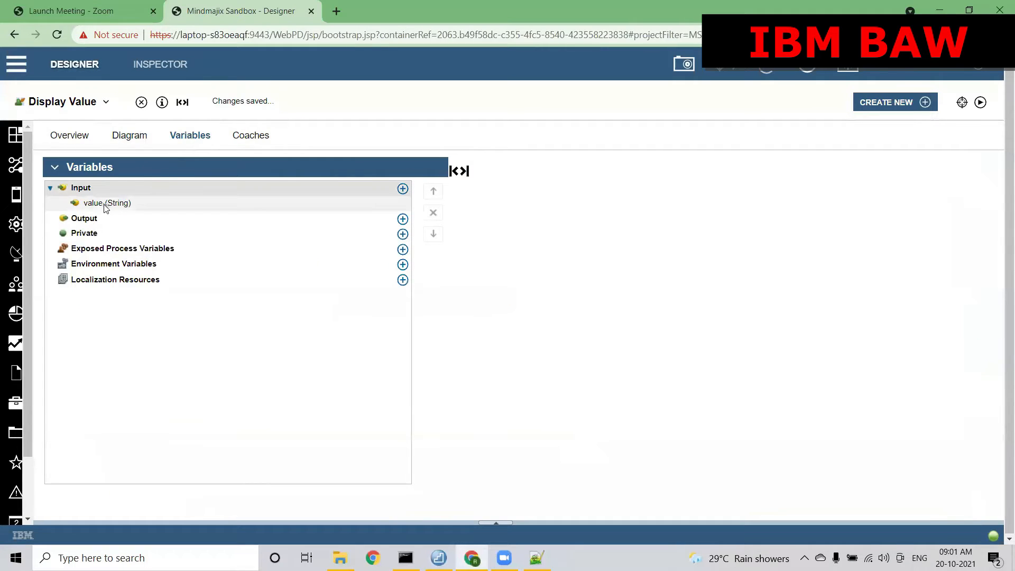
click(250, 136)
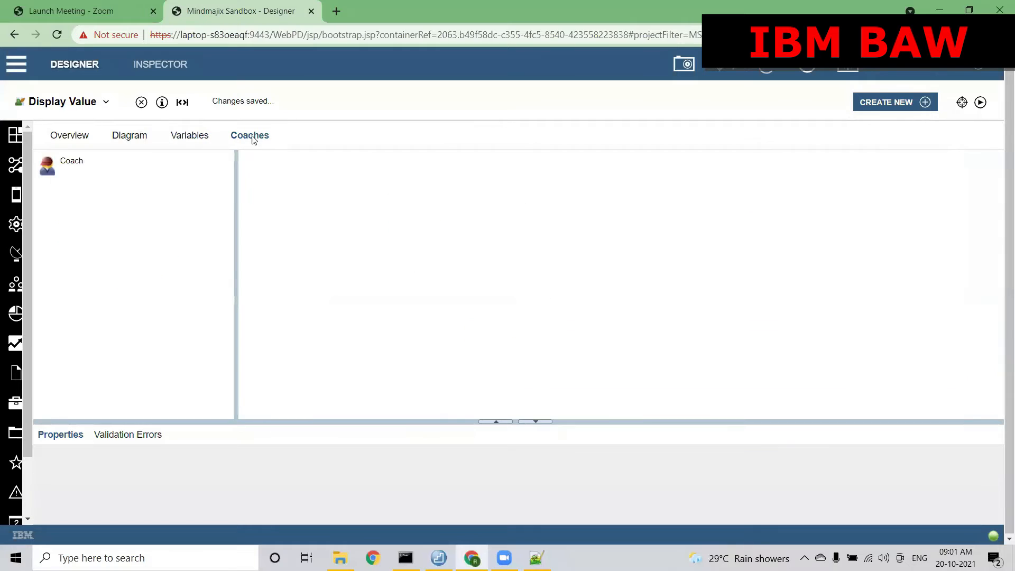
click(66, 162)
click(348, 206)
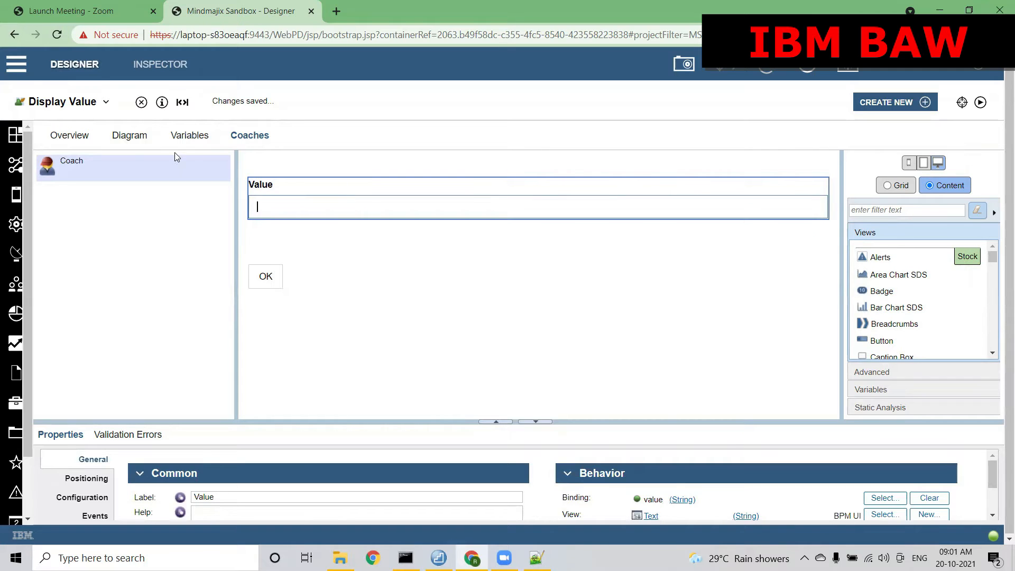
click(106, 101)
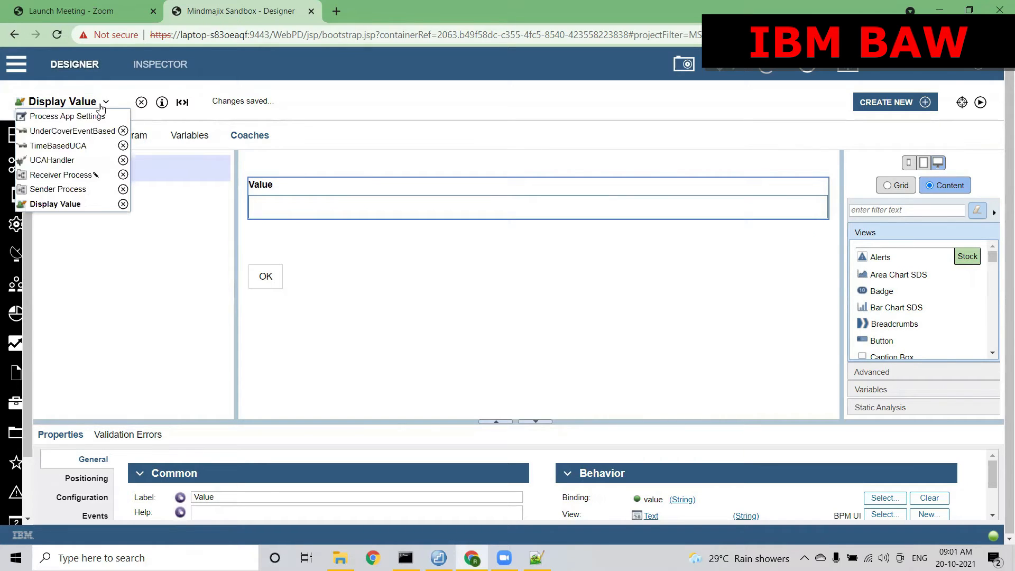
click(57, 178)
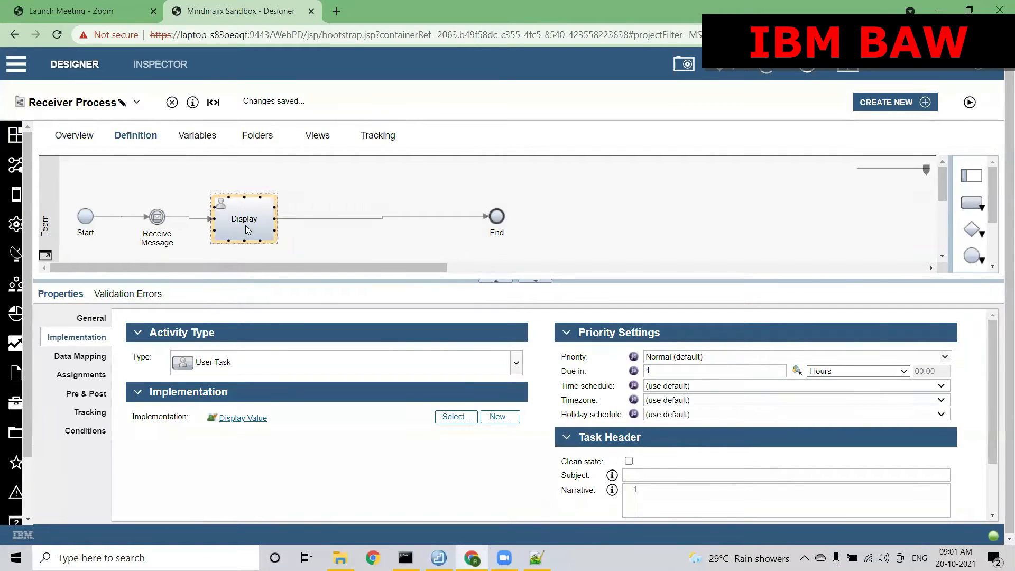
click(91, 359)
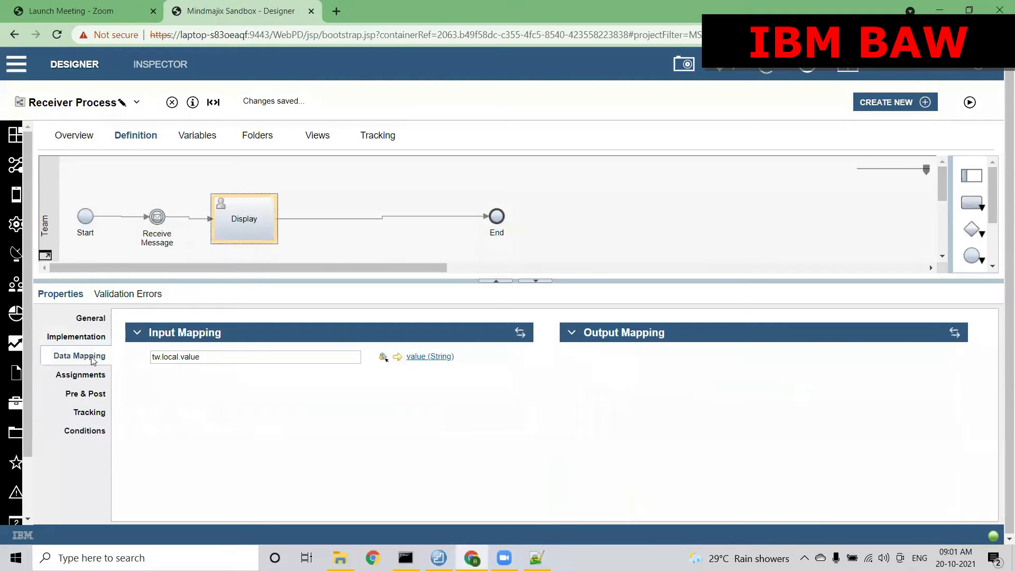
Review the Receive Message event and Display activity, and run the Receiver Process.
click(91, 318)
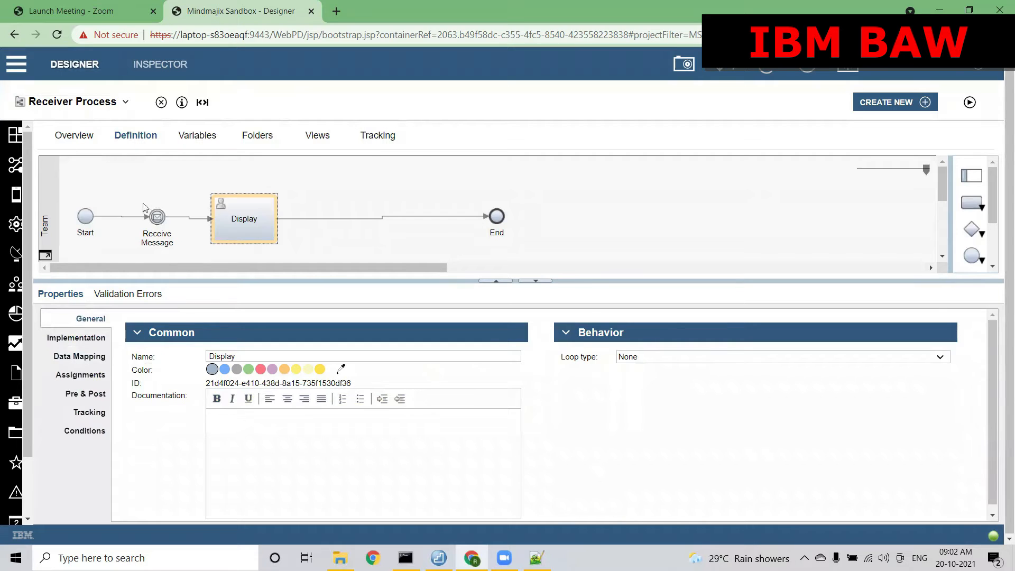
click(158, 218)
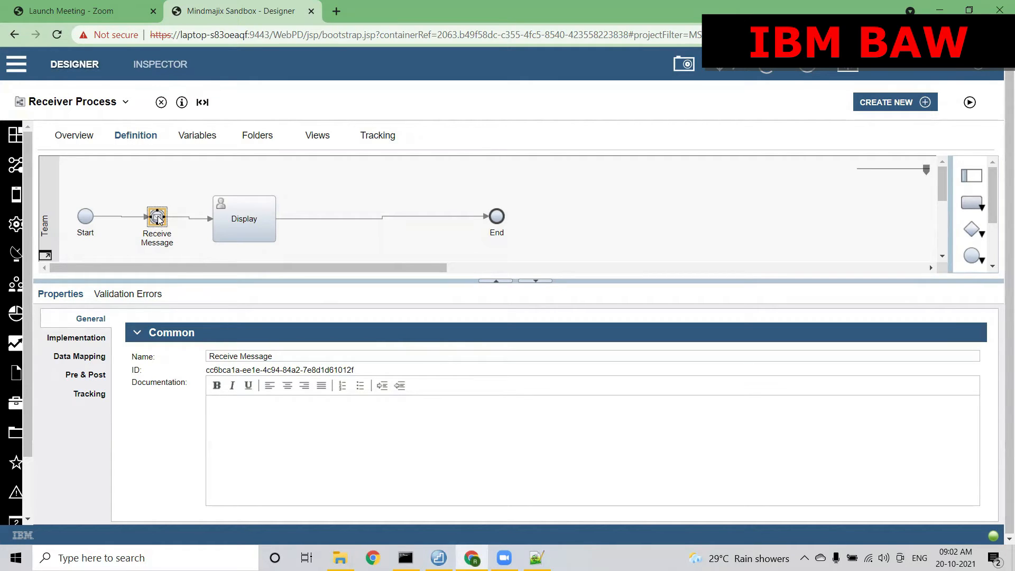
click(244, 218)
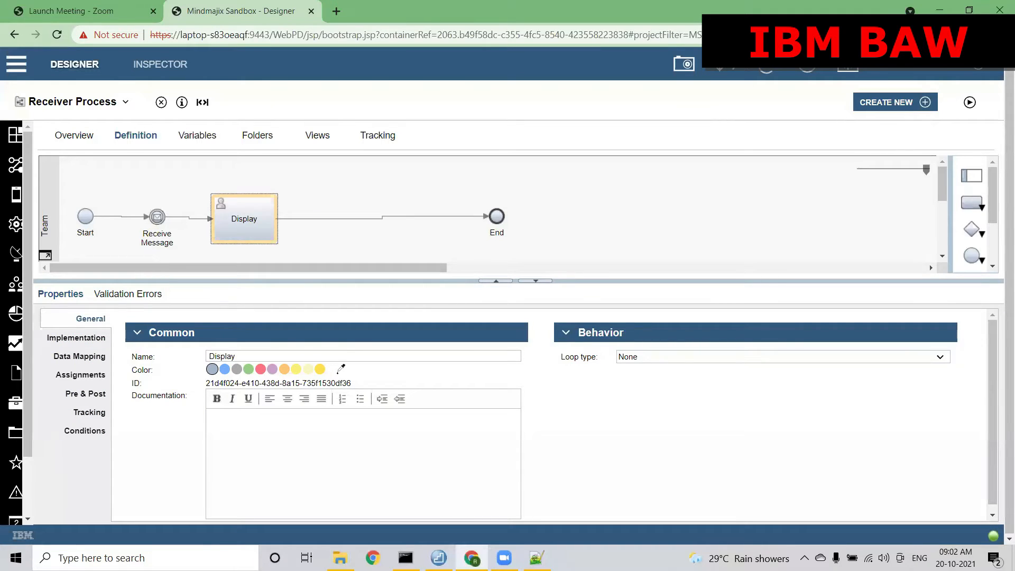
click(970, 102)
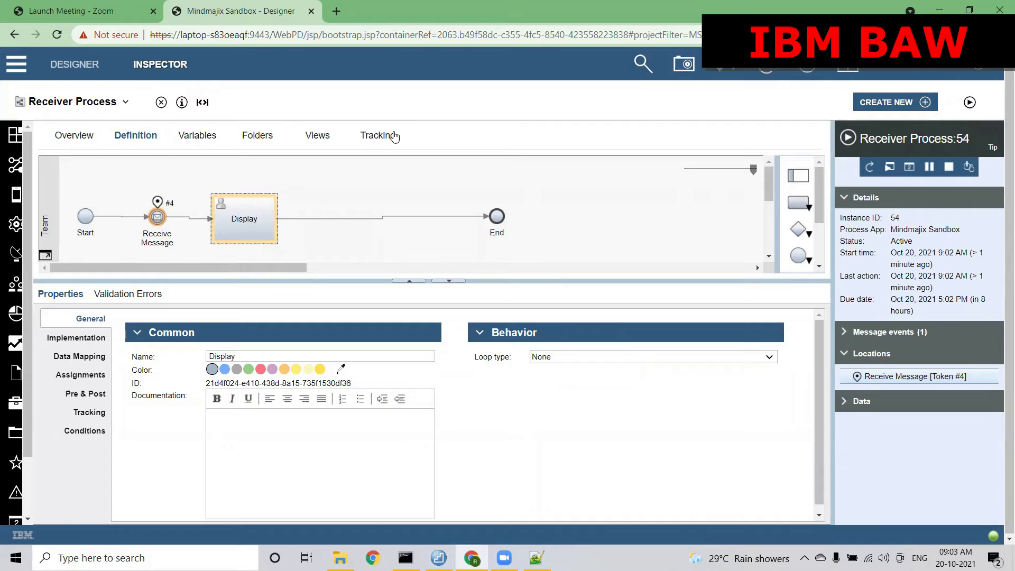
Run the Sender Process and inspect the status and data of its instance.
click(120, 104)
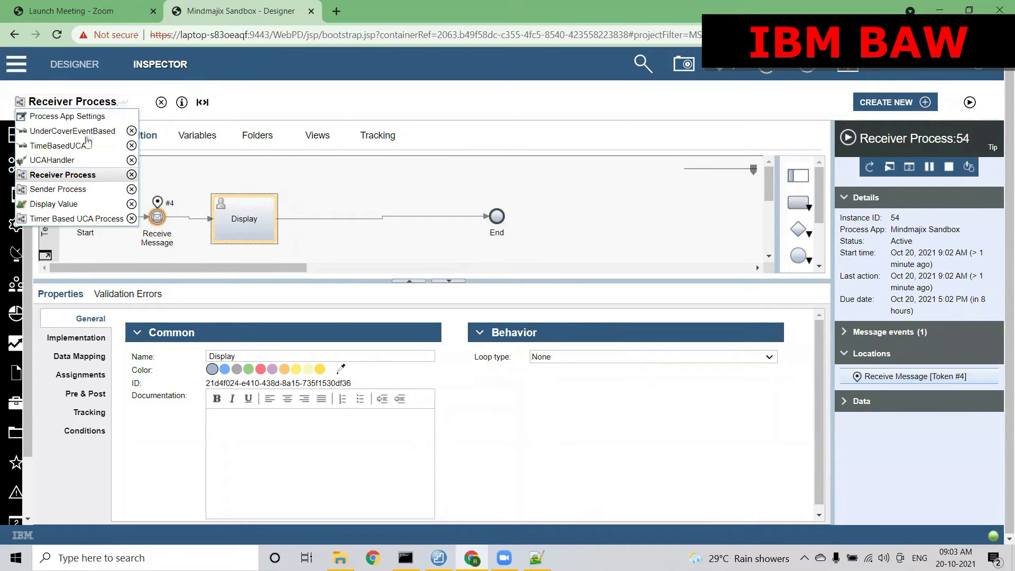
click(60, 190)
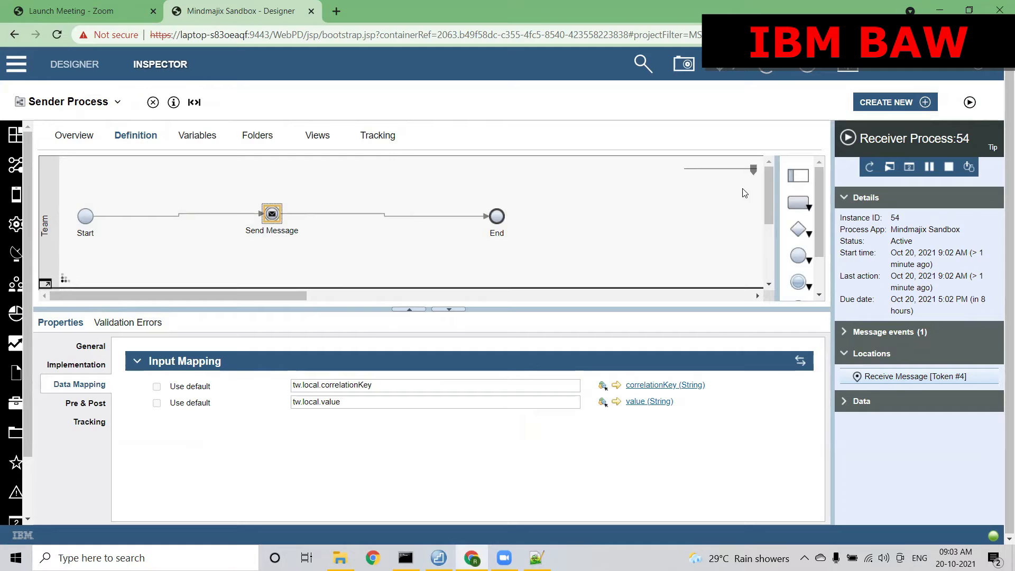
click(972, 104)
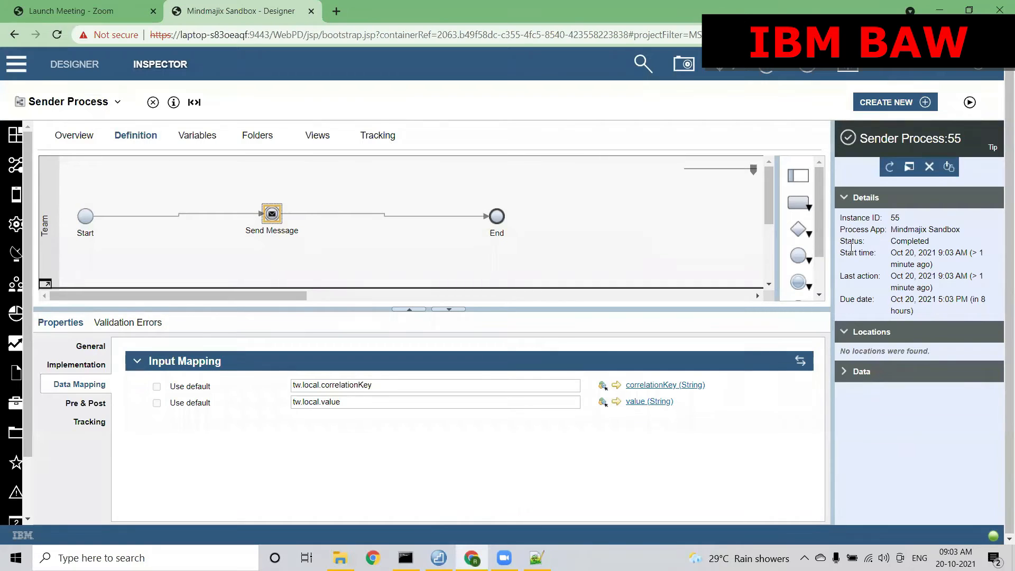
double_click(903, 240)
click(843, 373)
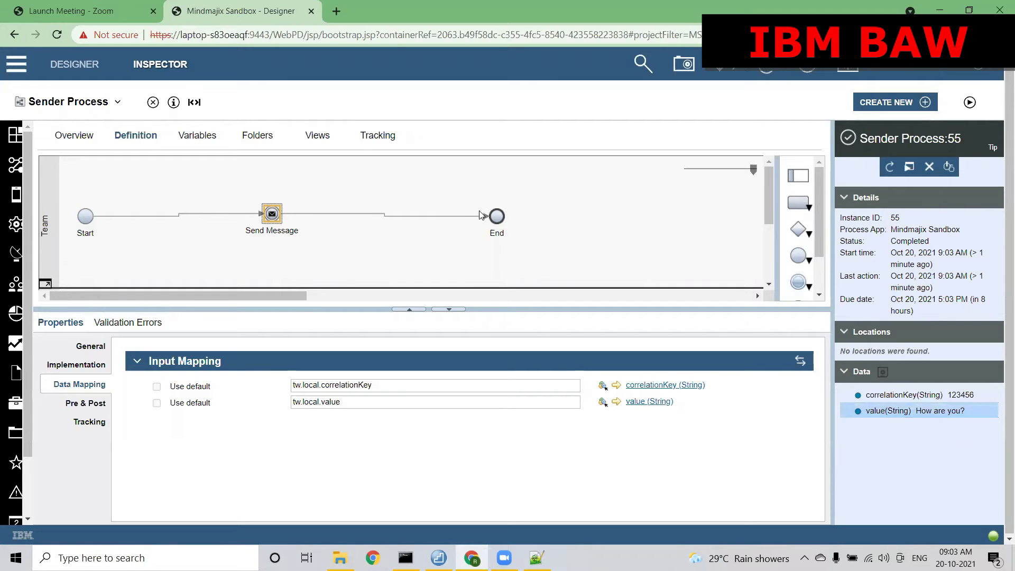
Search the process instances in the Inspector and select the active Receiver Process instance.
click(82, 101)
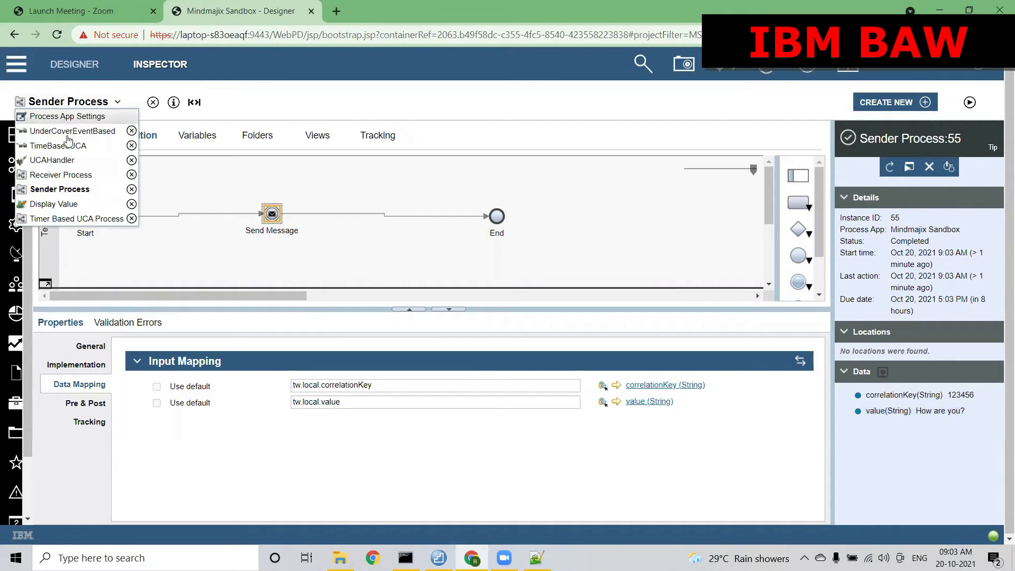
click(55, 176)
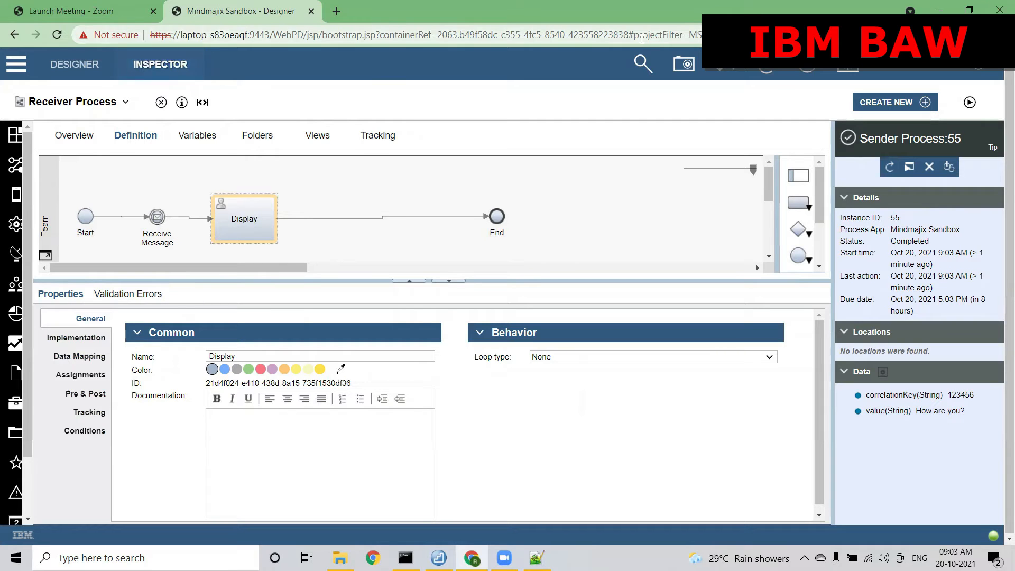
click(638, 65)
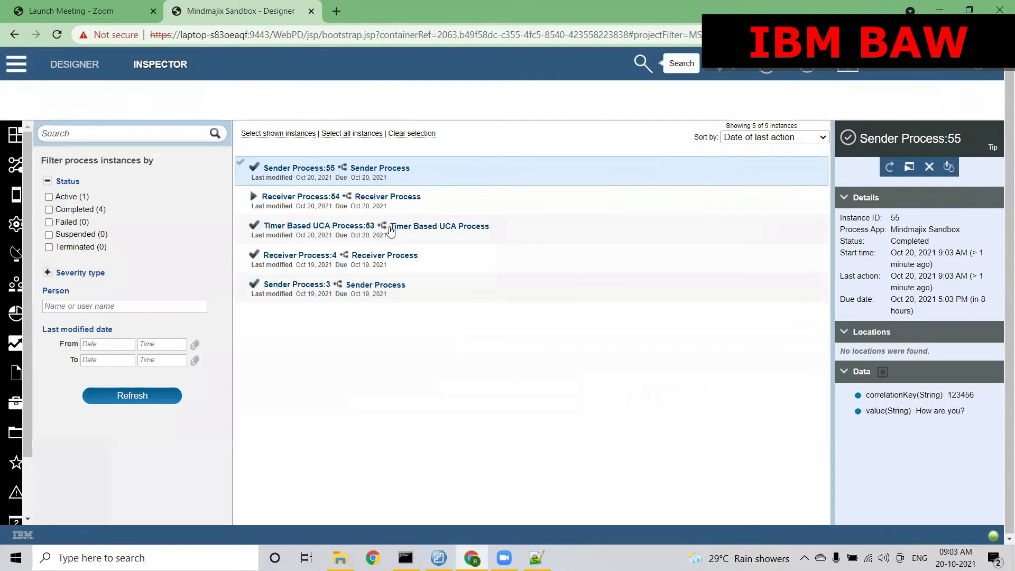
click(890, 168)
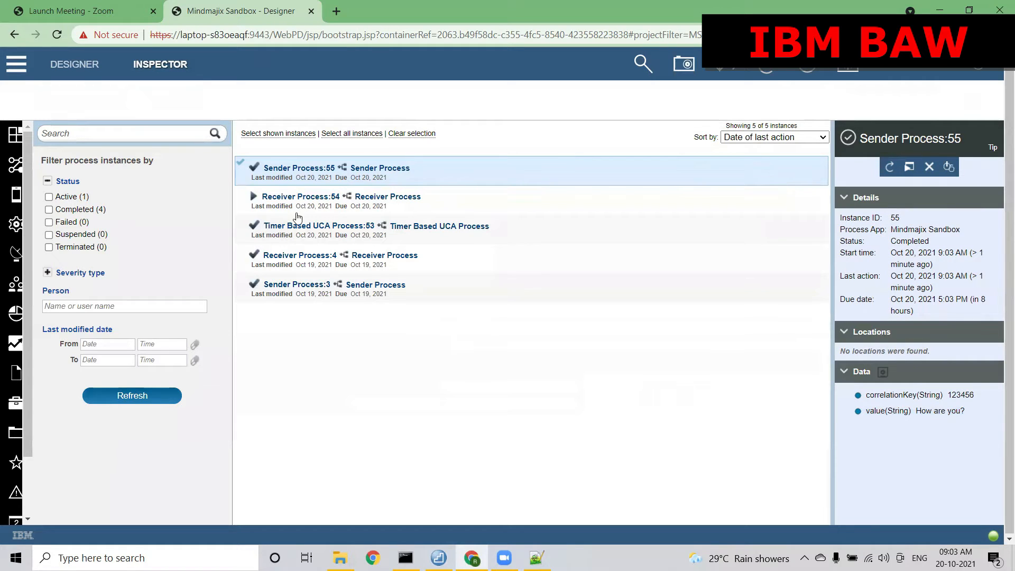
click(325, 207)
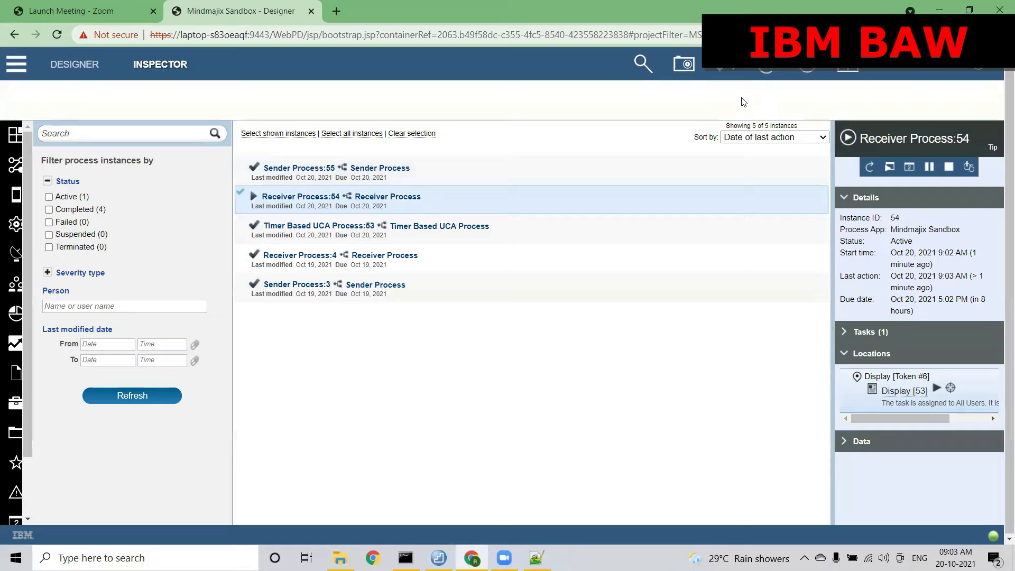
Run the Receiver instance's Display task, view its Value field, and minimize the task window.
click(937, 390)
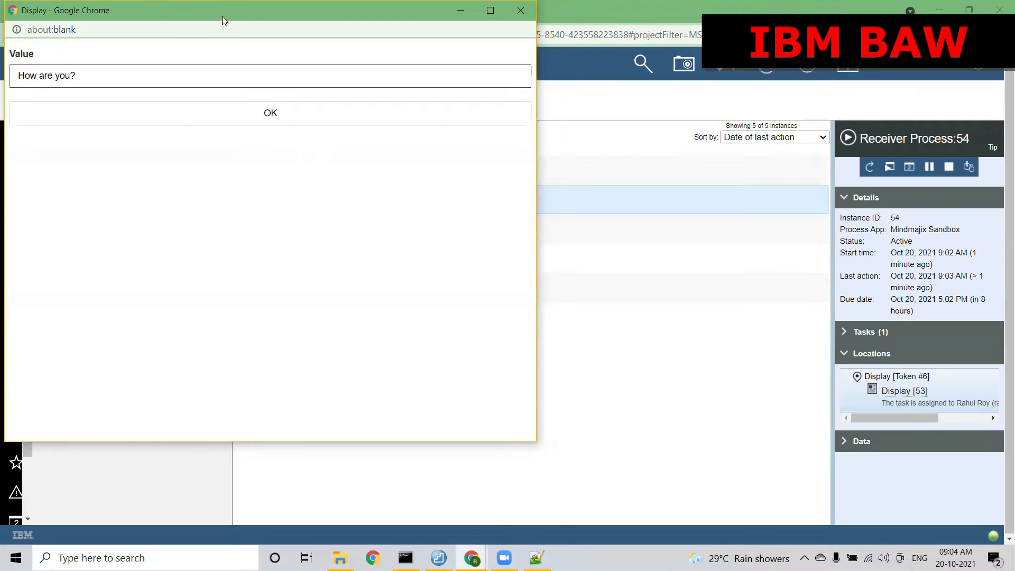
drag(222, 16, 244, 121)
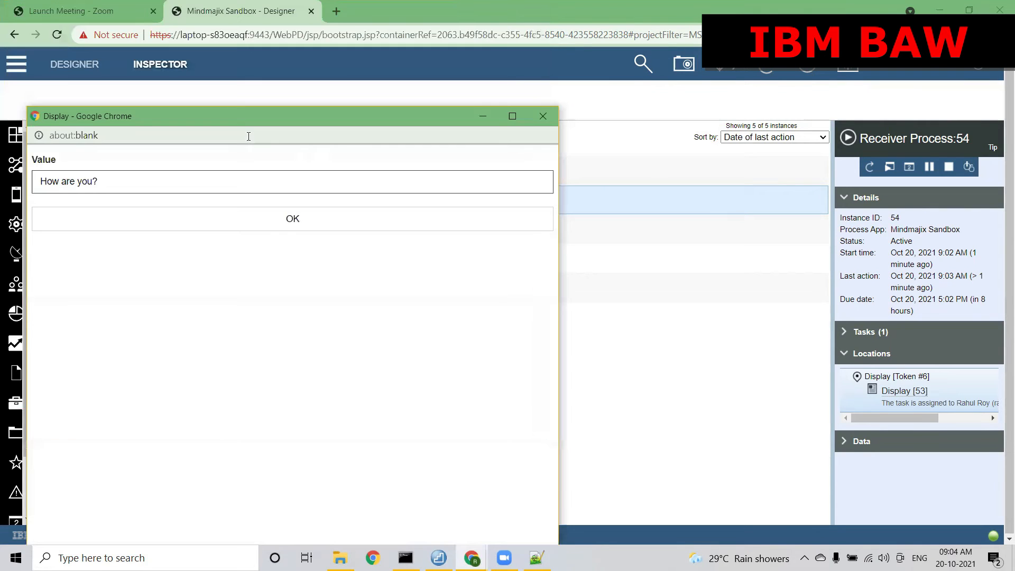
click(483, 115)
Return to the Designer and set the default value of the Receiver Process's correlationKey variable to "123457".
click(74, 65)
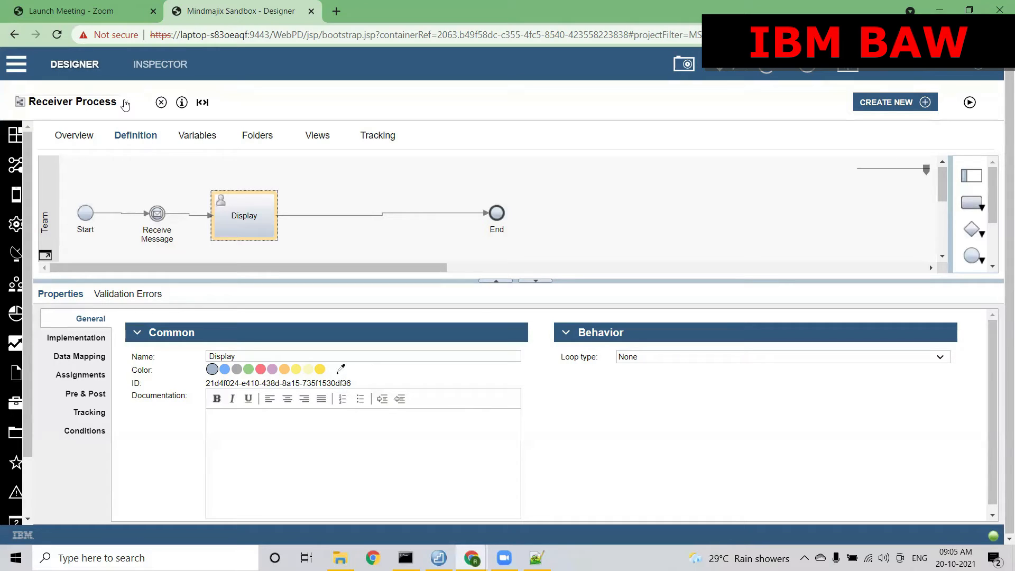
click(157, 213)
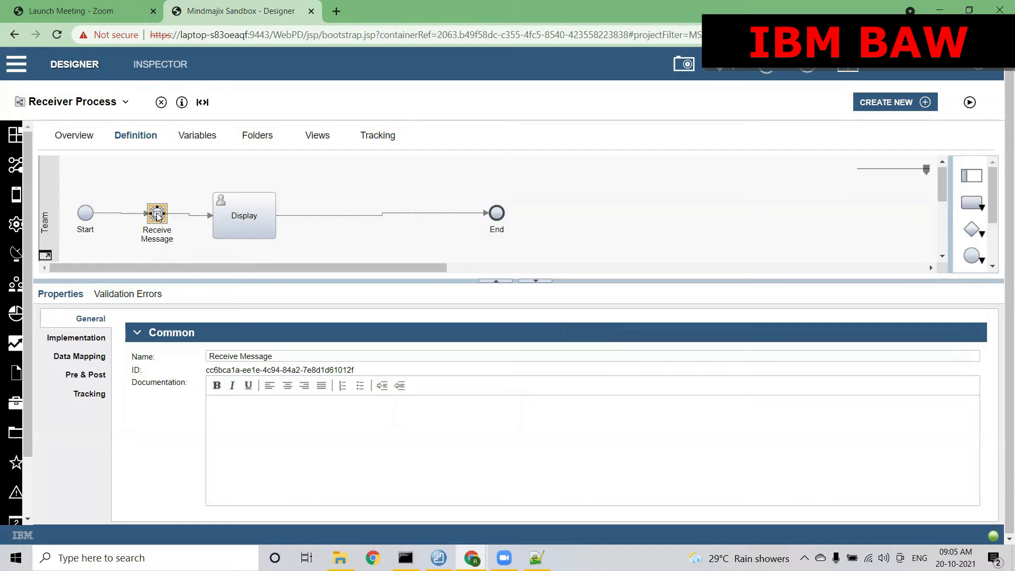
drag(158, 215, 238, 218)
click(237, 215)
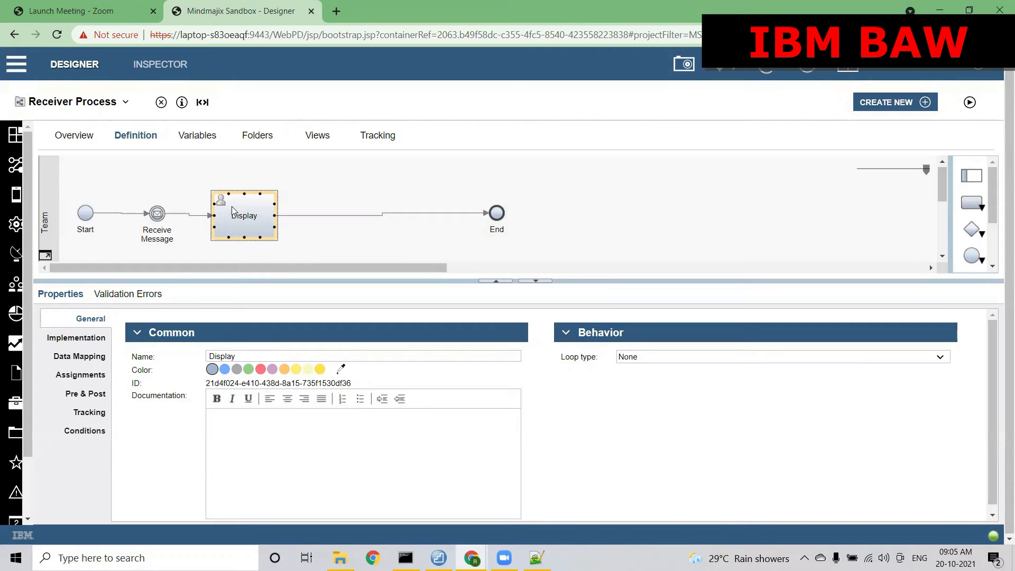
click(197, 136)
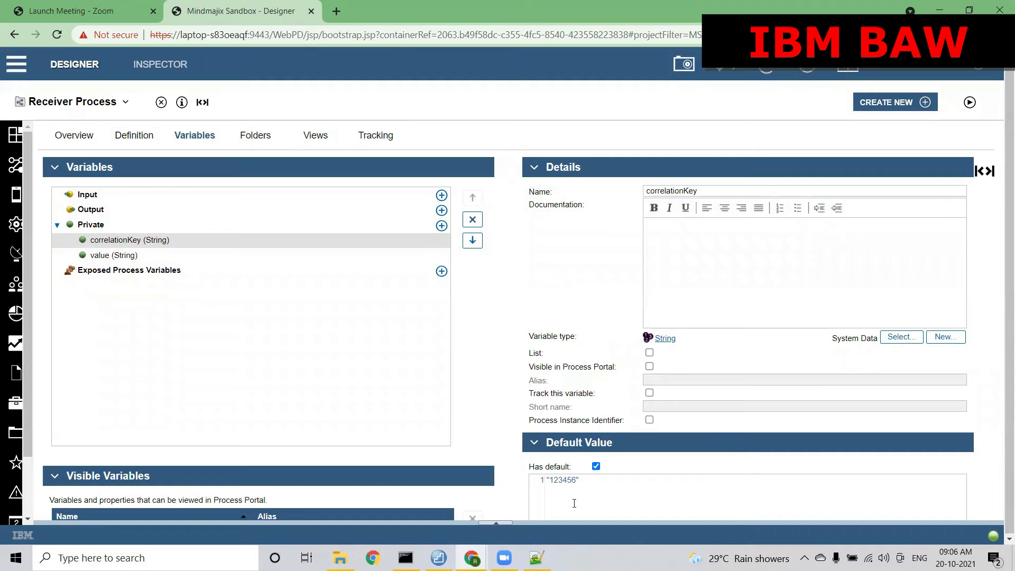
text(")
click(576, 479)
key(BackSpace)
text(7)
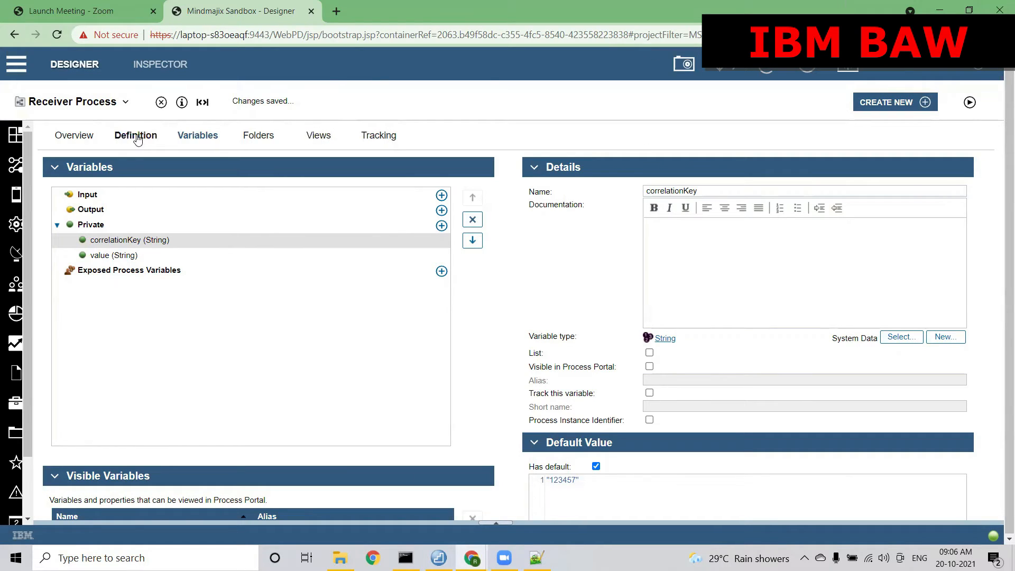
drag(578, 480, 548, 480)
click(582, 480)
Open the Sender Process variables and check the default value of its correlationKey variable.
click(125, 101)
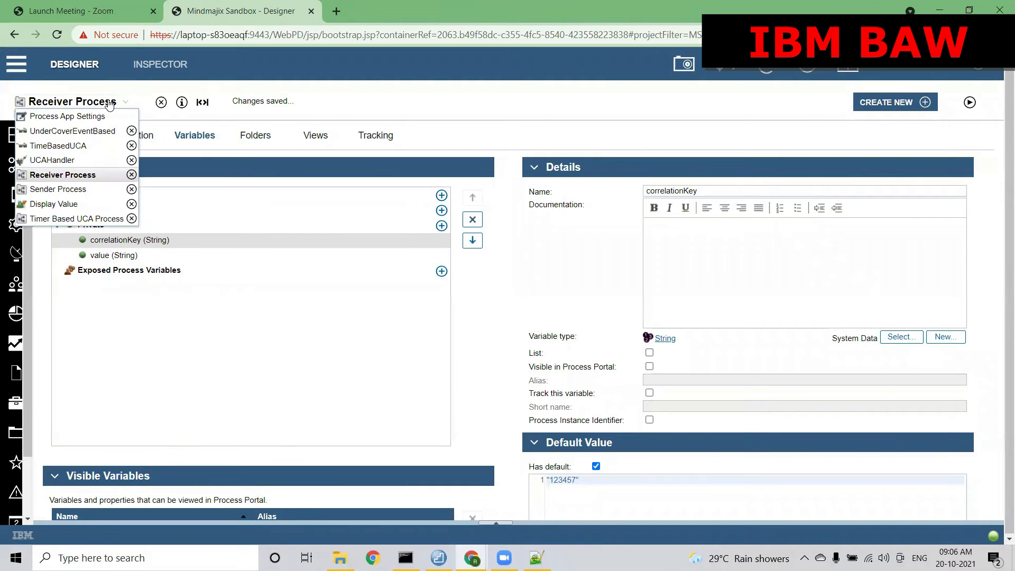
click(54, 189)
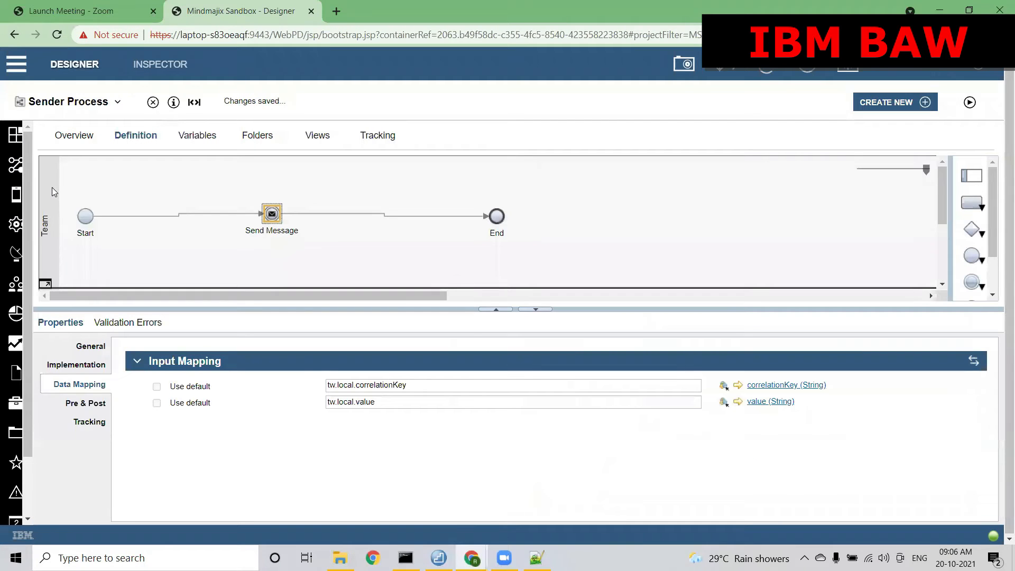
click(197, 135)
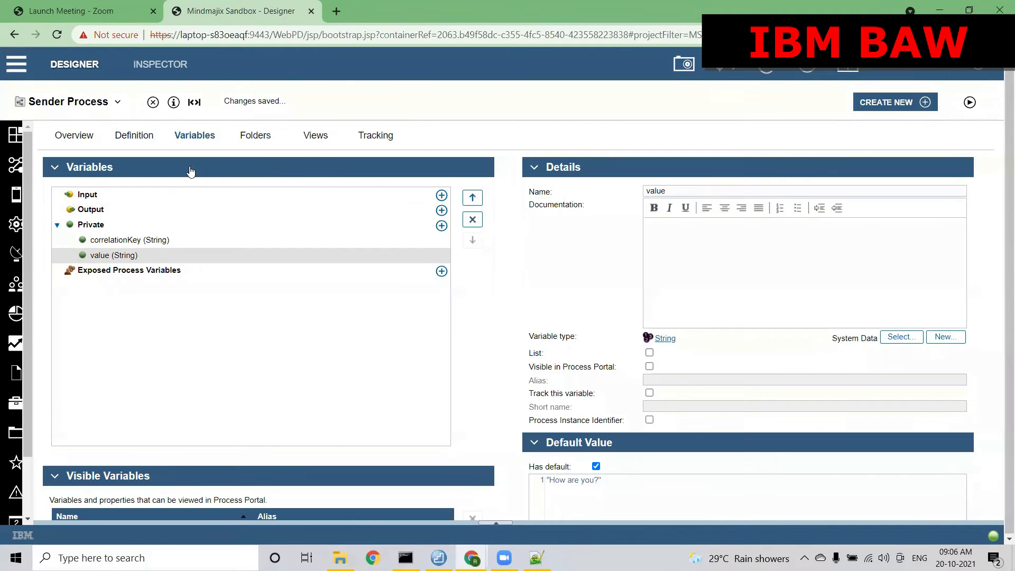
click(121, 240)
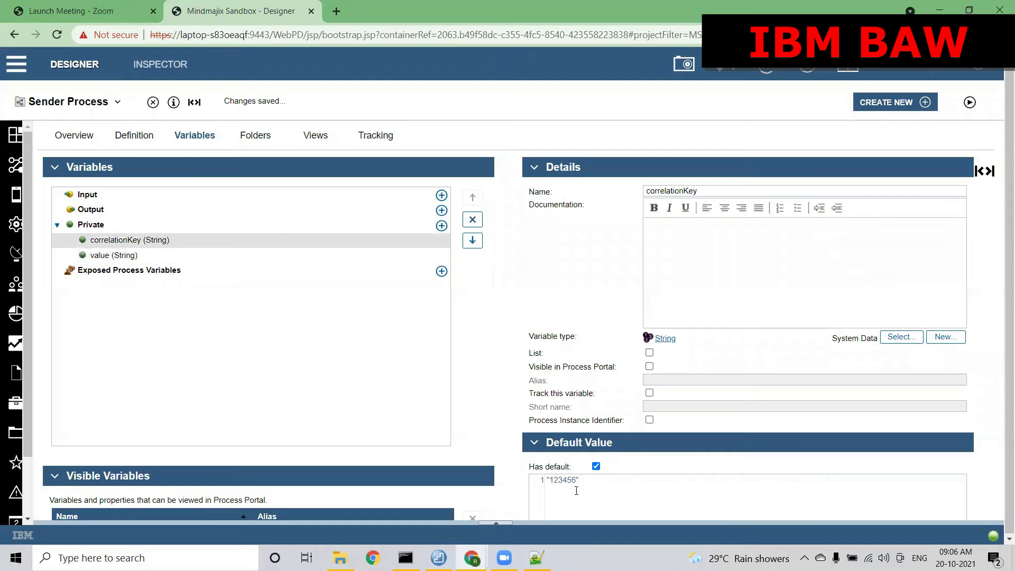
drag(580, 480, 547, 482)
Return to the Receiver Process, run it, and view the token's location in its process diagram.
click(117, 102)
click(59, 175)
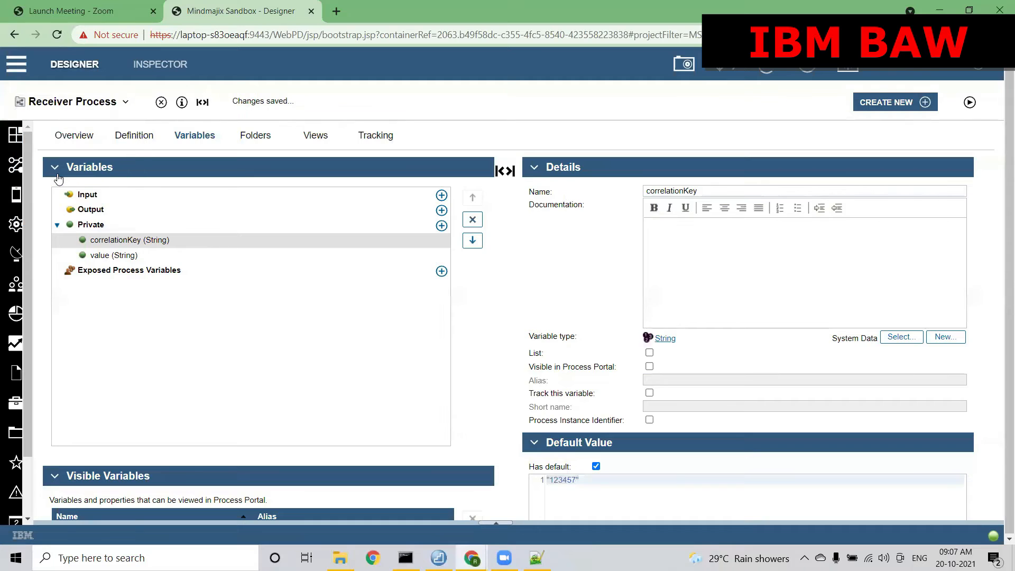
click(969, 103)
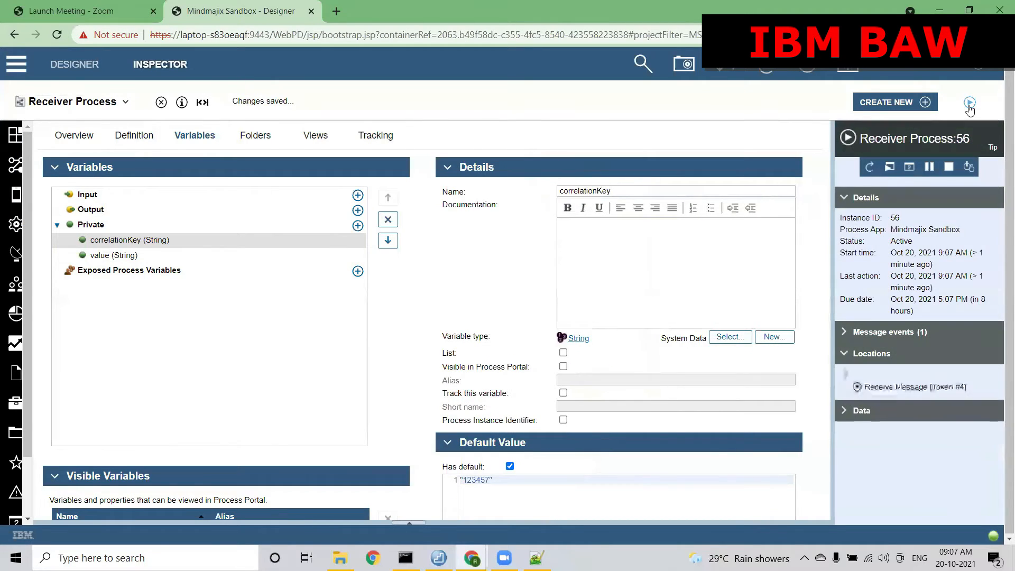
click(148, 137)
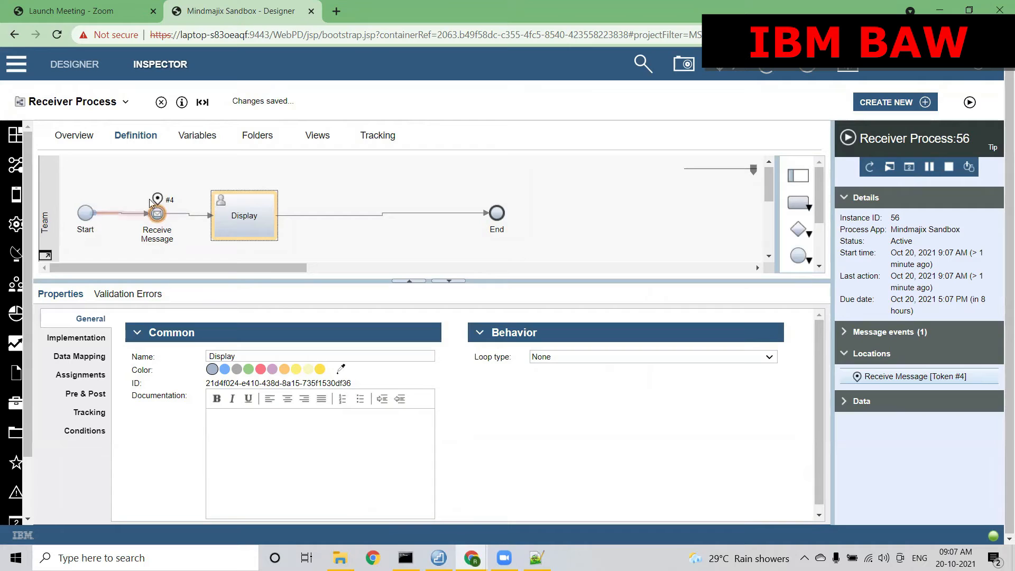
Run the Sender Process and inspect the status and data of its new instance.
click(93, 101)
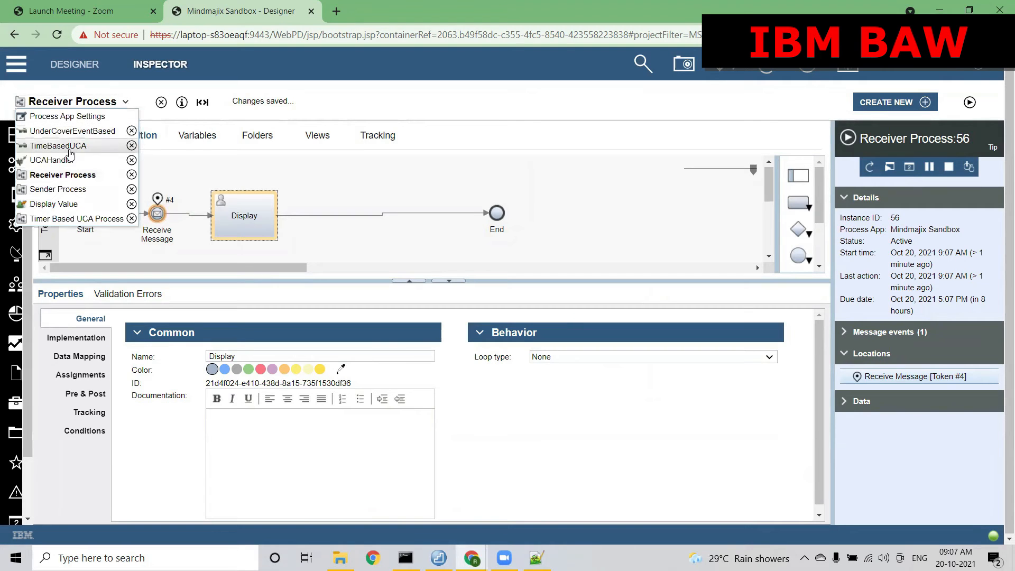
click(63, 189)
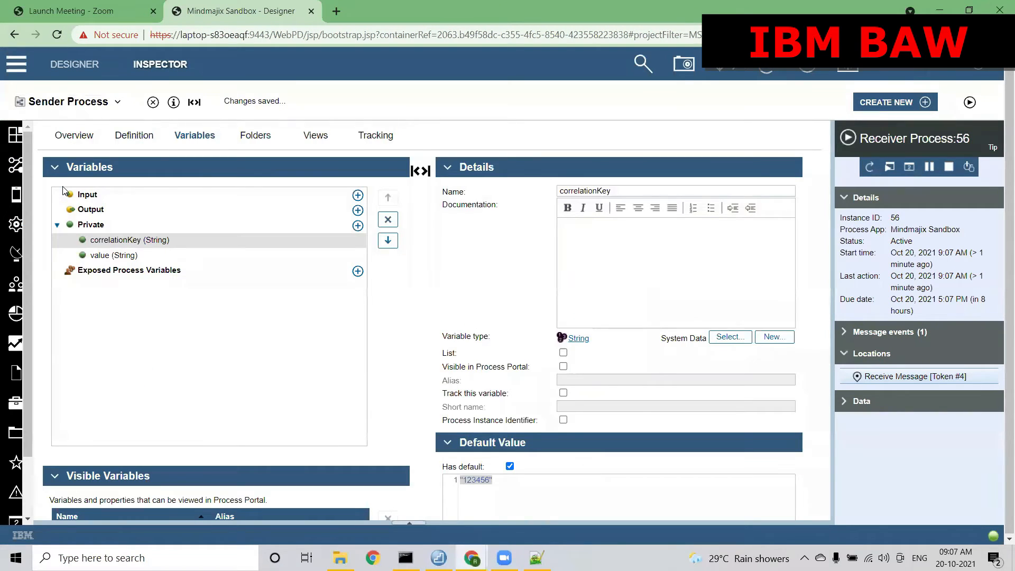
click(115, 138)
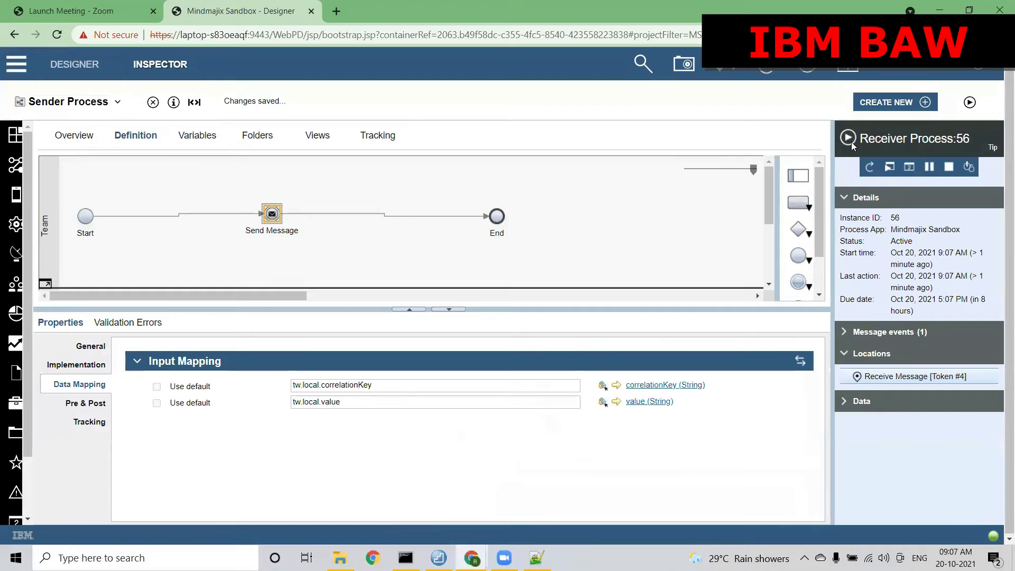
click(970, 102)
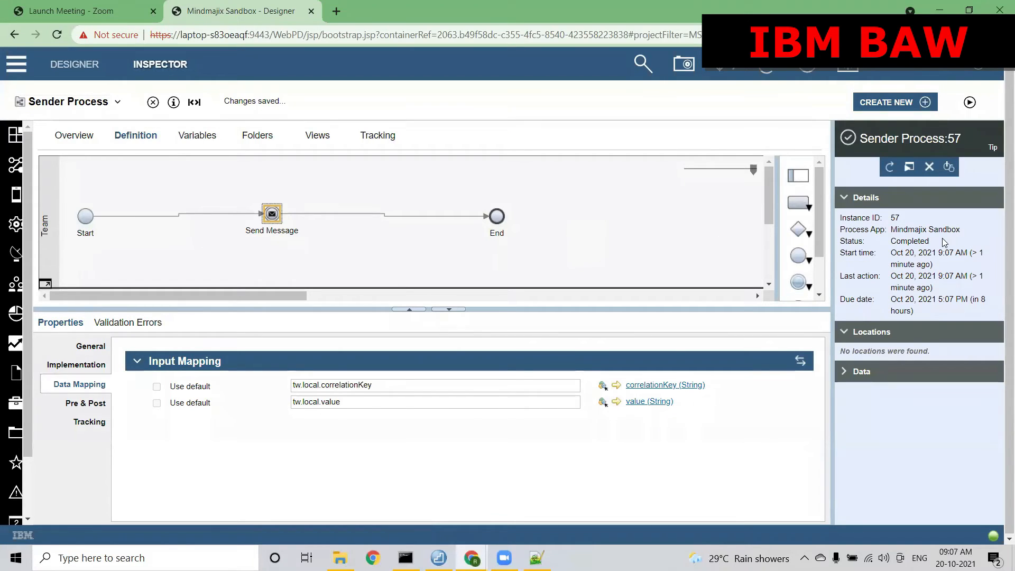
double_click(909, 240)
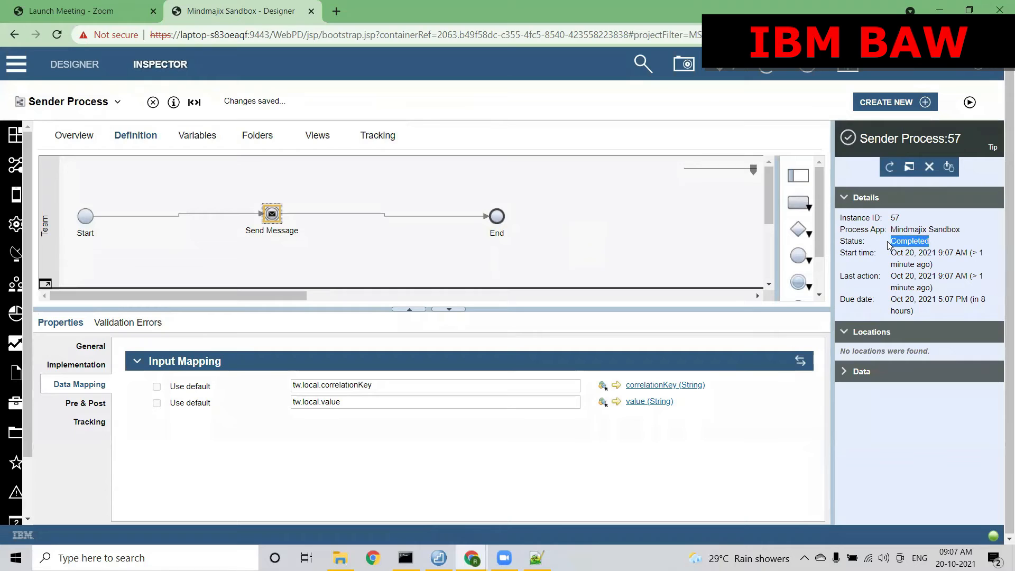
click(844, 372)
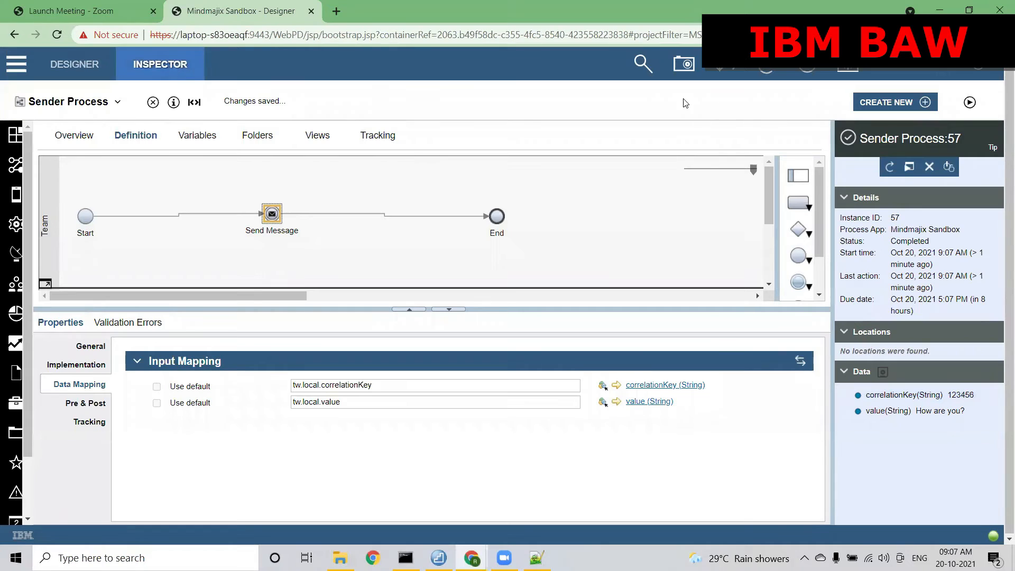
Search the process instances and select the newest Receiver Process instance to inspect its status.
click(641, 64)
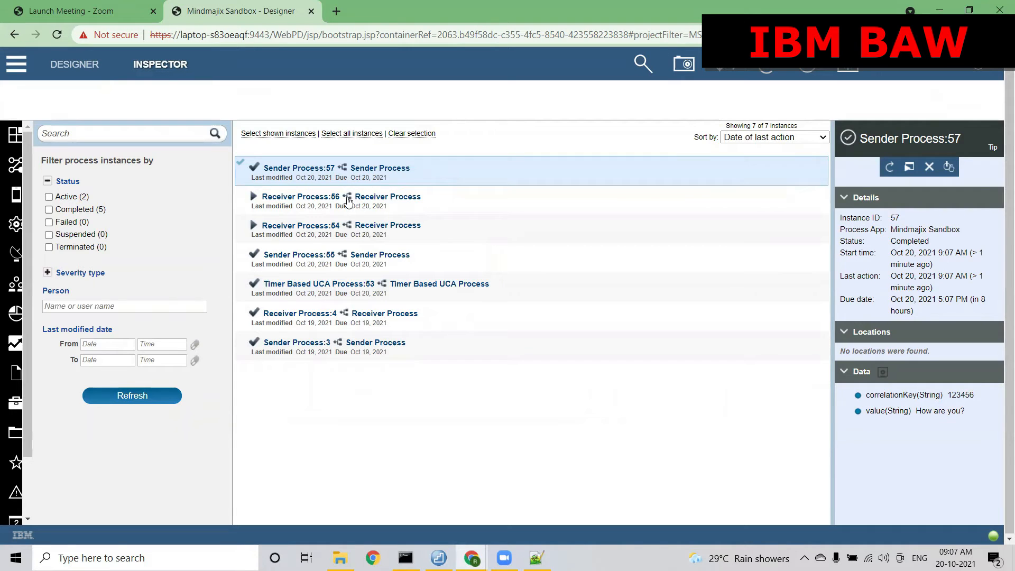
click(369, 196)
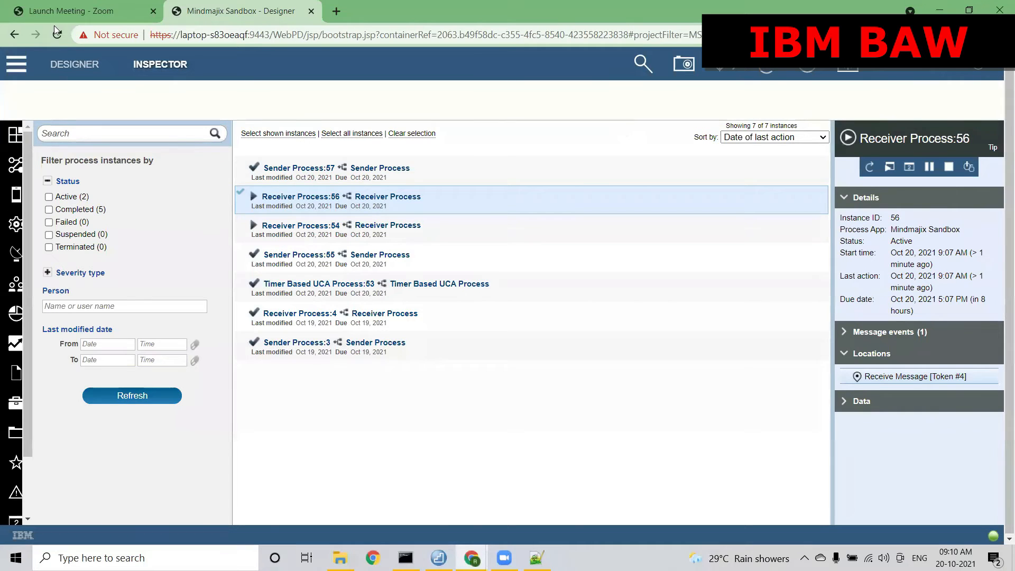
Return to the Designer and add a Script Task near the Start event in the Receiver Process diagram.
click(67, 70)
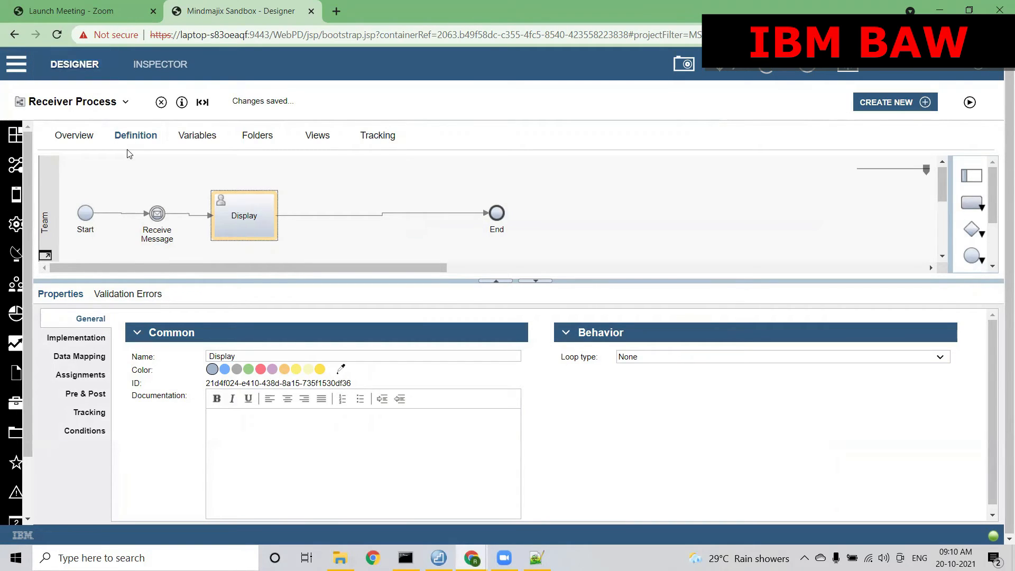
click(204, 136)
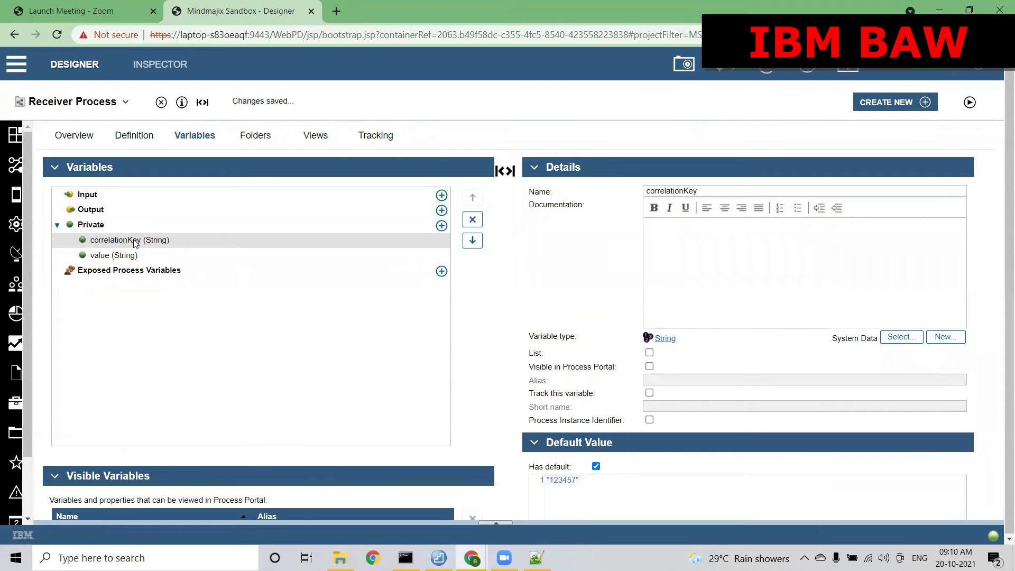
click(140, 137)
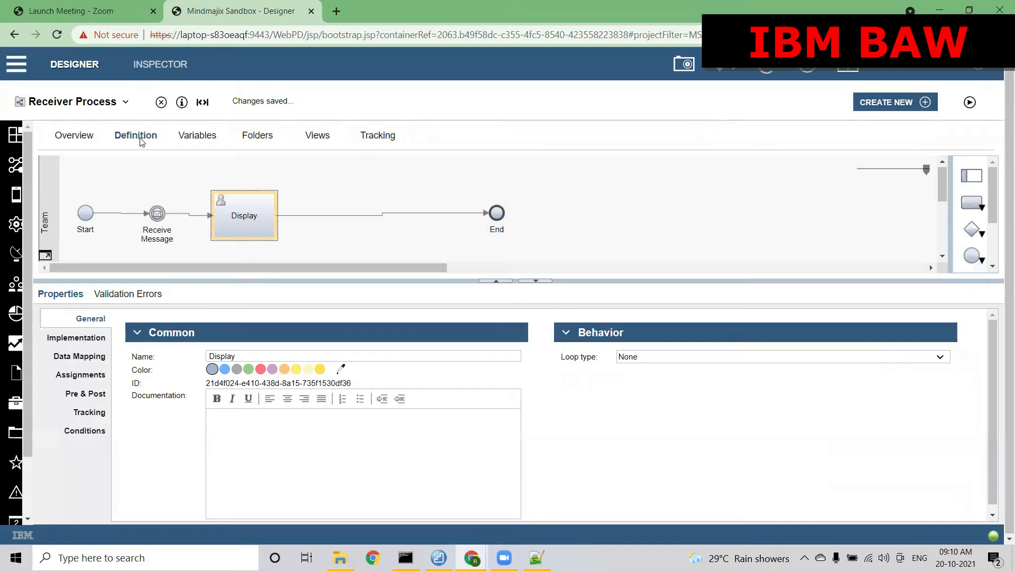
click(157, 211)
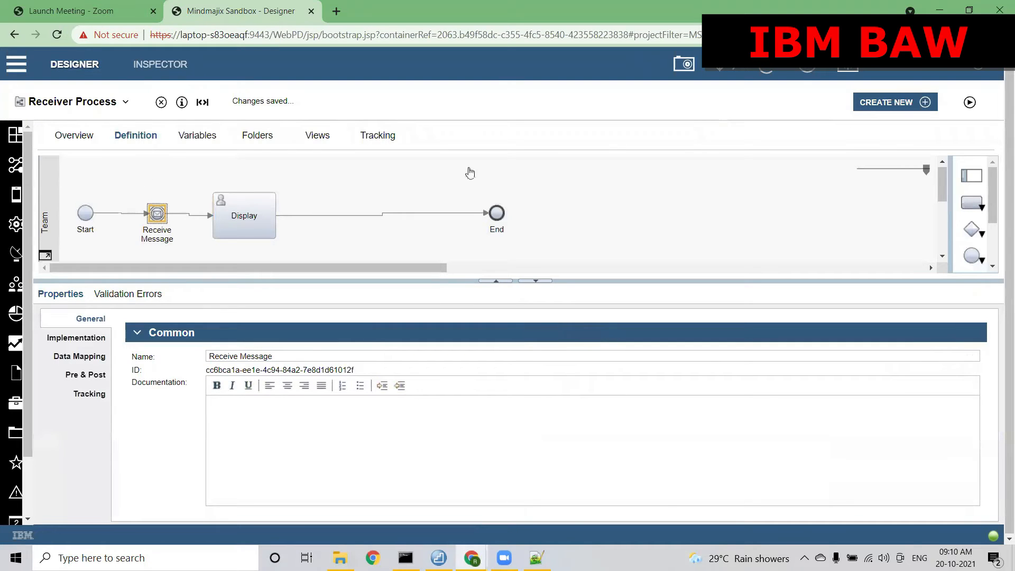
click(979, 208)
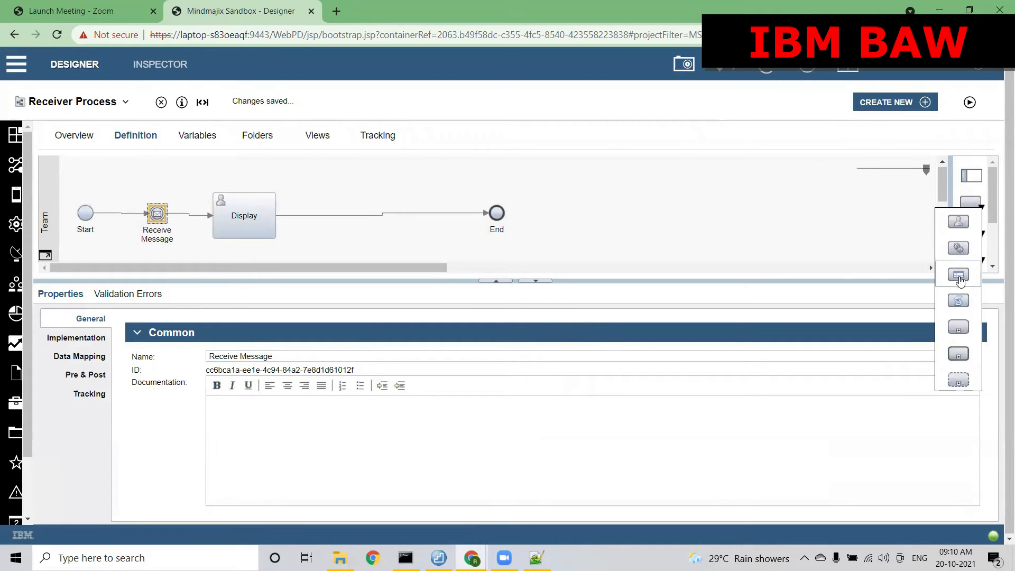
drag(958, 301, 122, 190)
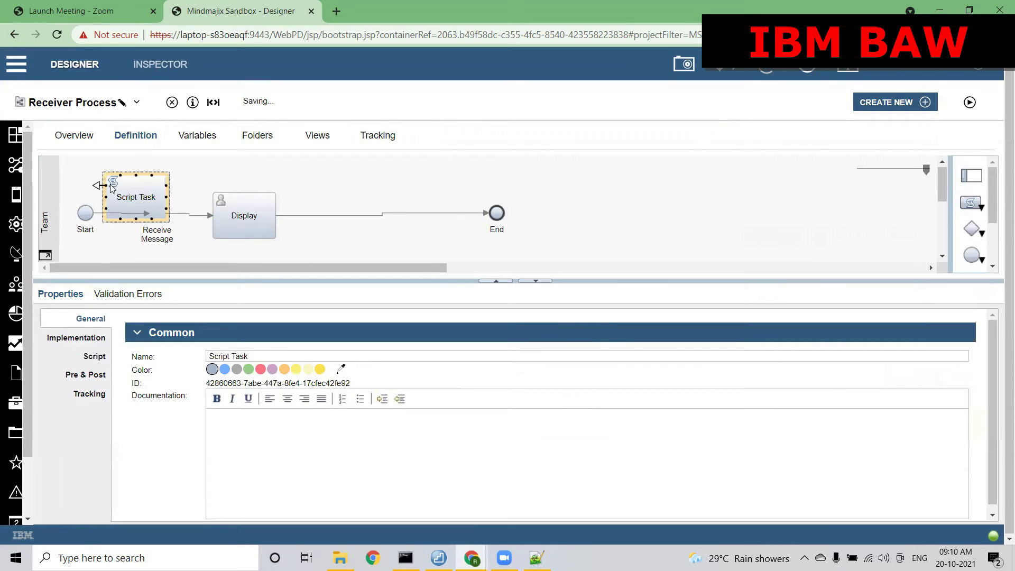
Shift the Receive Message event, Display task and End event away from Start to make room for the Script Task.
click(227, 217)
click(498, 214)
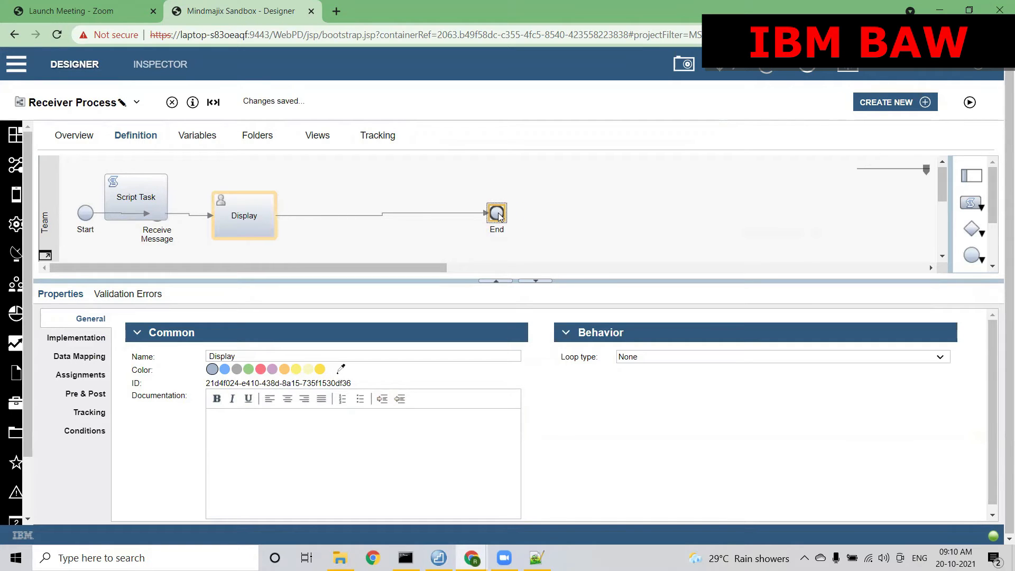
click(166, 238)
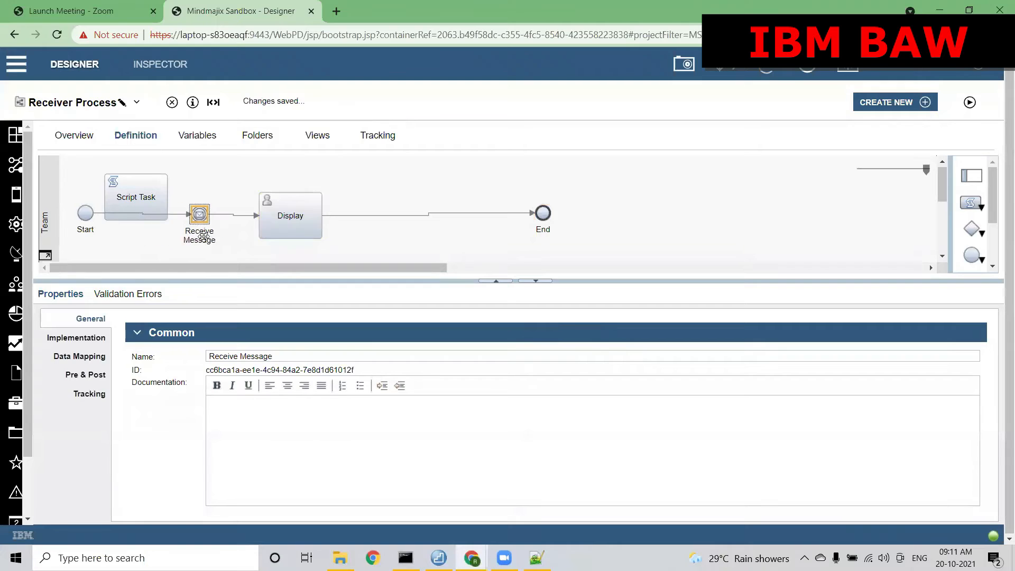
Reroute the flow from Start to Receive Message through the Script Task, aligning the task between the two events.
click(180, 212)
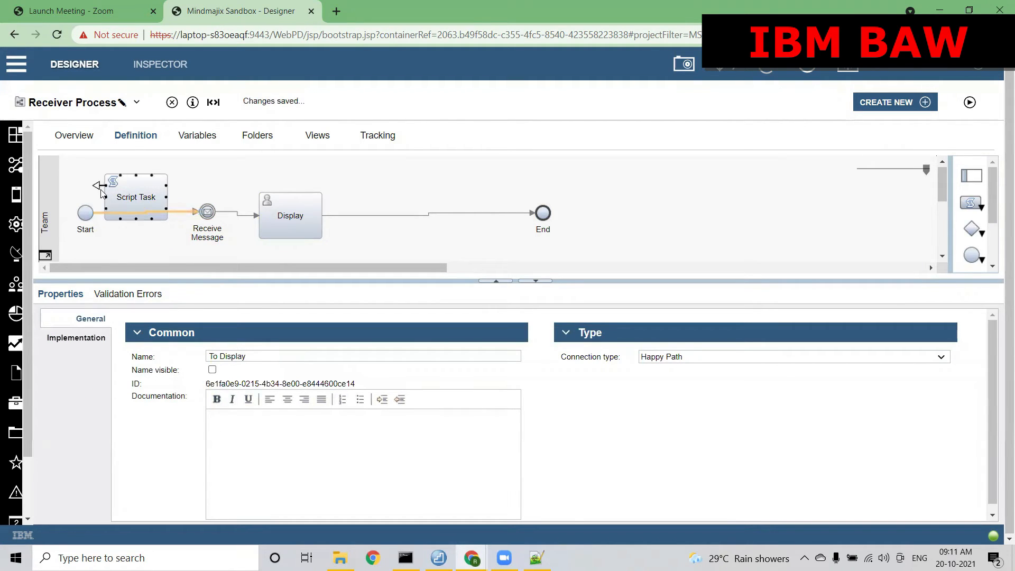
key(Delete)
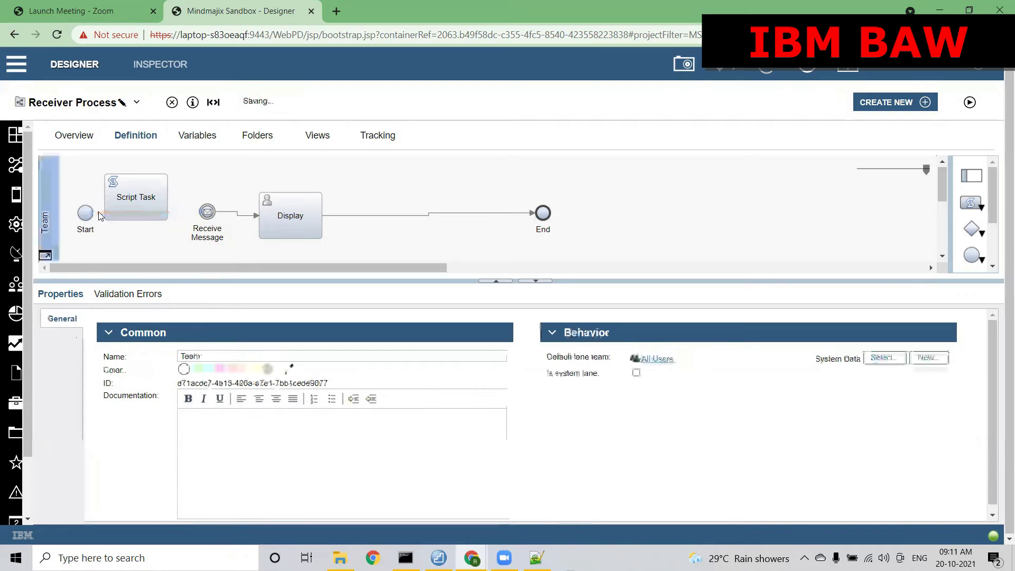
click(122, 203)
key(Down)
key(Down)
key(Right)
key(Right)
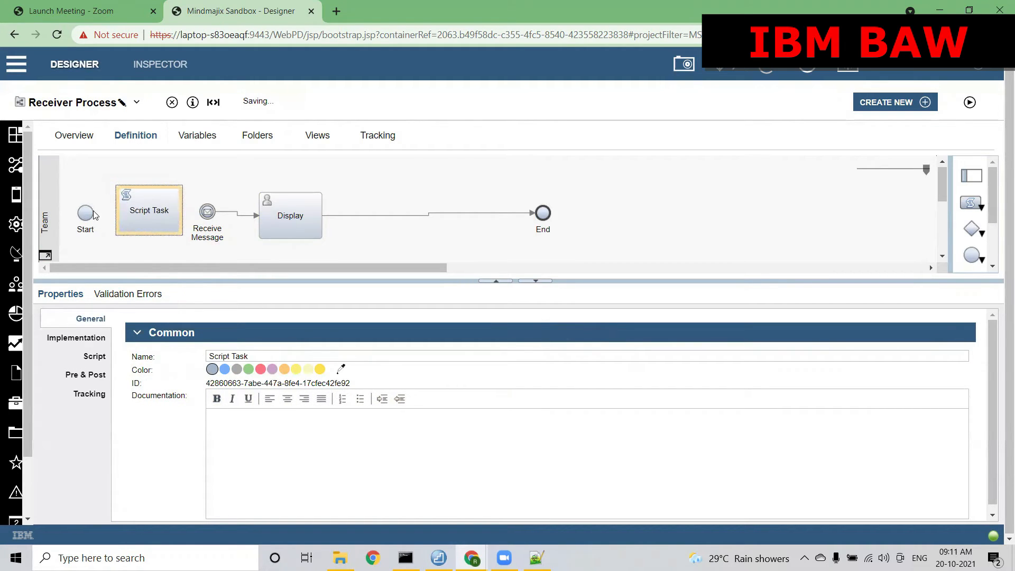
drag(92, 212, 123, 210)
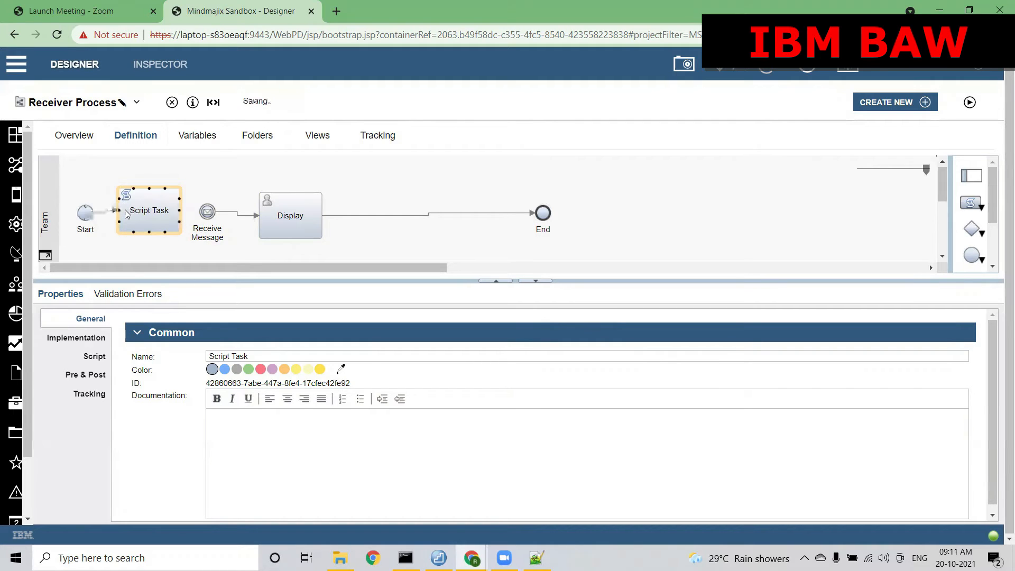
drag(185, 210, 207, 211)
Rename the Script Task to "Trigger Sender Process".
double_click(150, 214)
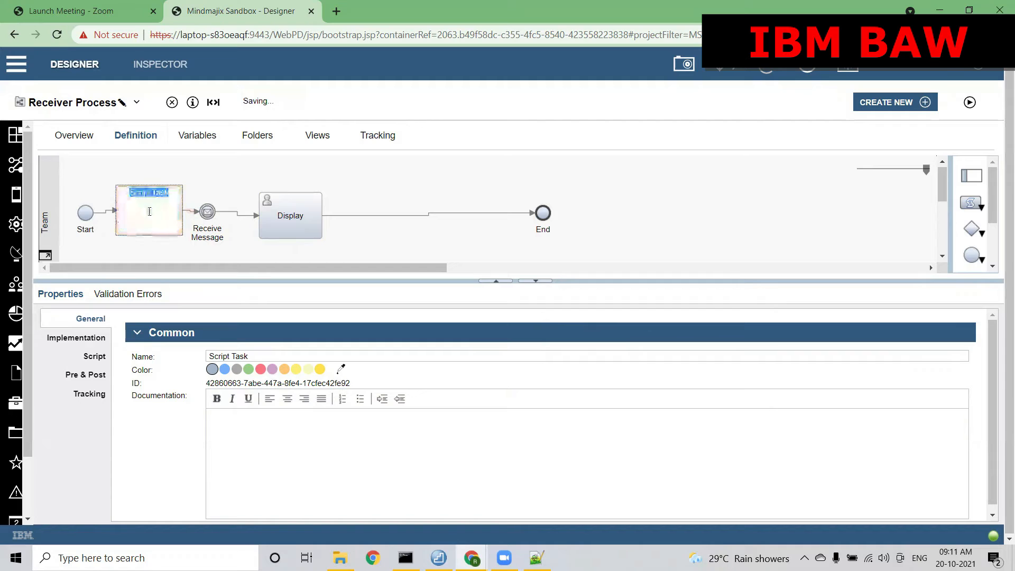
click(249, 356)
key(ctrl+a)
text(Trigger Proce)
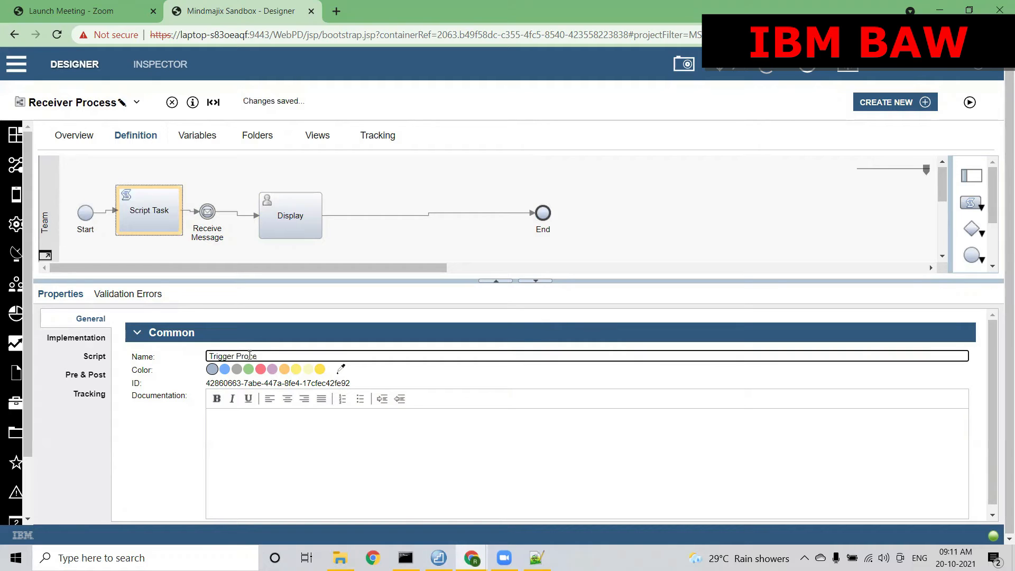
key(BackSpace)
key(BackSpace)
key(BackSpace)
text(Sender)
text(Prices)
Declare a map in the Trigger Sender Process task's script with "var input = new tw.object.Map();".
click(97, 363)
click(232, 405)
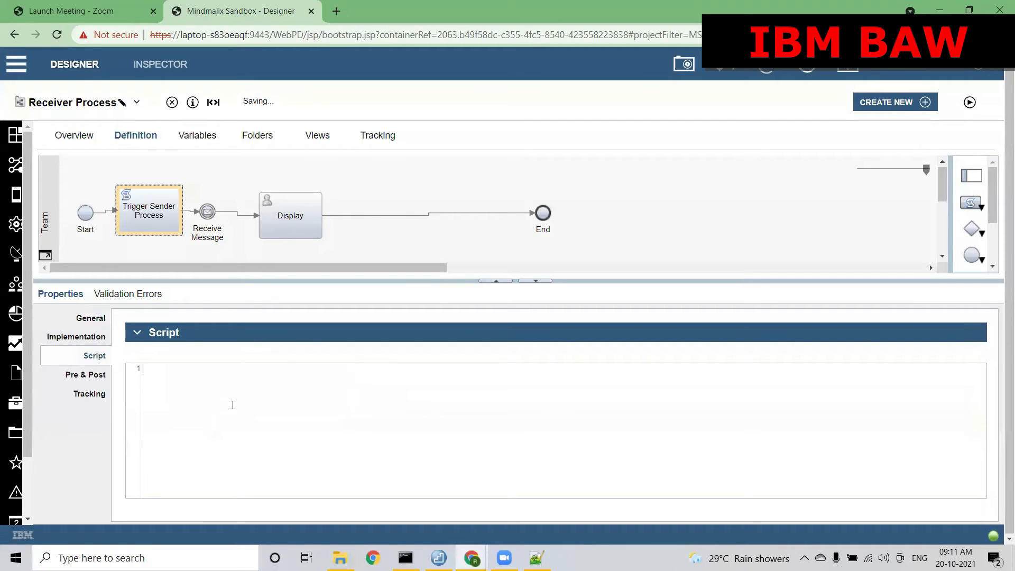
text(var)
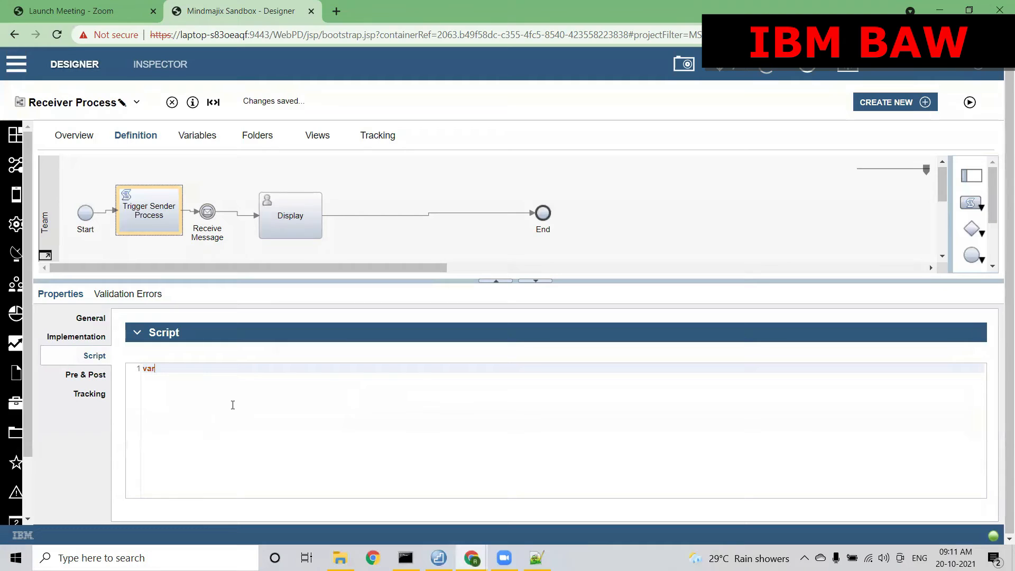
text( input = new tw.object.ma)
key(BackSpace)
key(BackSpace)
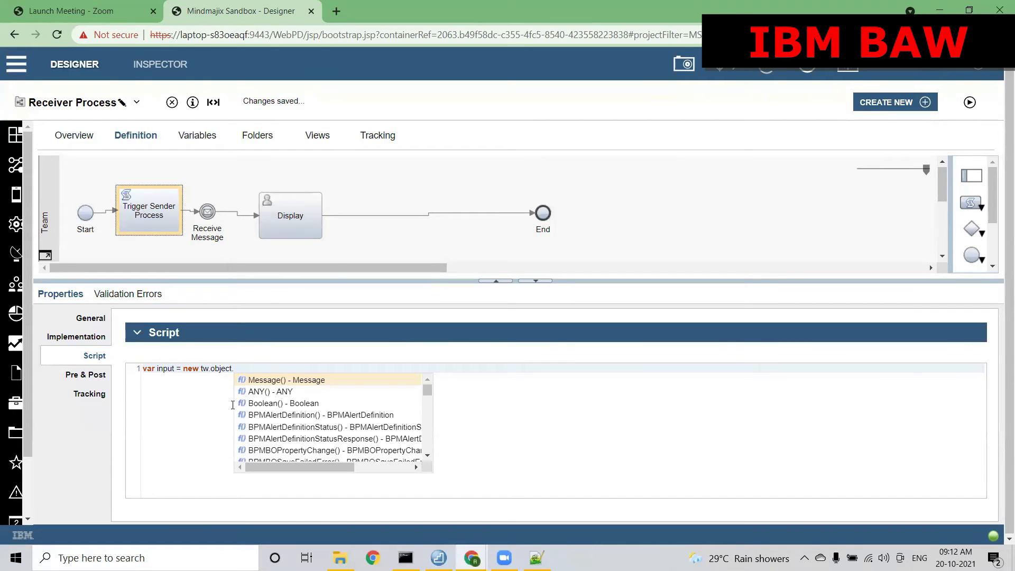
text(M)
key(Down)
key(Return)
text(;)
key(Return)
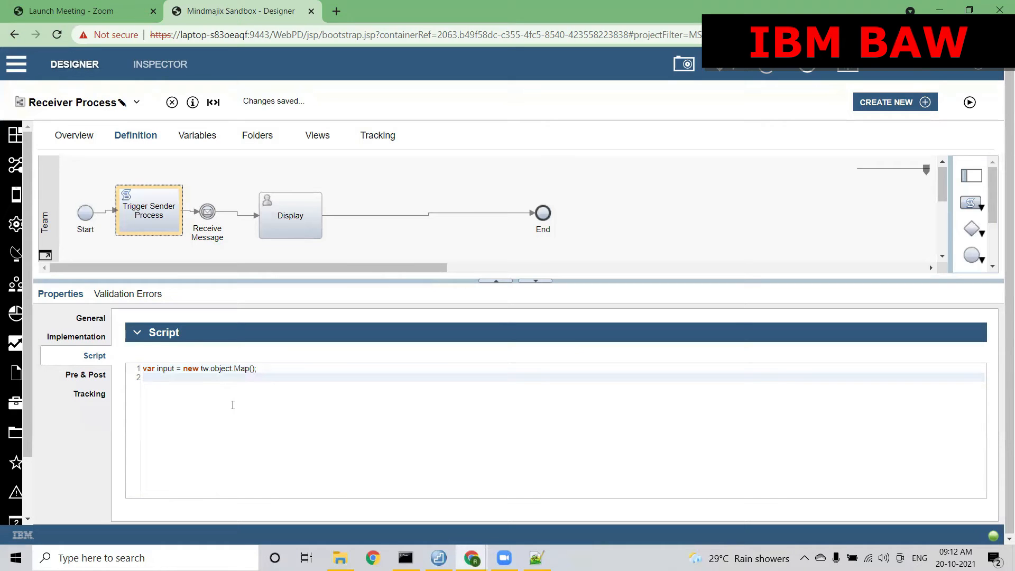
Begin an input.put() call with an opening quotation mark on the script's second line.
text(input.put())
key(Left)
text(")
Copy the name of the private variable correlationKey from the Sender Process variables.
click(198, 135)
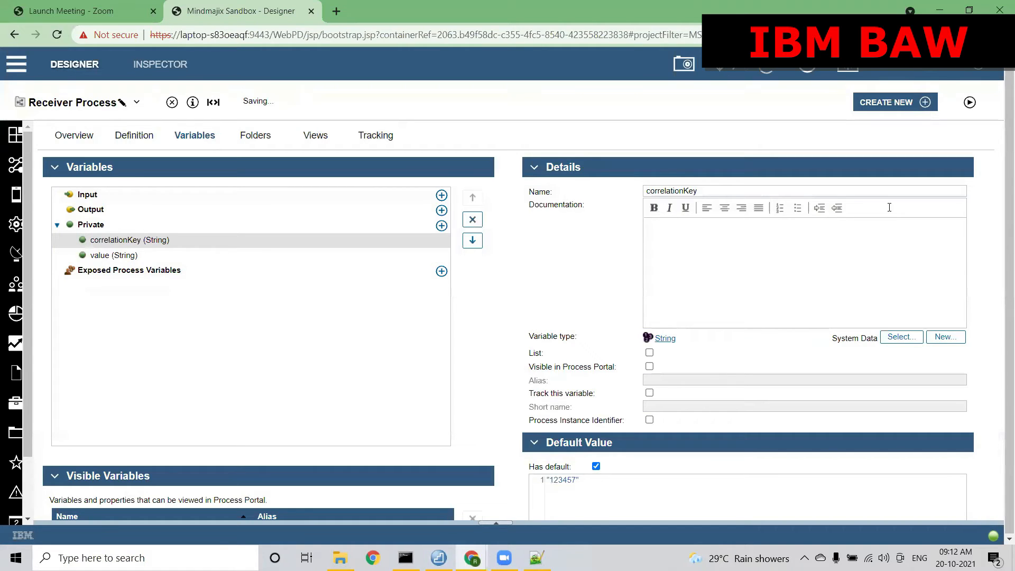
click(122, 103)
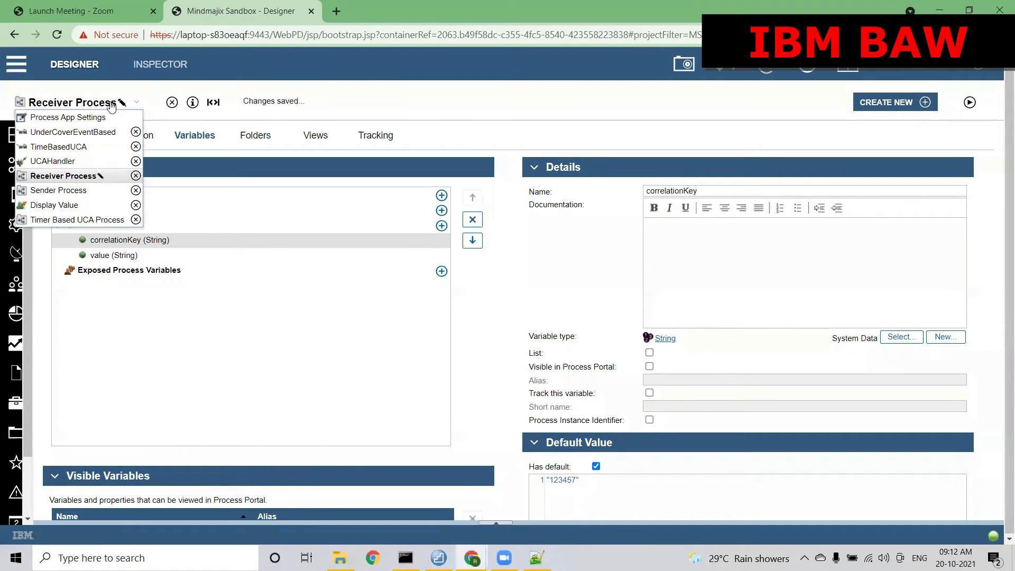
click(59, 191)
click(198, 136)
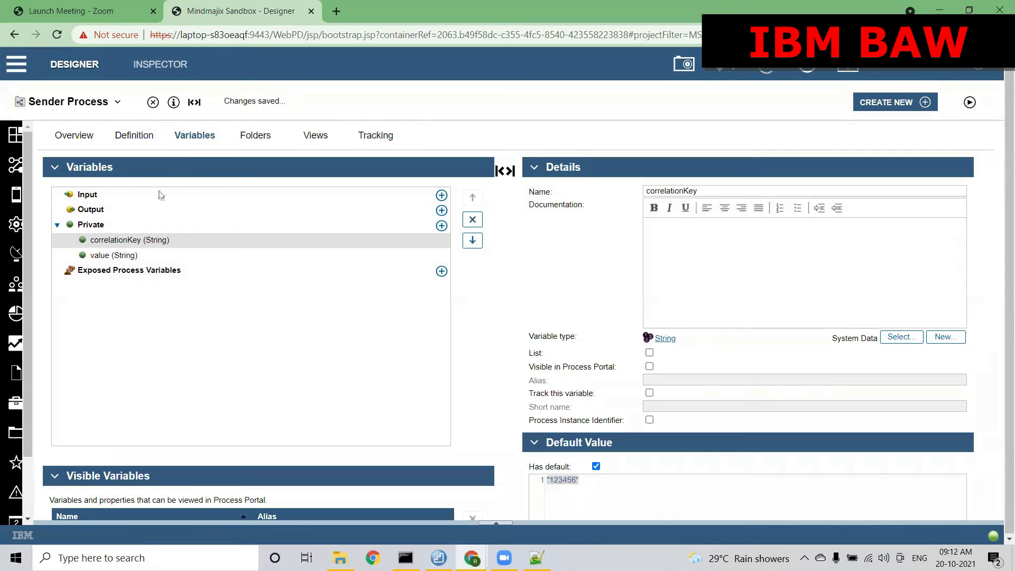
click(662, 190)
double_click(662, 190)
key(ctrl+c)
Return to the Receiver Process script and paste correlationKey as the quoted key in the input.put() call.
click(106, 103)
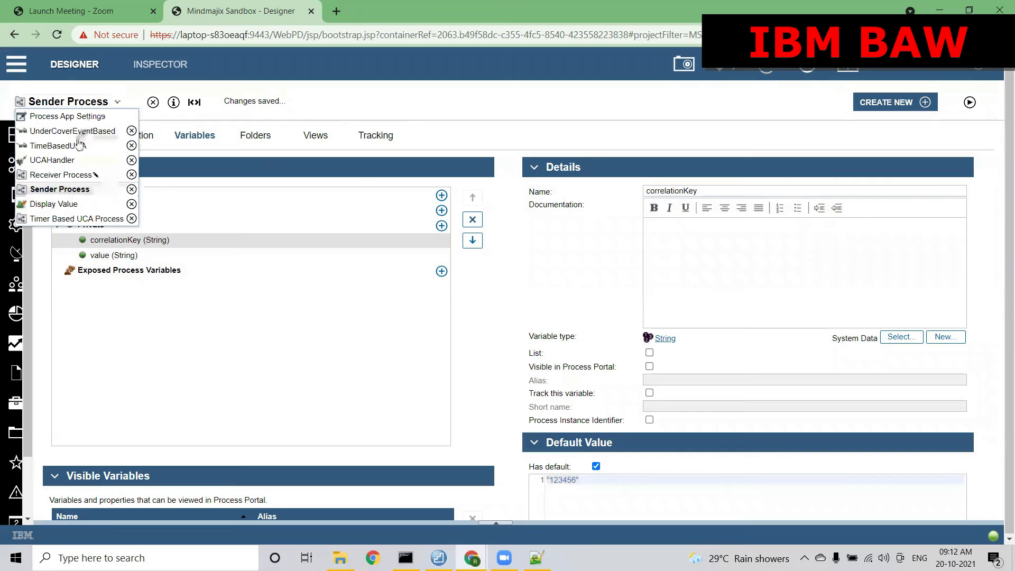
click(61, 175)
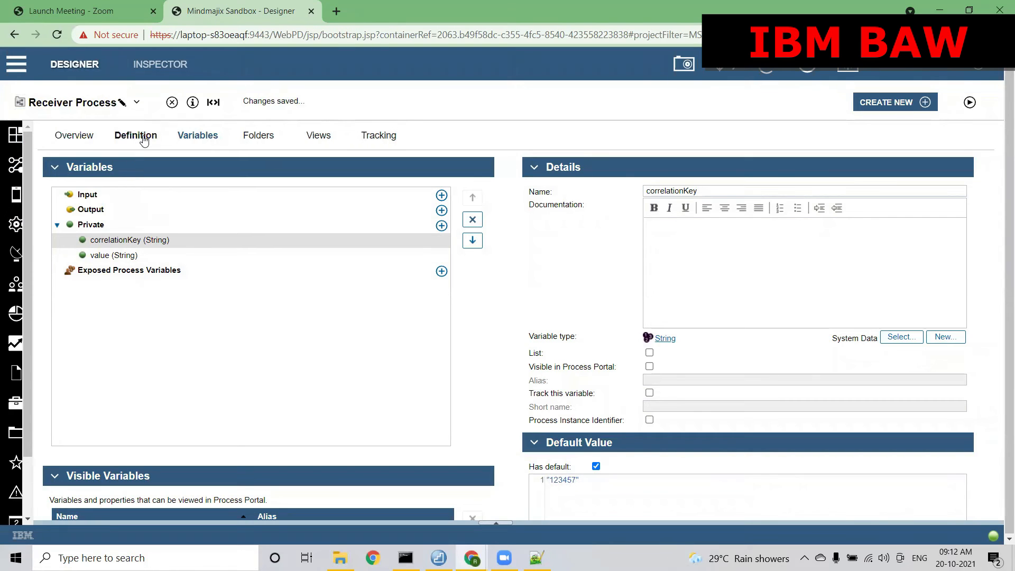
click(143, 139)
click(179, 377)
key(ctrl+v)
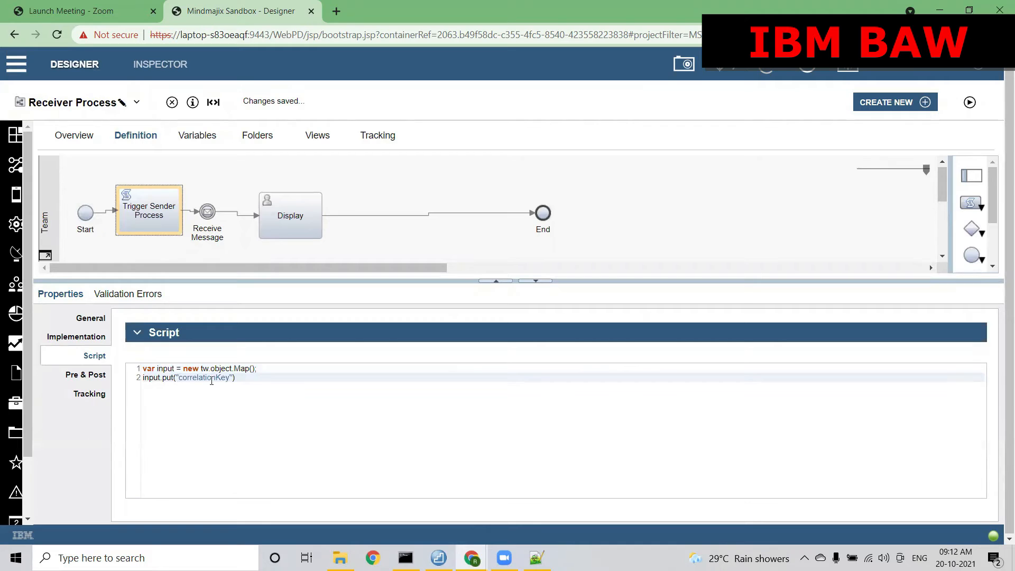
Pass tw.local.correlationKey as the second argument of input.put(), end the statement with a semicolon and start a new line.
text(,tw.)
key(ctrl+space)
key(Return)
text(.)
key(ctrl+space)
key(Return)
key(End)
text(;)
key(Return)
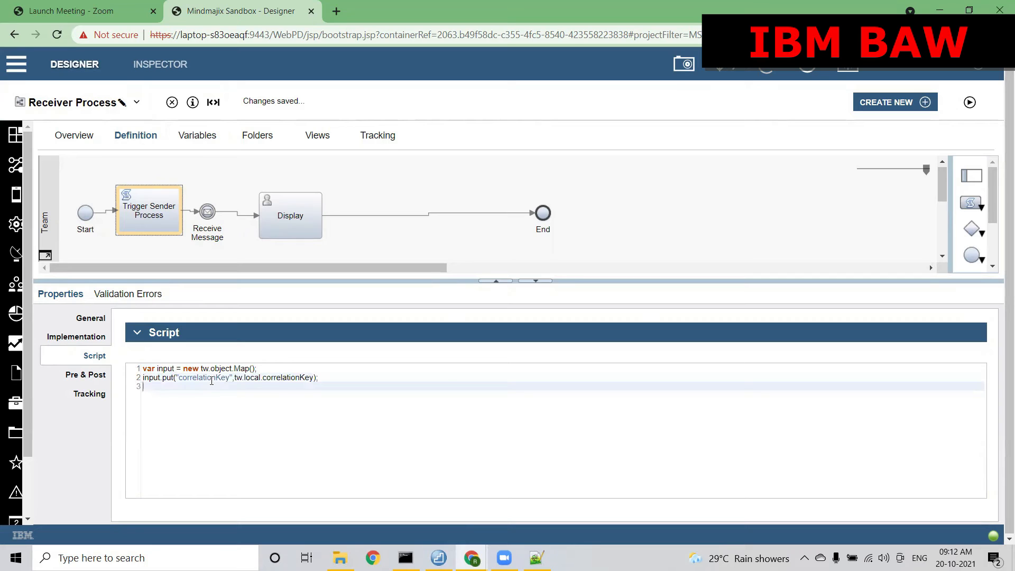
Add a tw.system.startProcessByName call with its argument placeholders on the script's third line.
text(tw.sys)
key(Return)
text(.st)
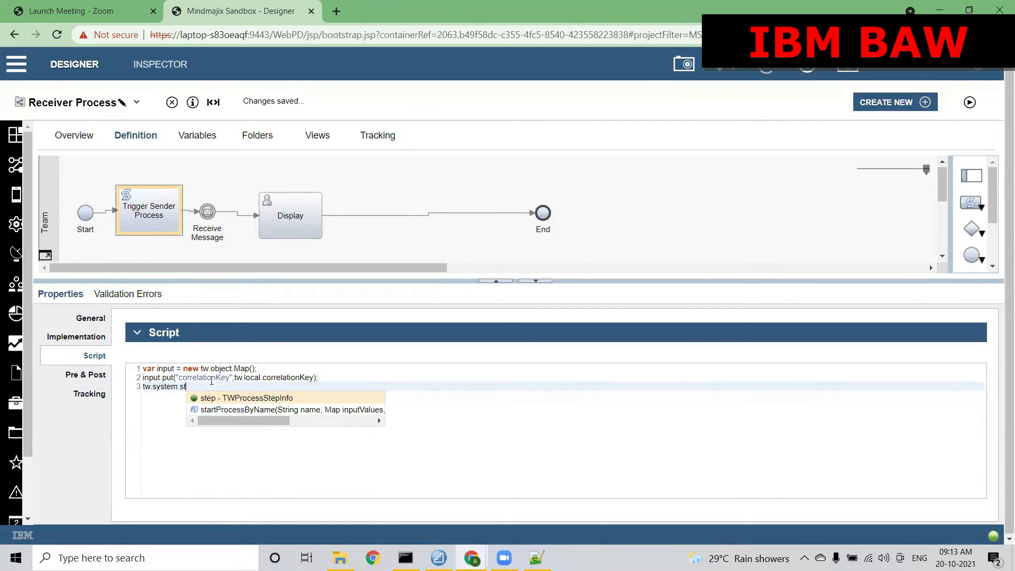
key(Down)
key(Return)
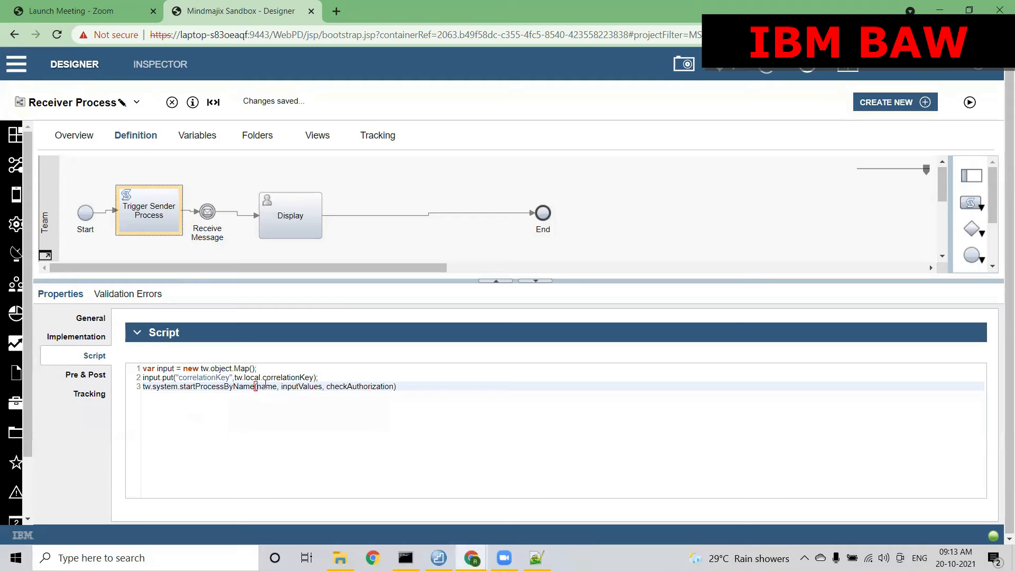
Replace the name placeholder in the startProcessByName call with "Sender Process".
click(136, 102)
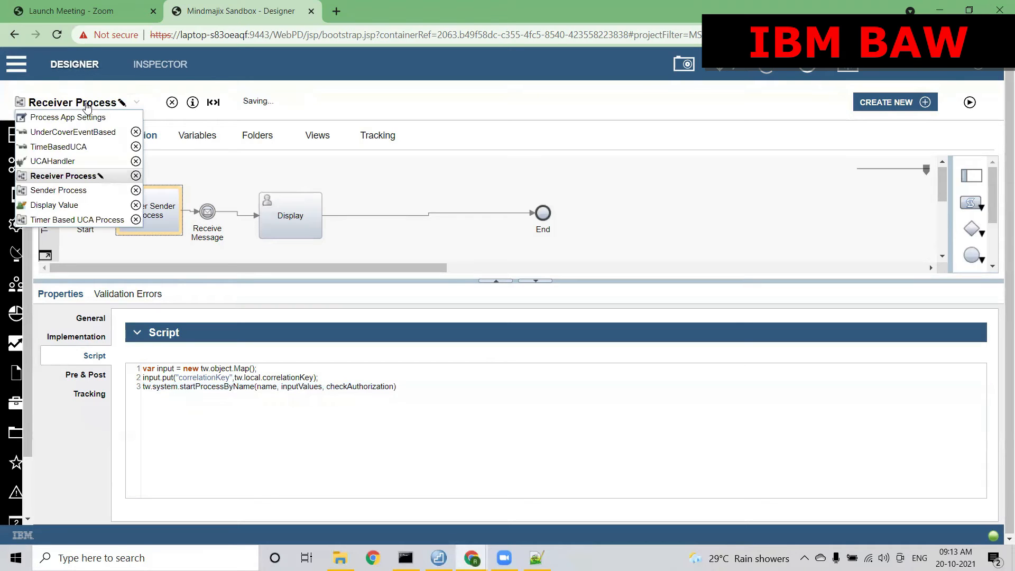
click(272, 389)
double_click(267, 387)
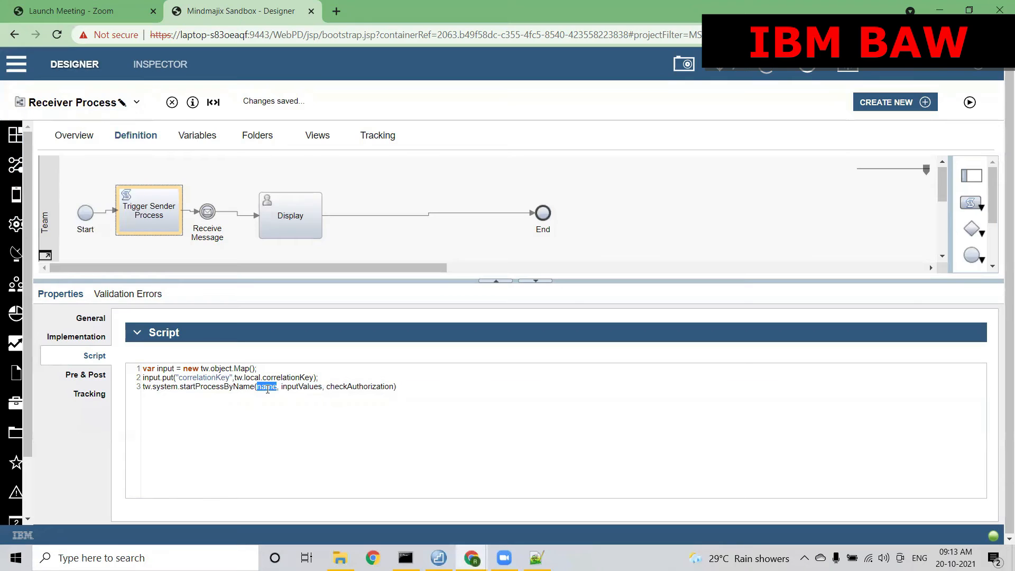
text(")
text(Sende)
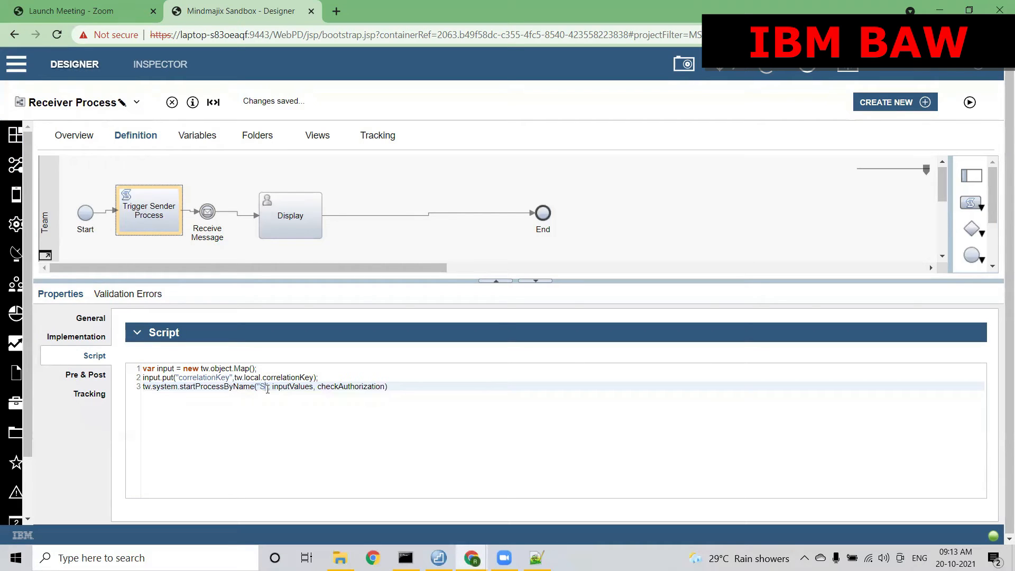
text(r Process)
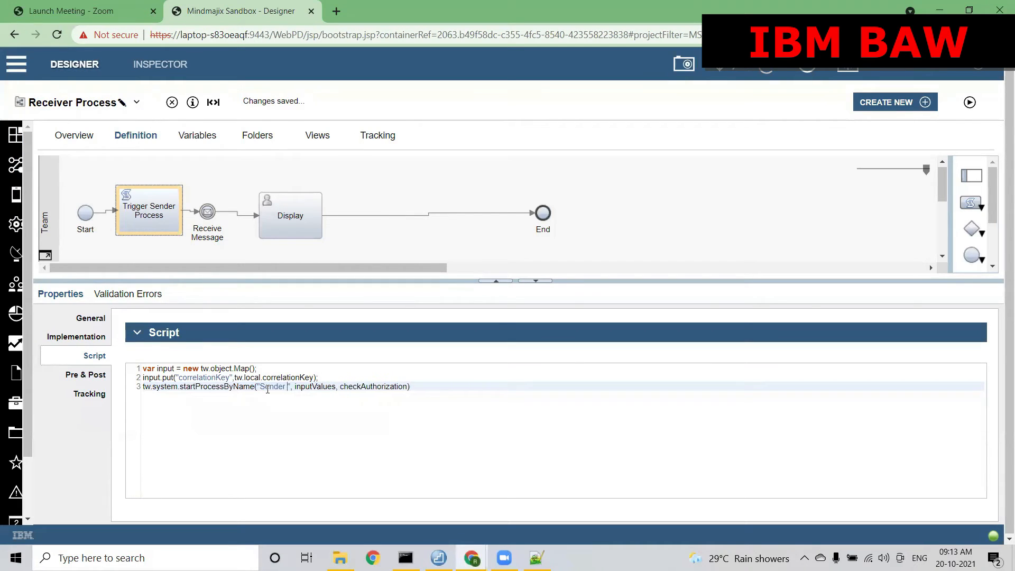
Replace the inputValues placeholder with input, remove the checkAuthorization argument and end the statement with a semicolon.
double_click(341, 388)
text(in)
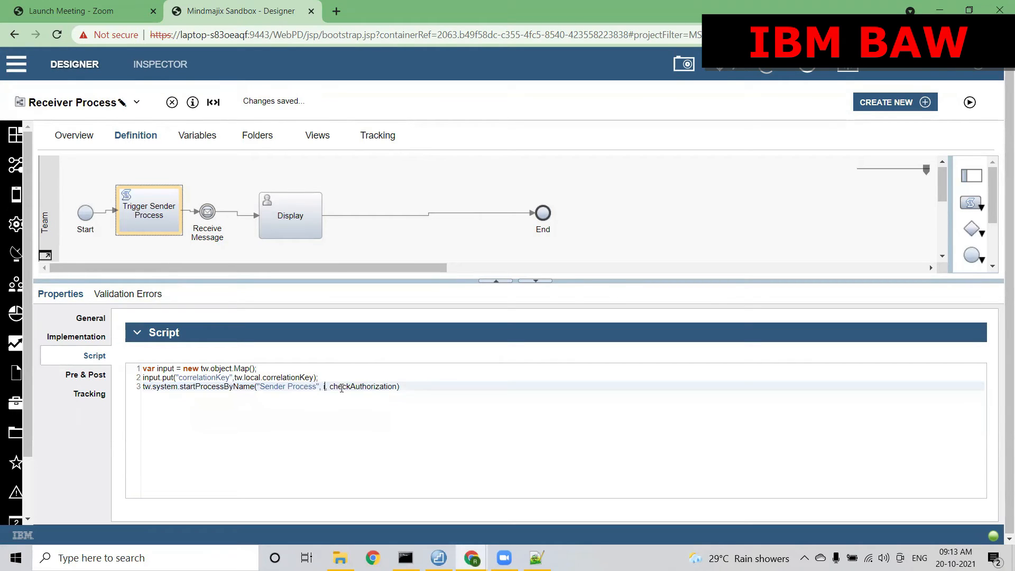
text(put)
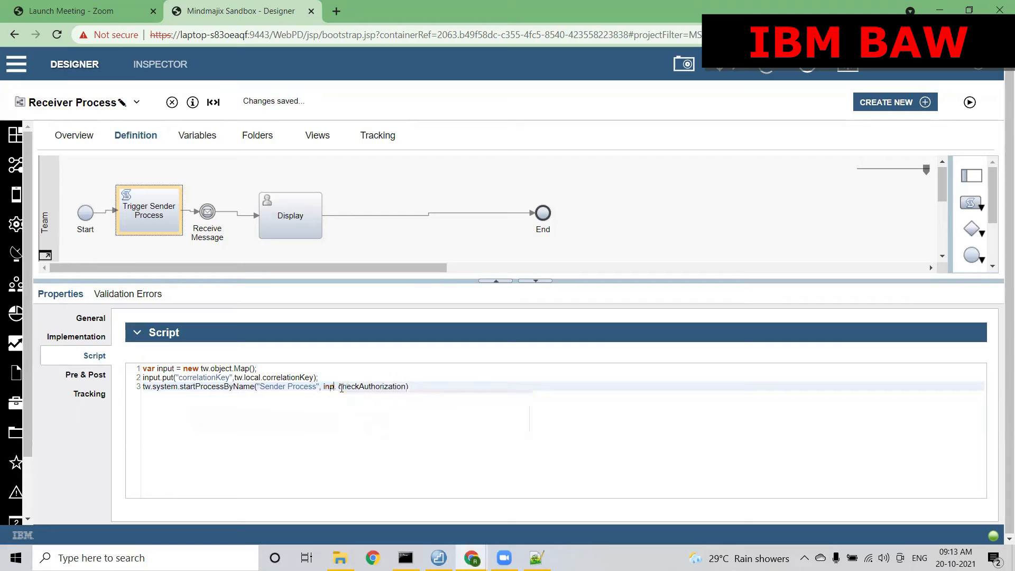
double_click(365, 388)
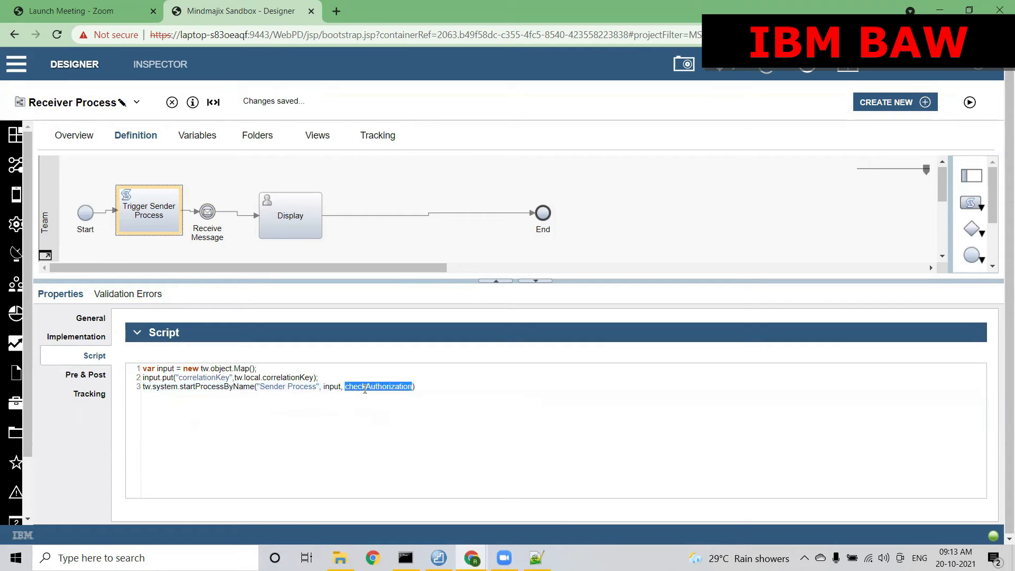
key(BackSpace)
key(BackSpace)
key(BackSpace)
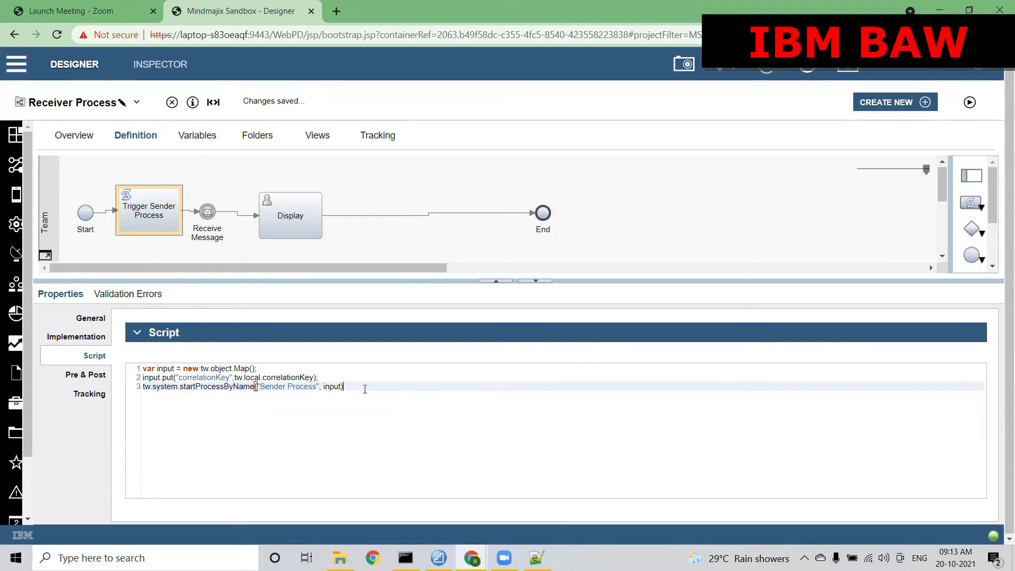
text(;)
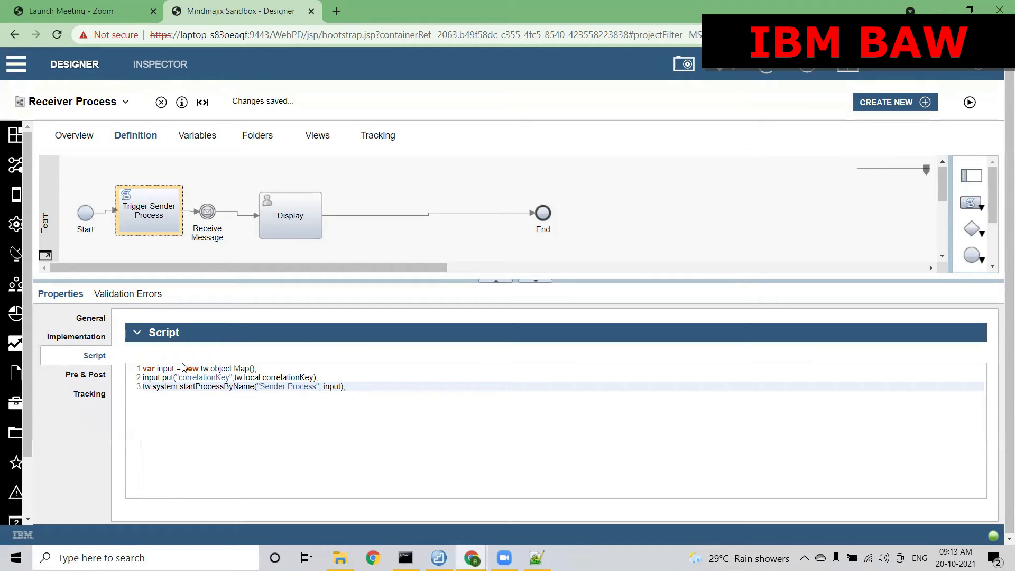
Review the script's map declaration, the correlationKey entry and the arguments of the startProcessByName call.
double_click(164, 369)
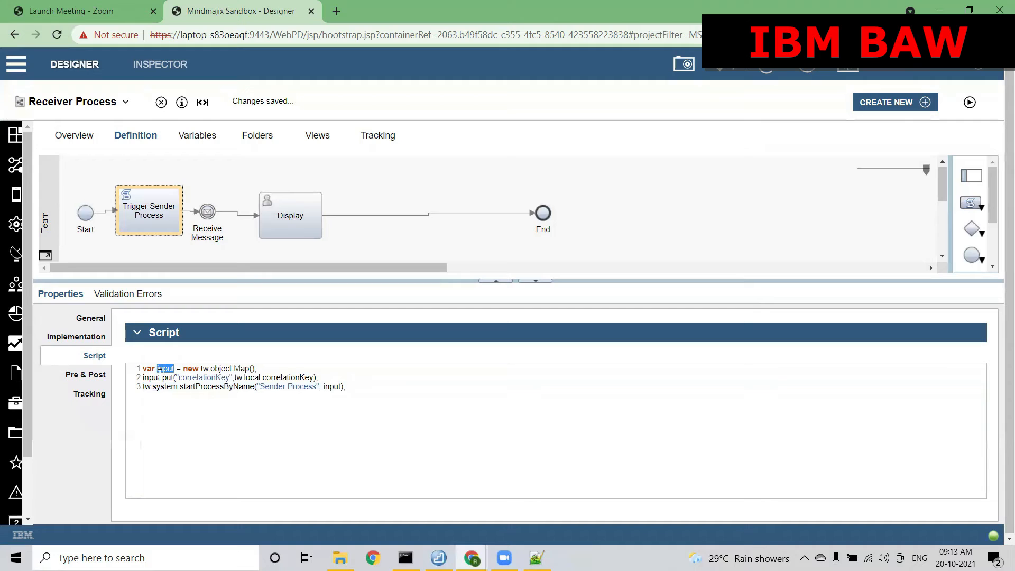
click(151, 378)
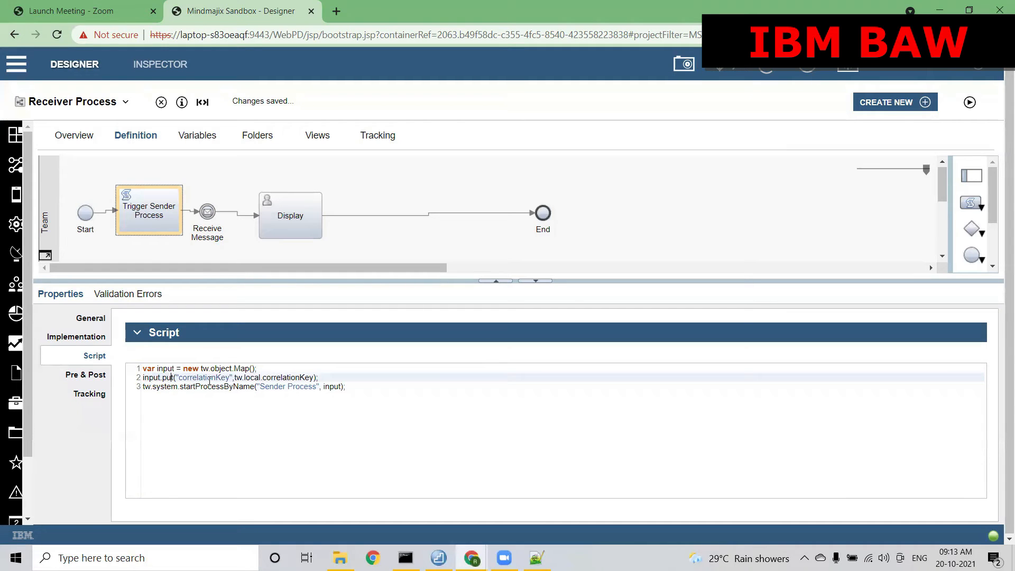
drag(231, 378, 181, 379)
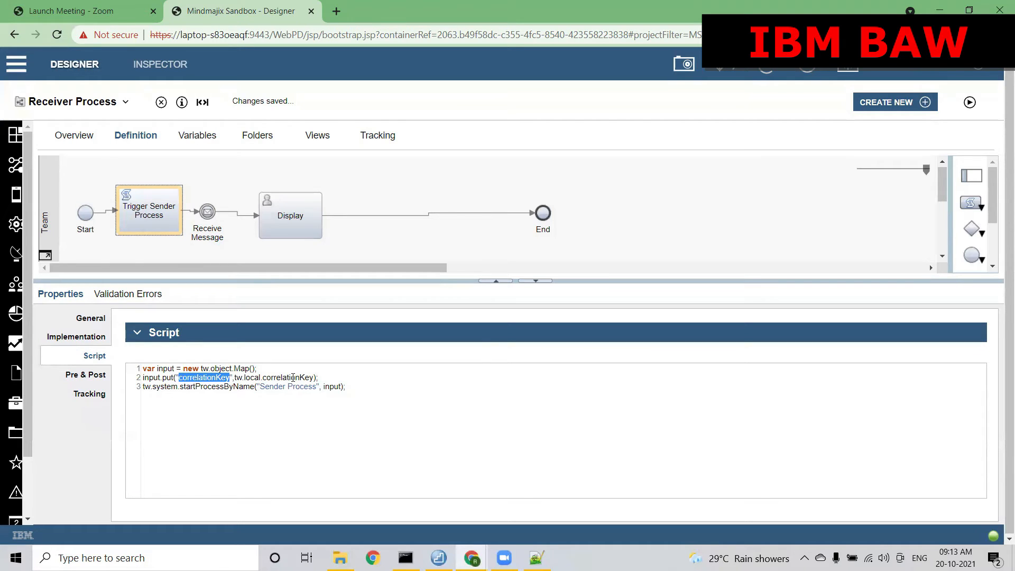
drag(291, 377, 203, 378)
click(187, 386)
double_click(186, 387)
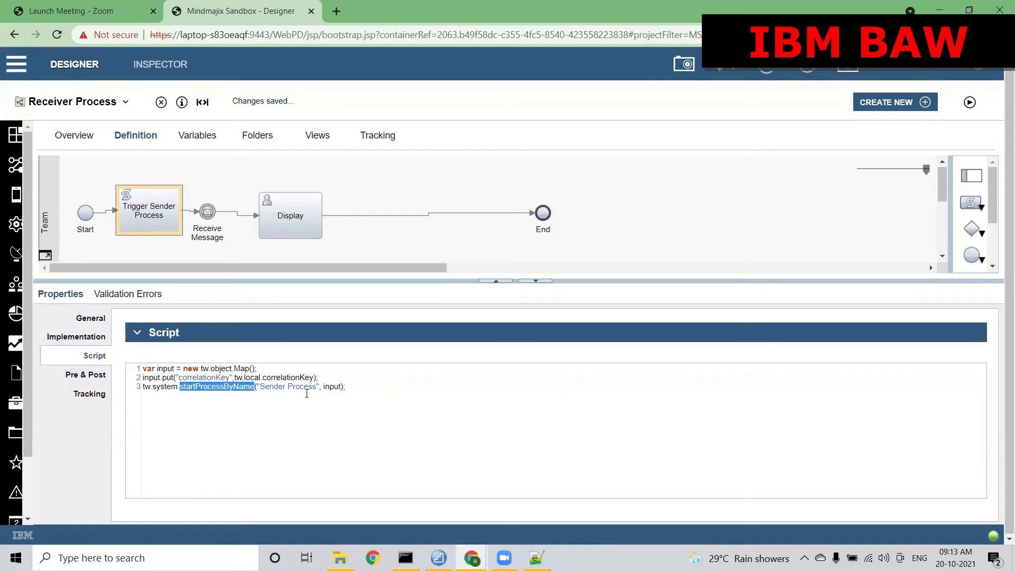
drag(313, 387, 262, 388)
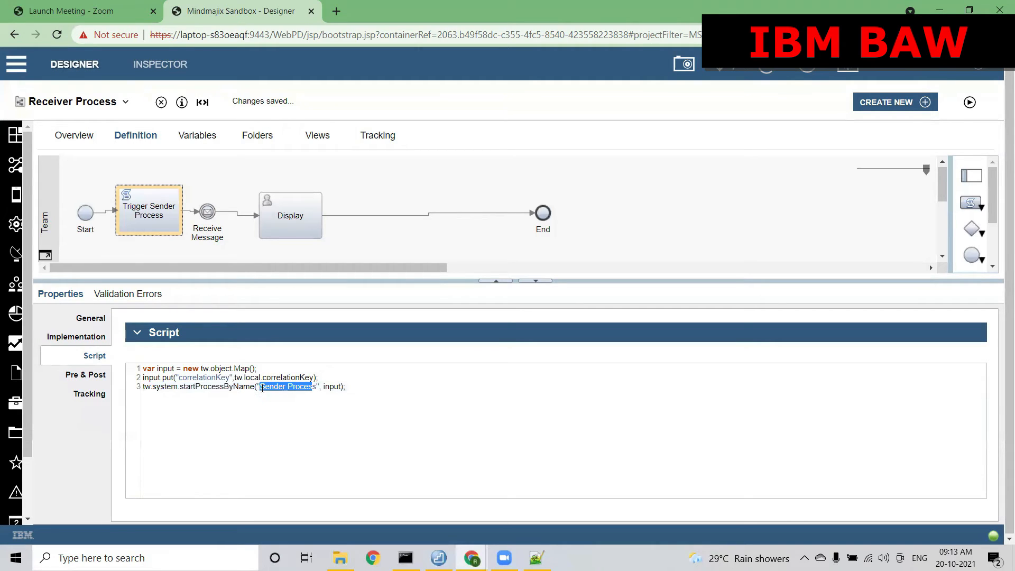
double_click(336, 386)
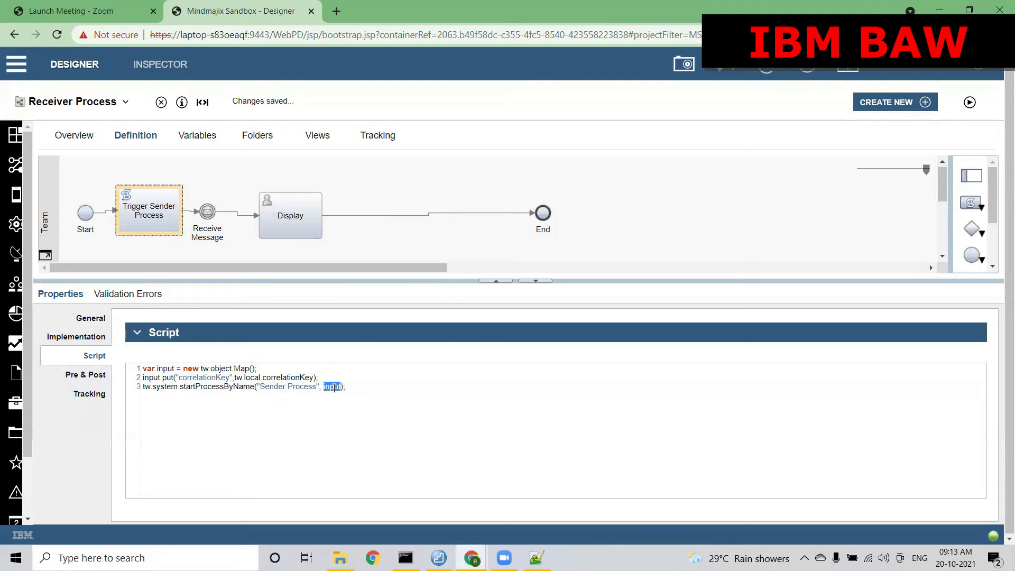
click(271, 381)
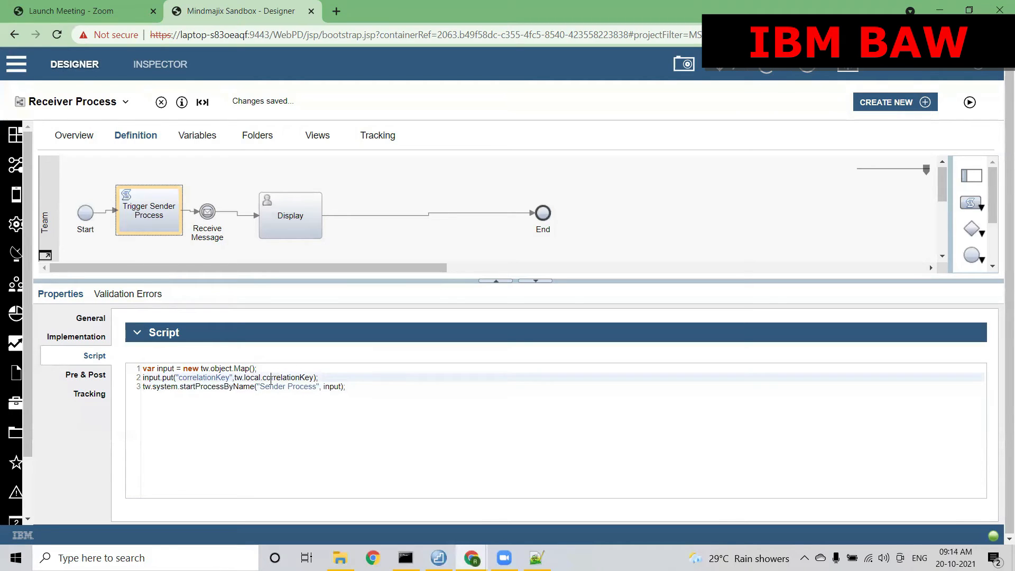
Insert "tw.local.correlationKey = tw.system.currentProcessInstance.id;" as a new first line of the script.
click(144, 369)
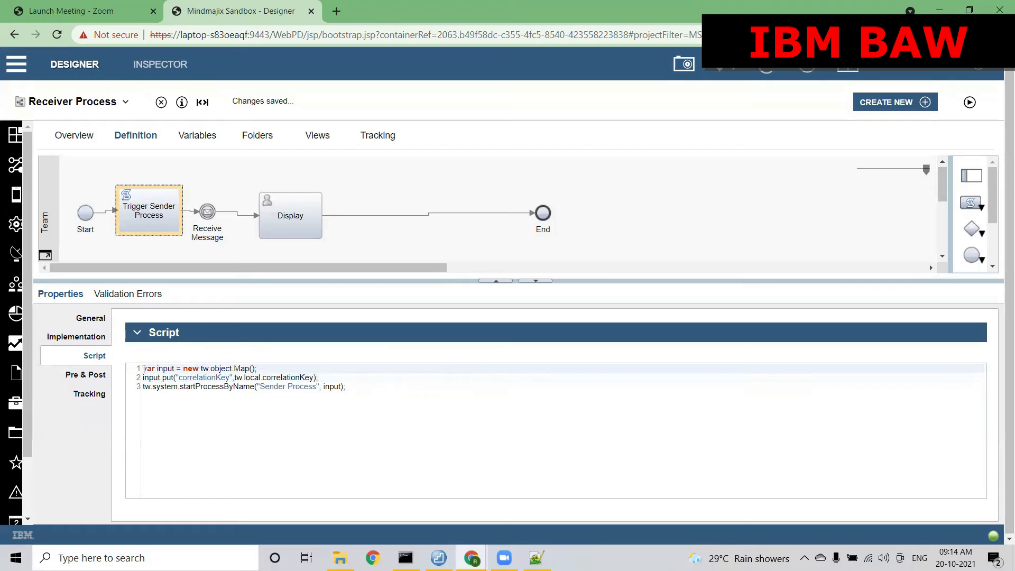
key(Return)
click(144, 369)
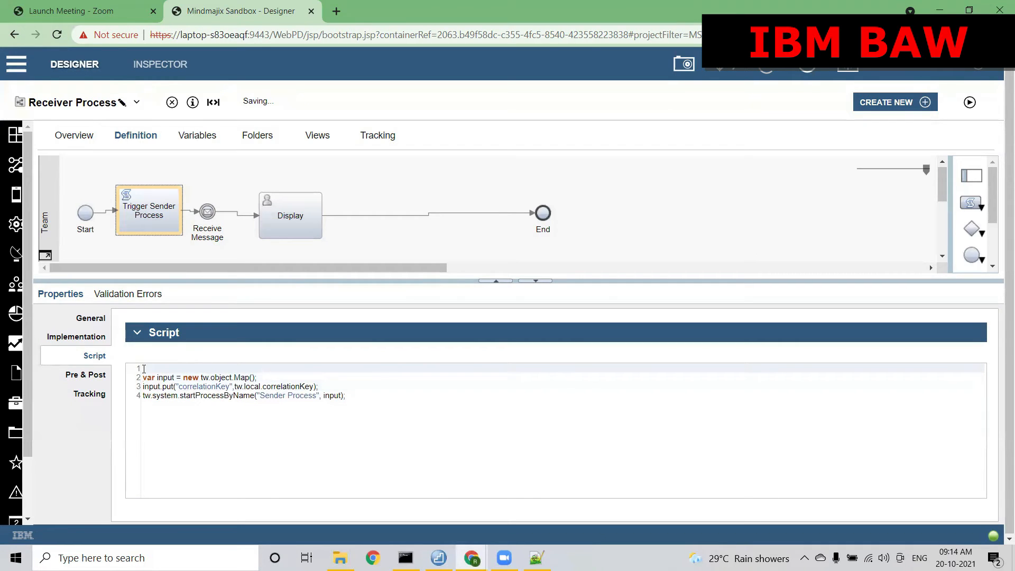
text(tw.local.)
key(Return)
text(= tw.system.cu)
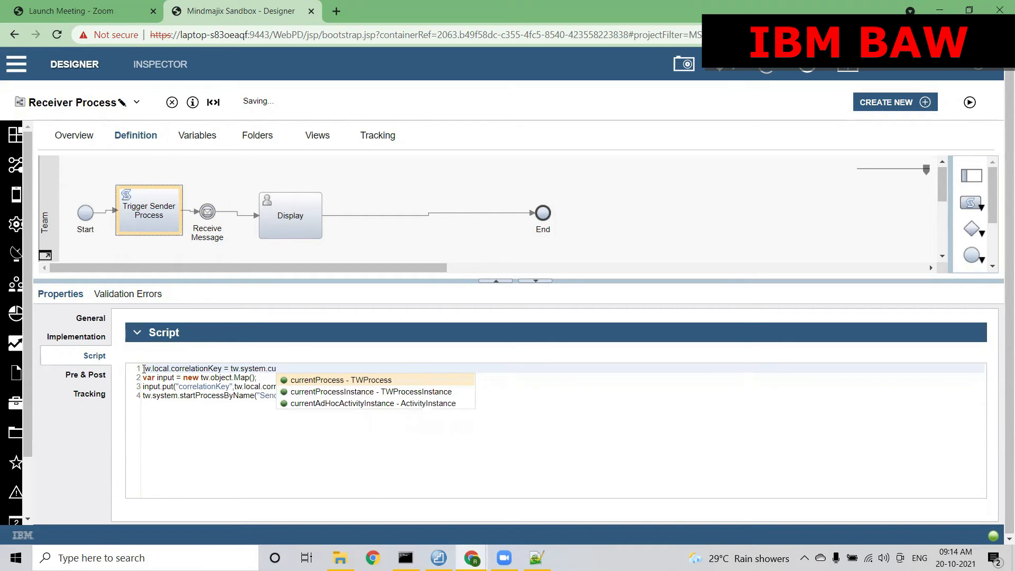
key(Down)
key(Return)
text(.)
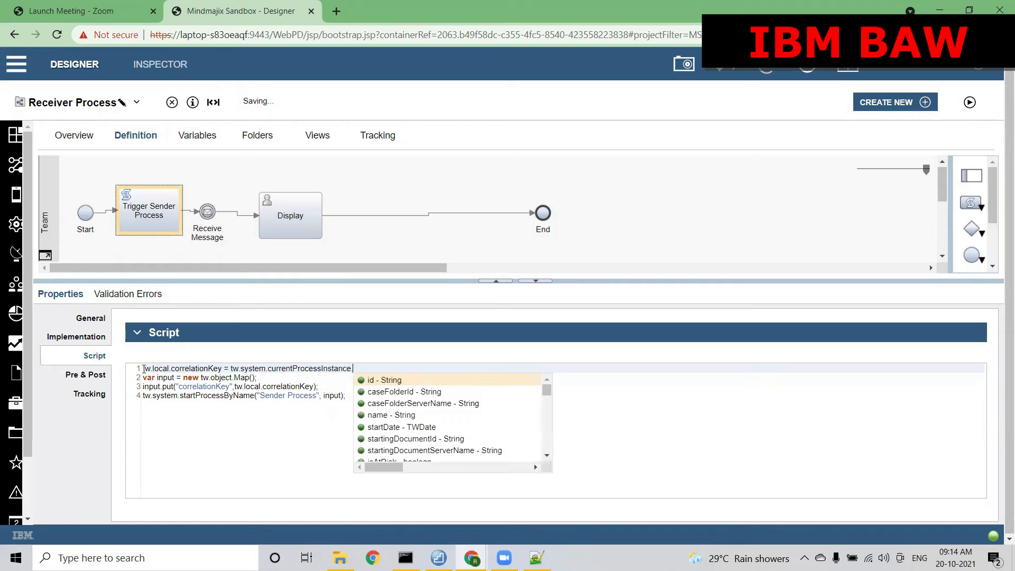
key(Return)
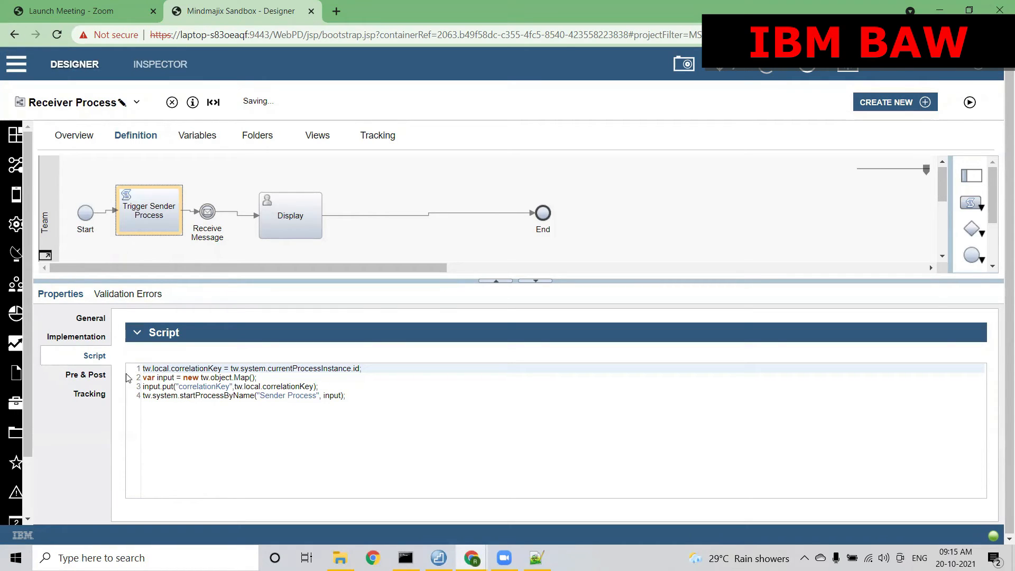
double_click(204, 368)
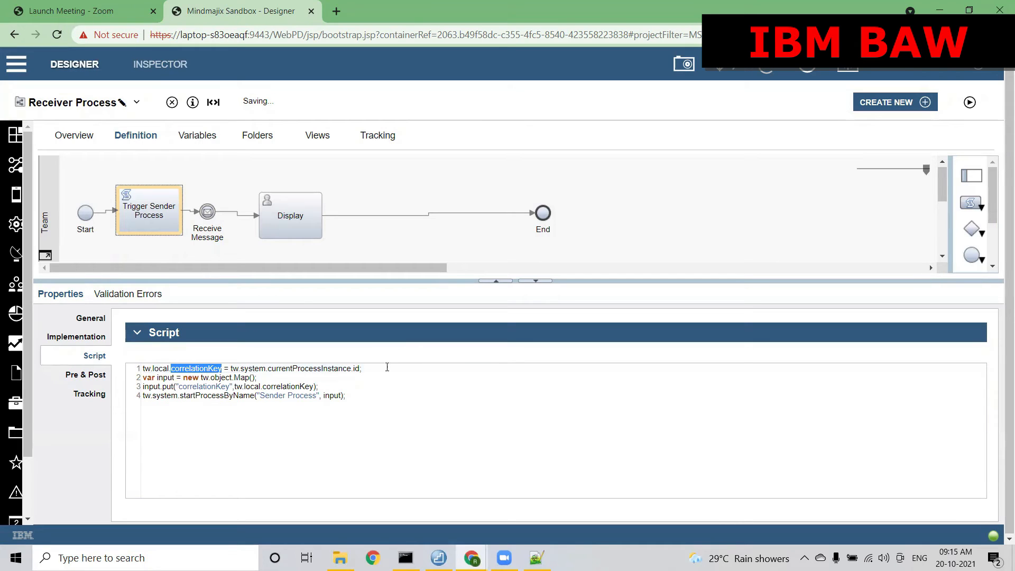
drag(381, 368, 229, 368)
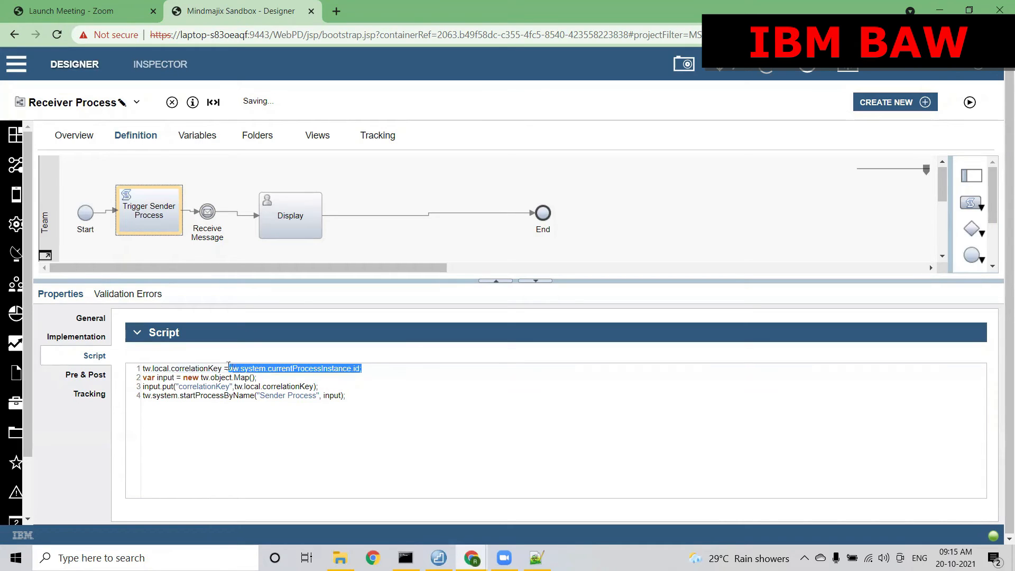
drag(179, 386, 234, 387)
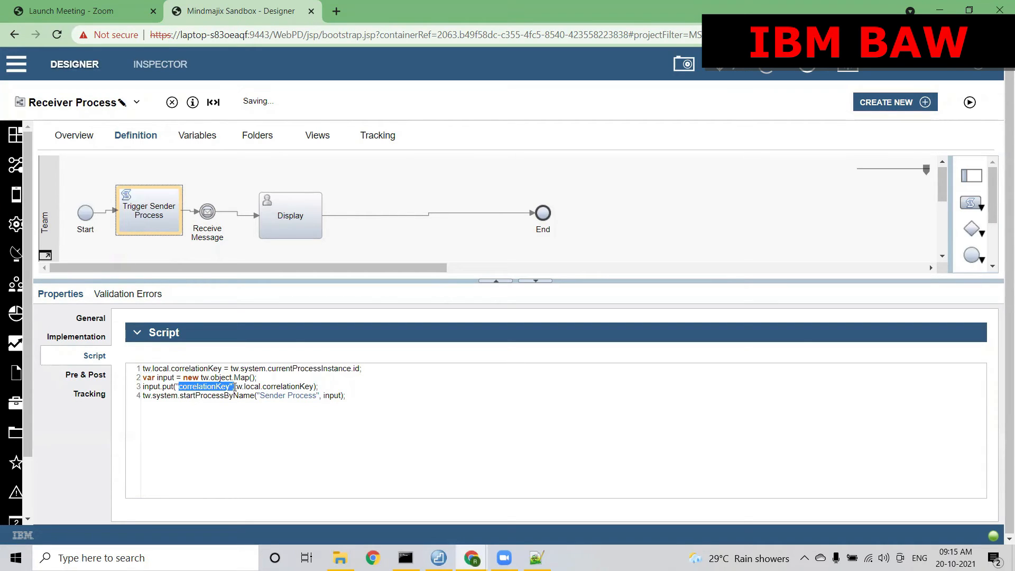
click(279, 389)
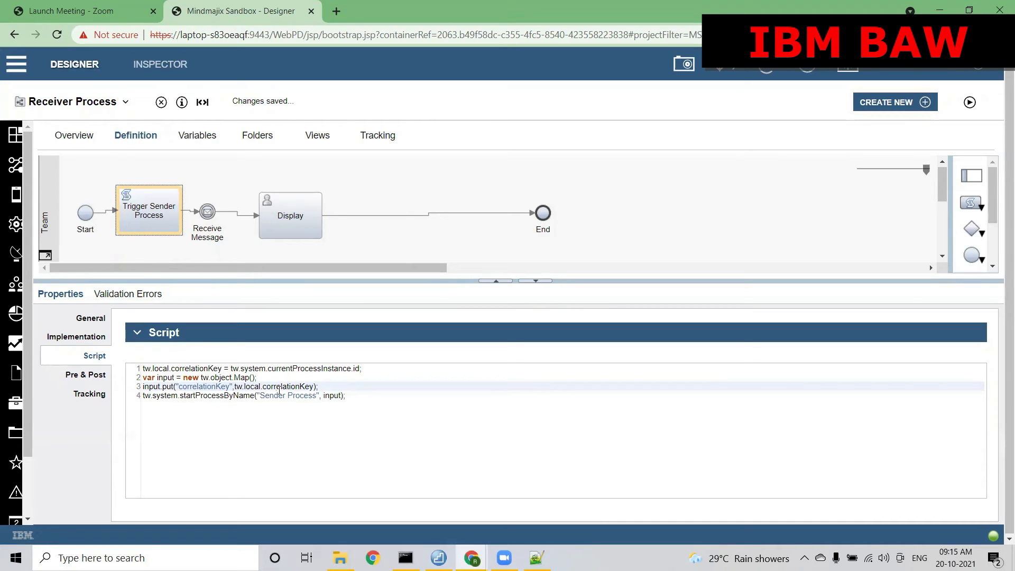
Disable the default value of the correlationKey private variable in the Receiver Process.
click(104, 103)
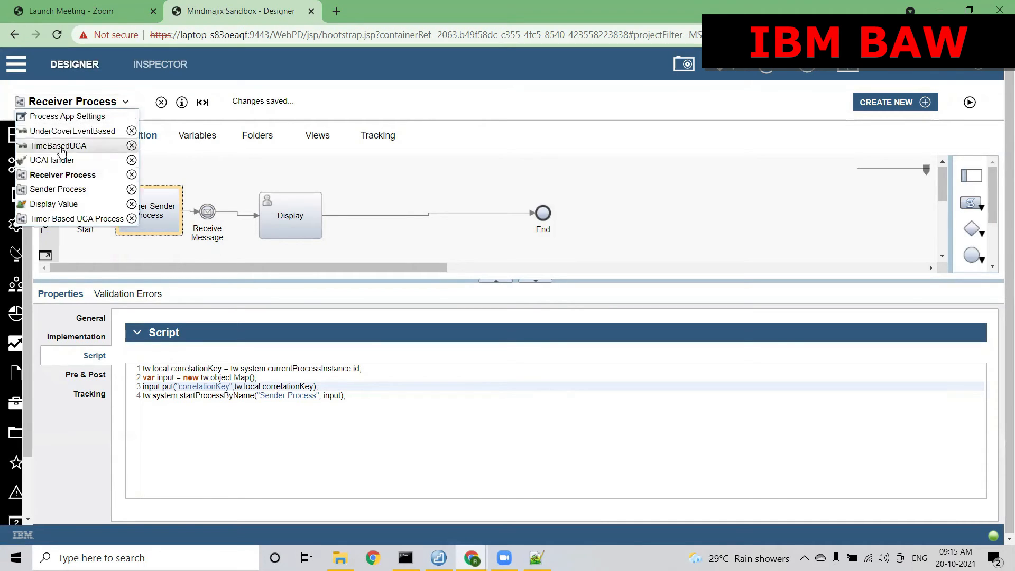
click(193, 138)
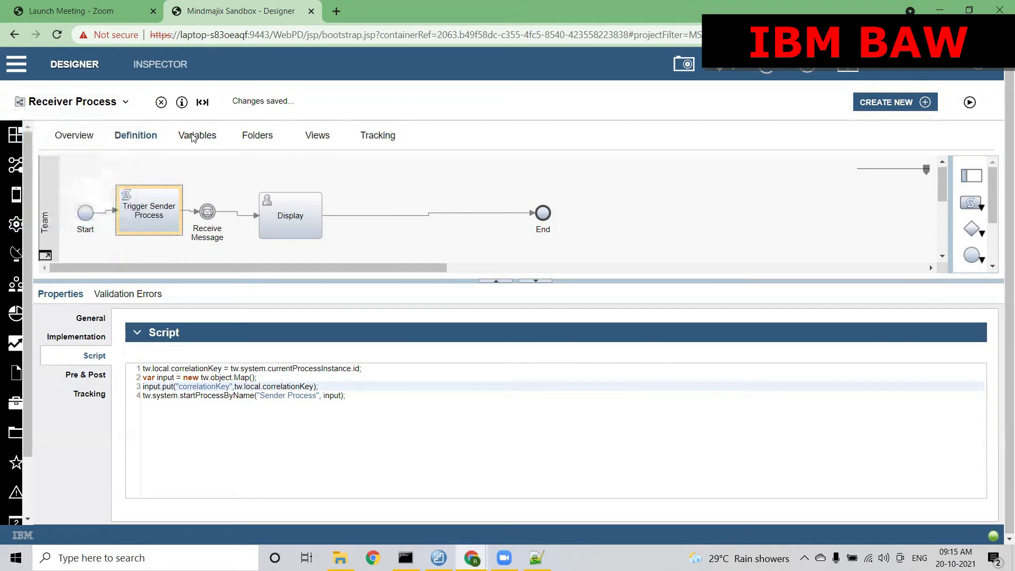
click(193, 137)
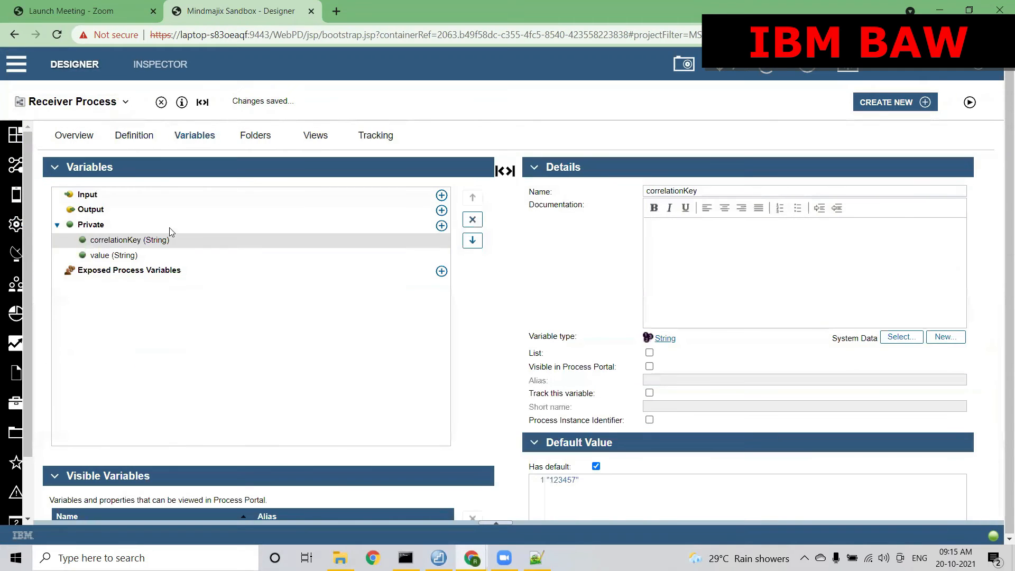
click(596, 466)
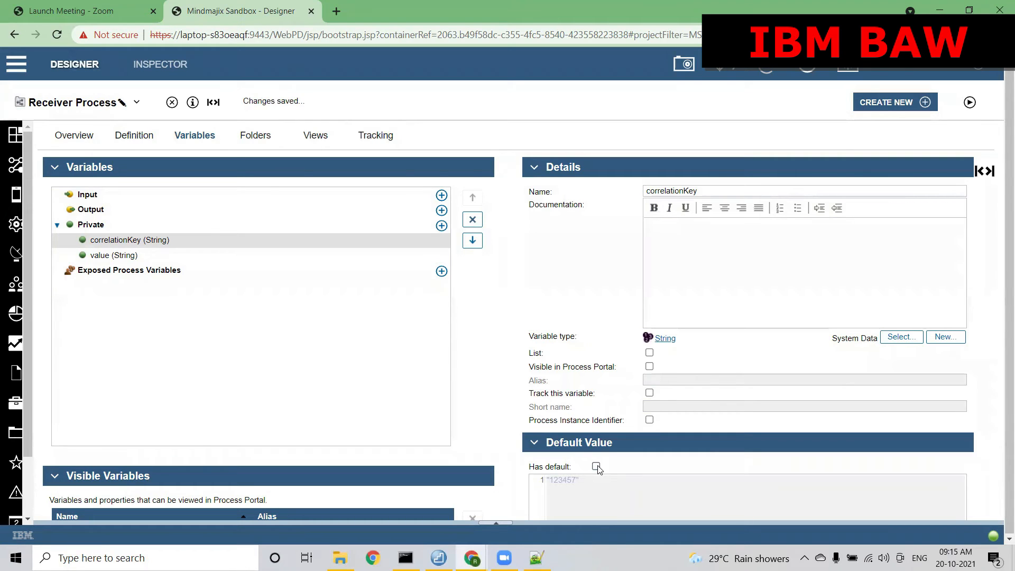
Disable the default value of the correlationKey private variable in the Sender Process.
click(105, 98)
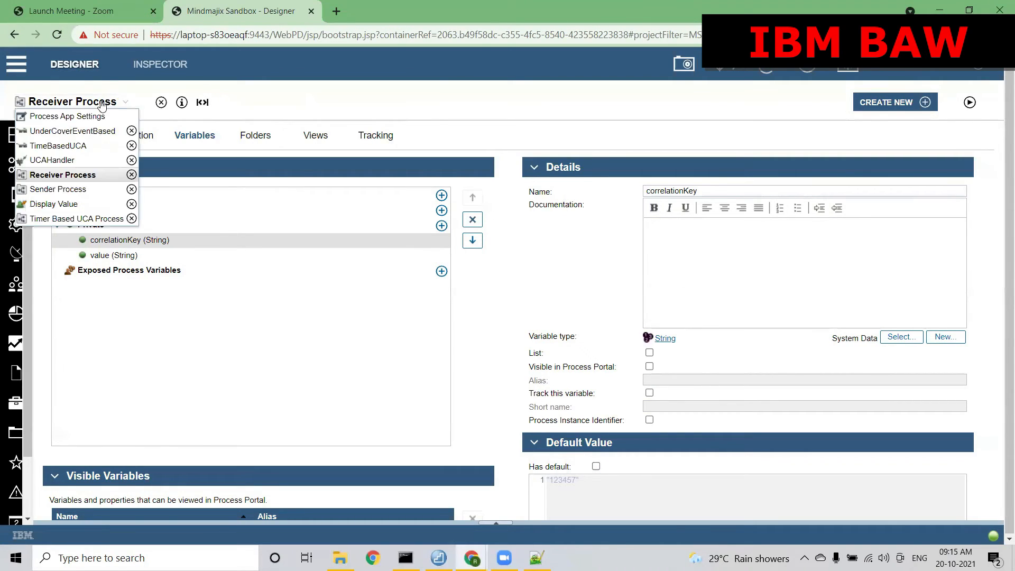
click(56, 190)
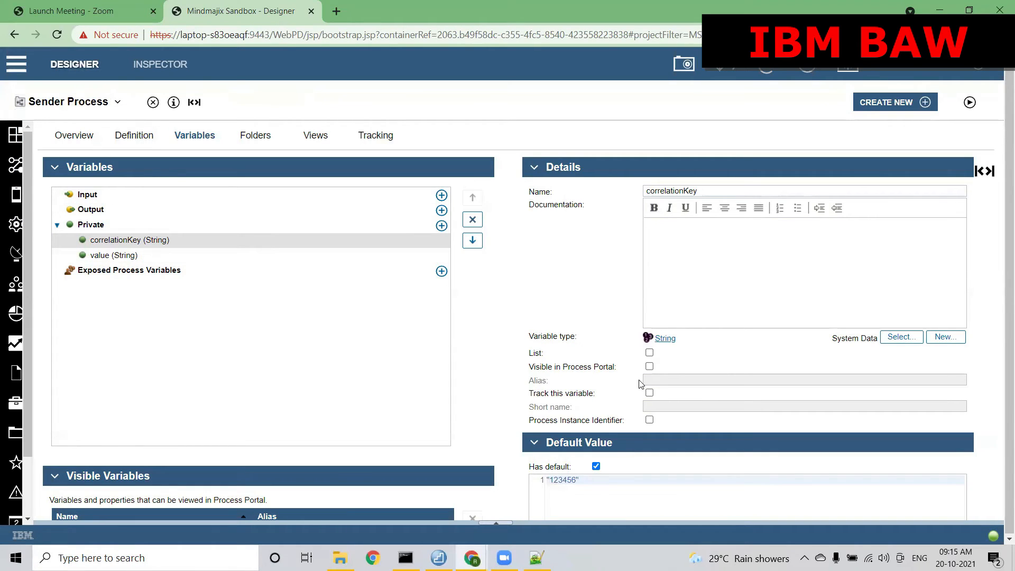
click(595, 465)
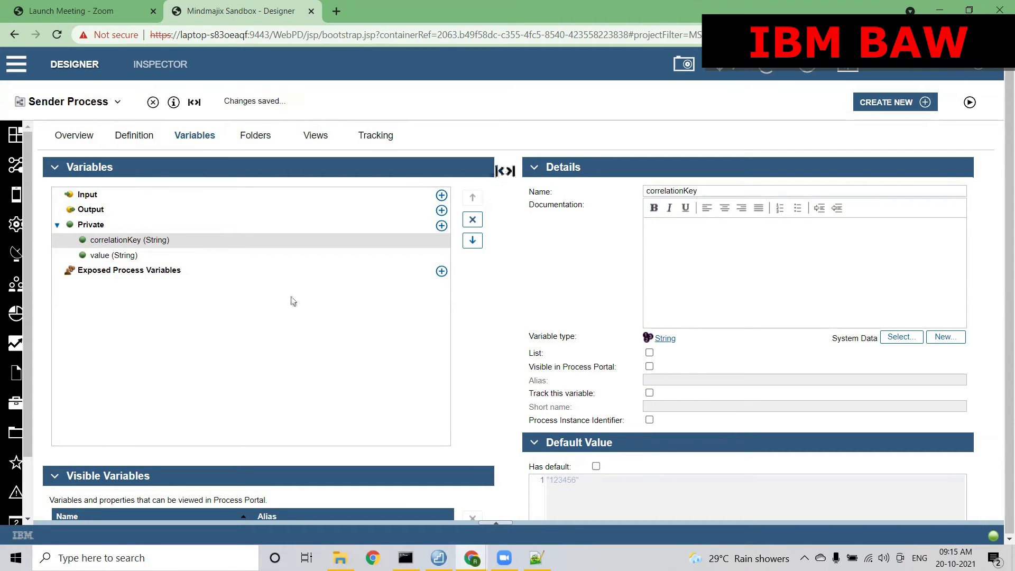
Review the Send Message input mapping in the Sender Process and the Receive Message event's implementation and correlation mapping in the Receiver Process.
click(137, 141)
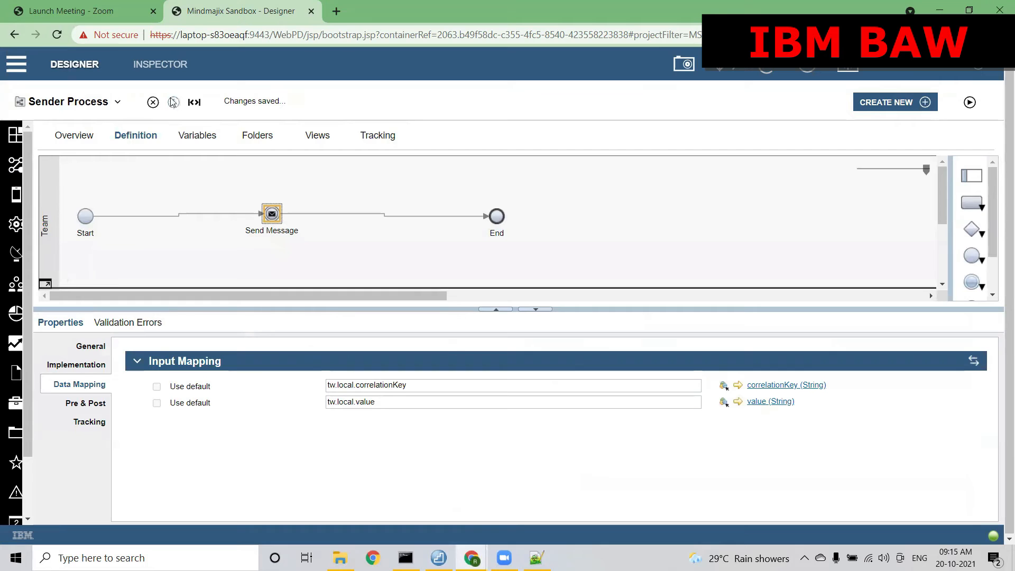
click(102, 103)
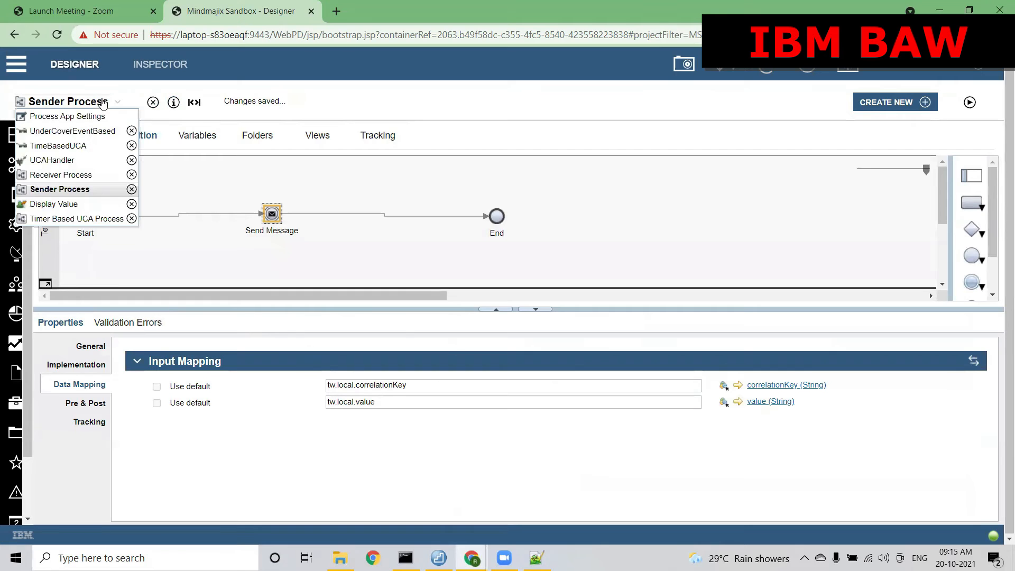
click(58, 176)
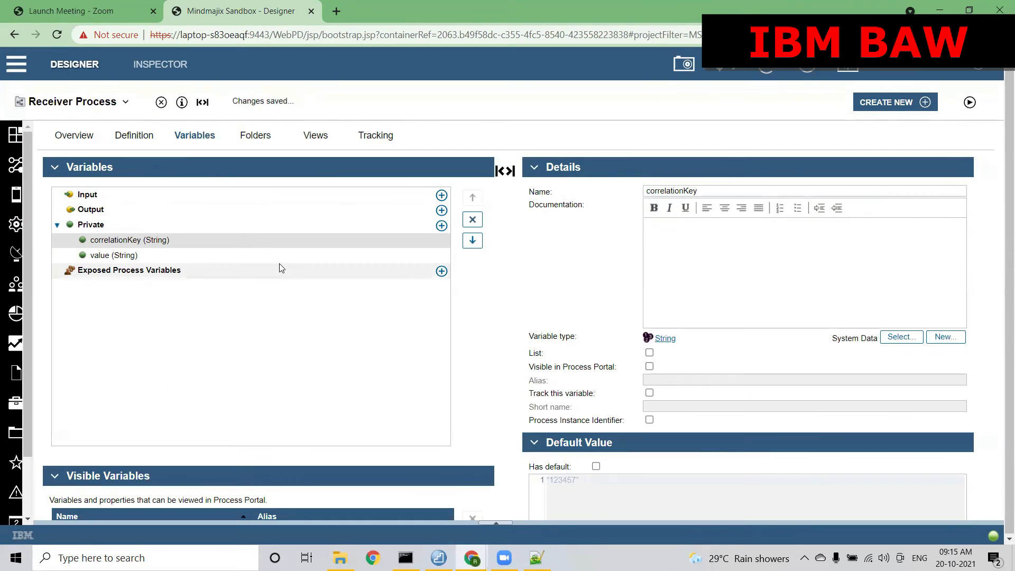
click(143, 142)
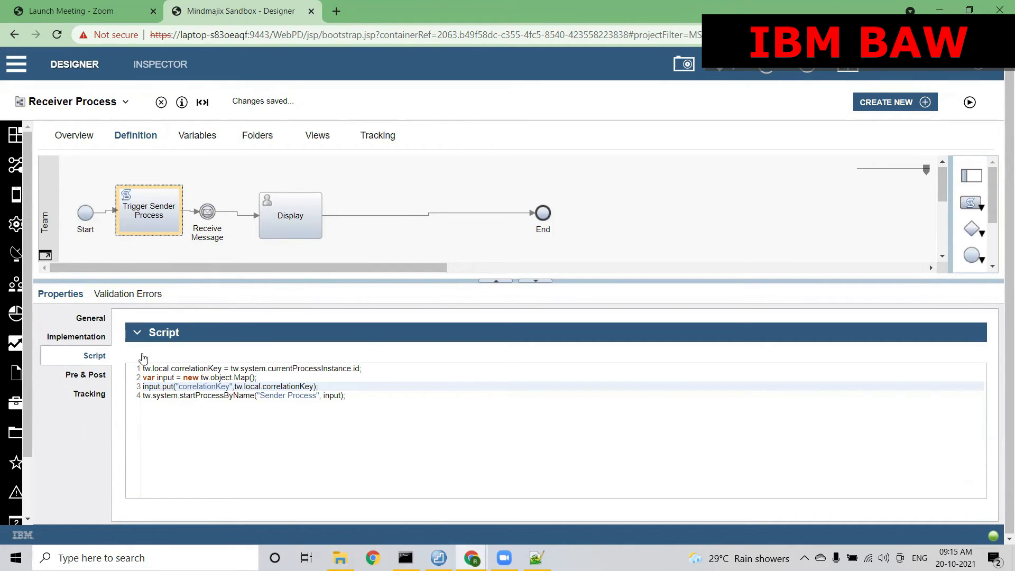
click(206, 212)
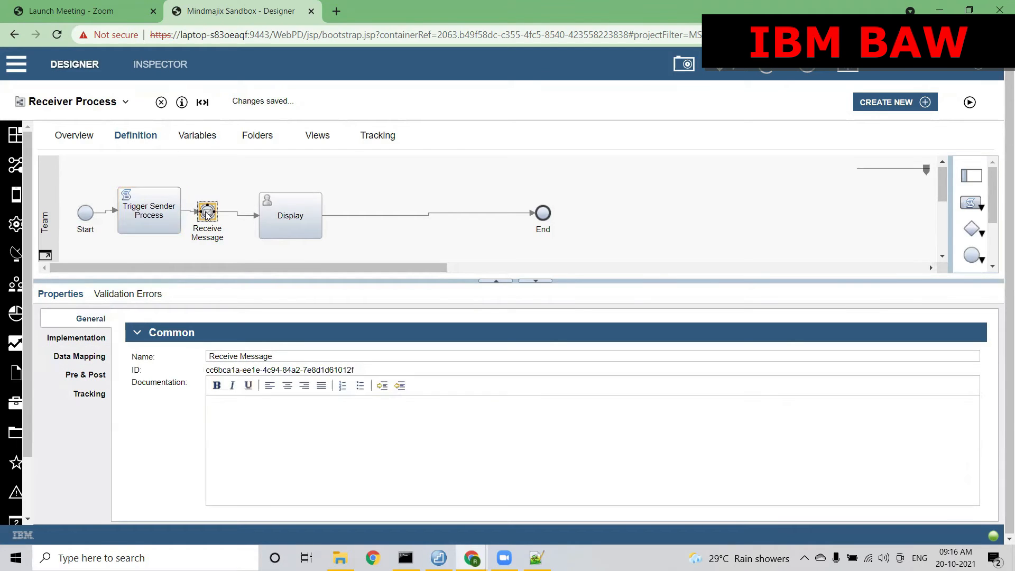
click(84, 338)
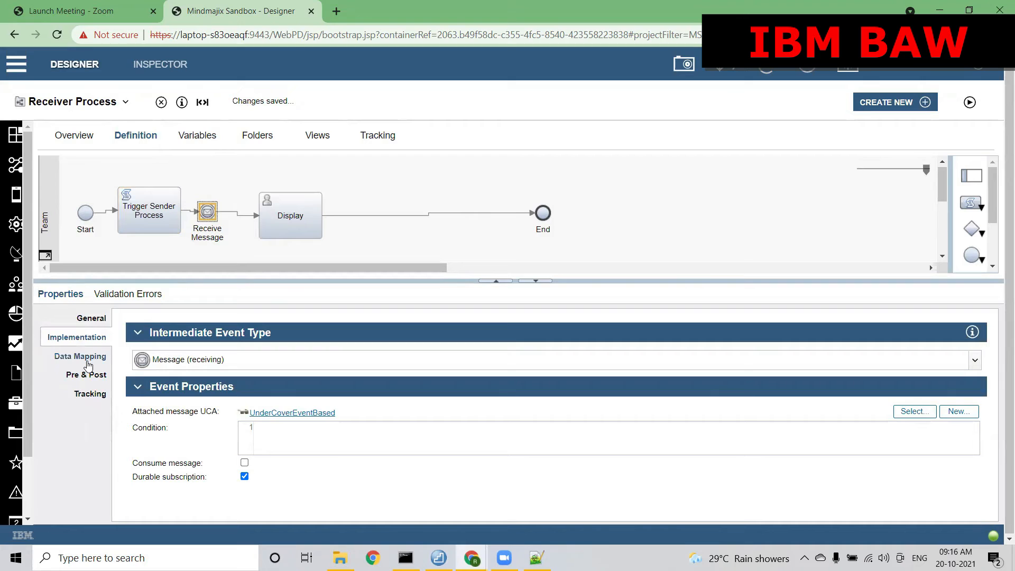
click(84, 357)
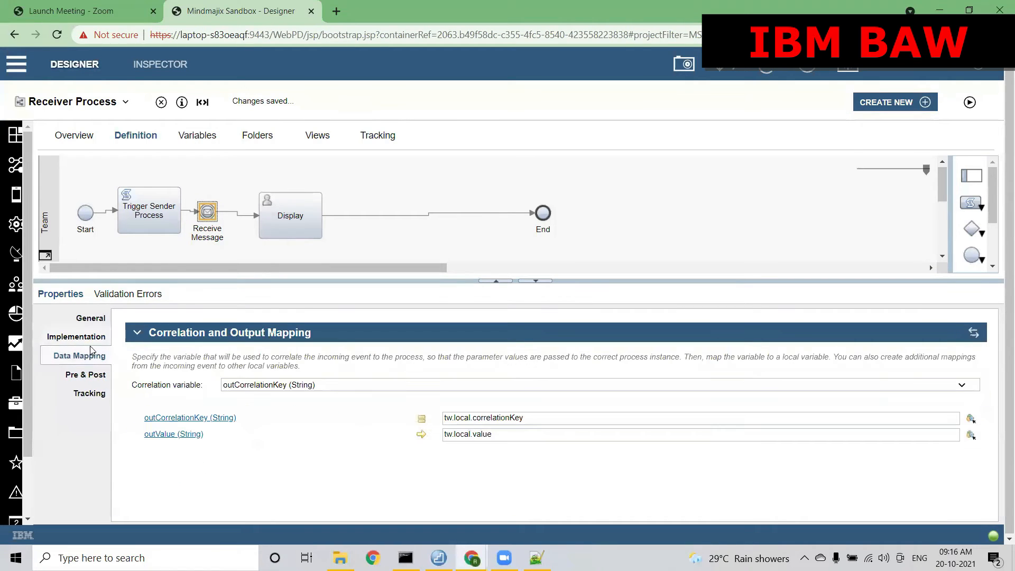
click(94, 319)
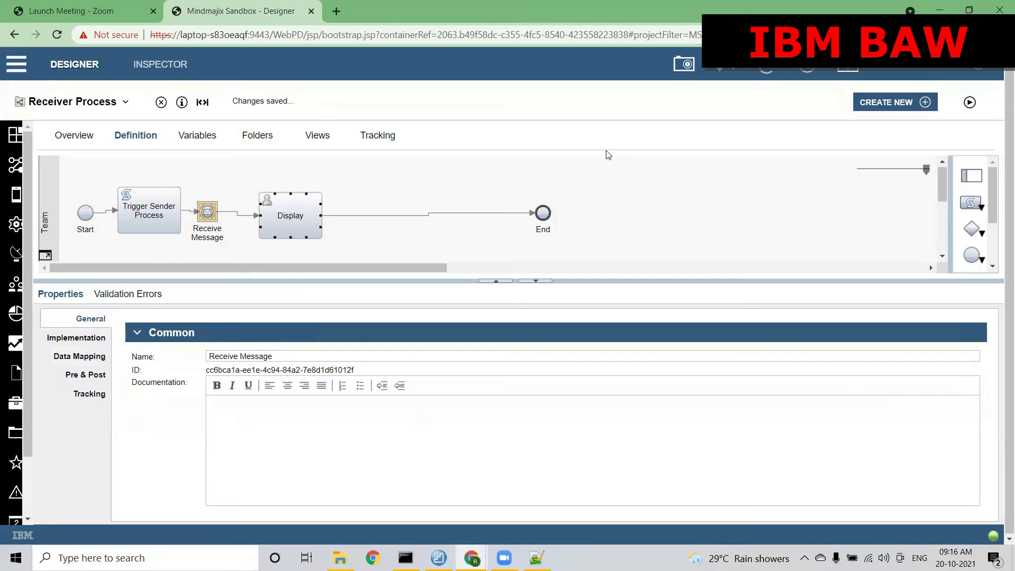
Delete the completed Sender Process:57 instance in the Inspector.
click(148, 70)
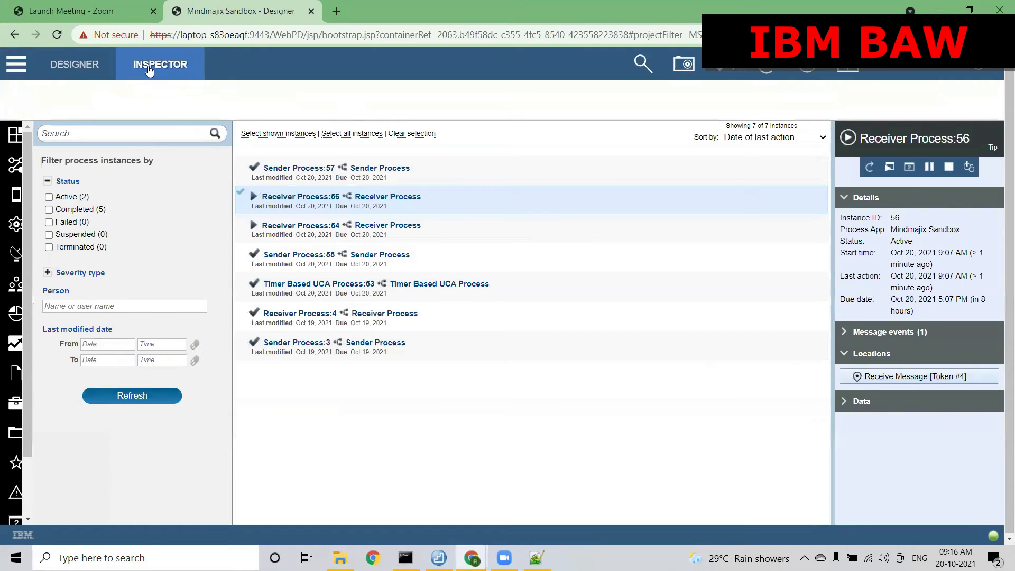
click(328, 173)
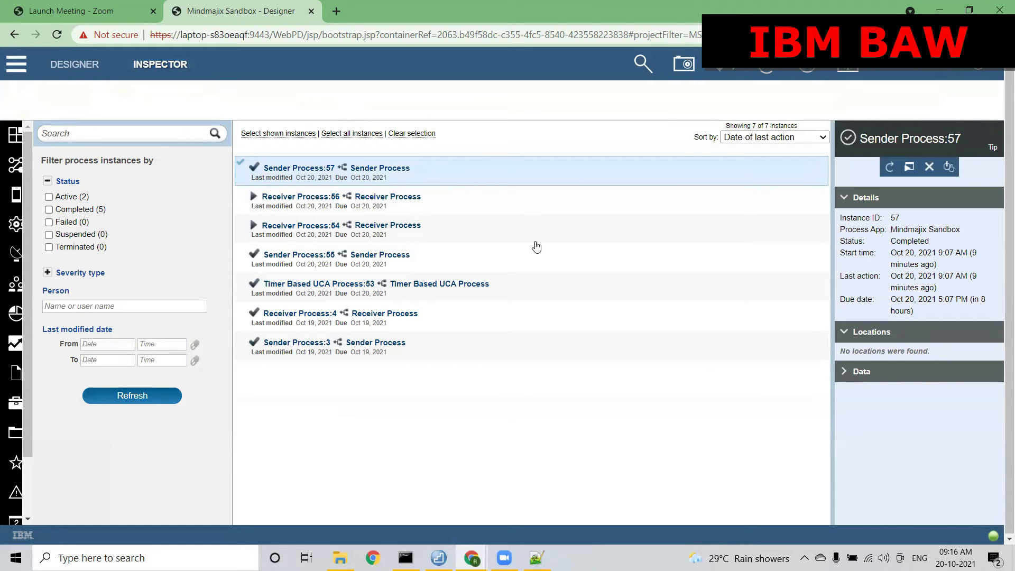
click(929, 166)
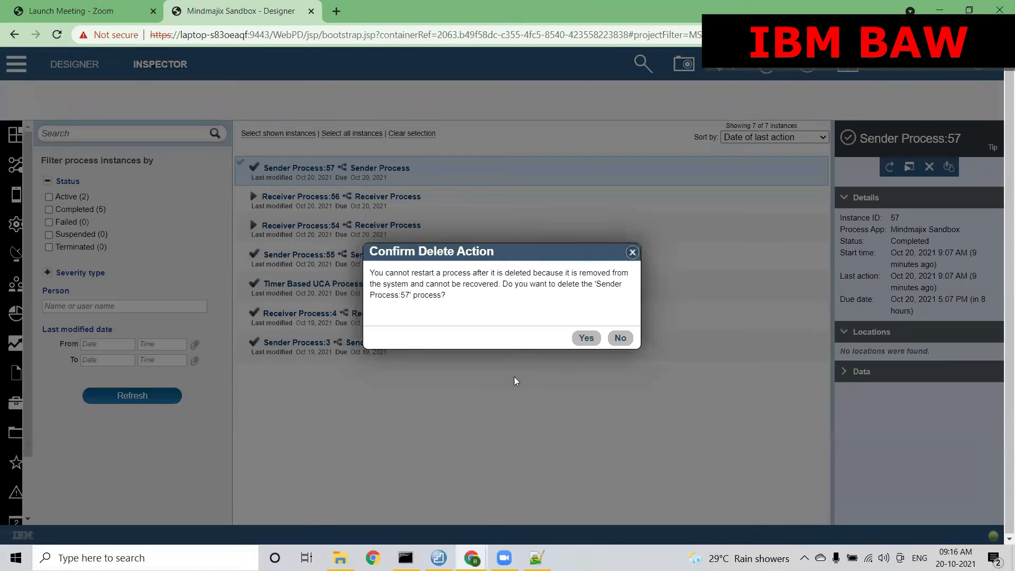
click(586, 338)
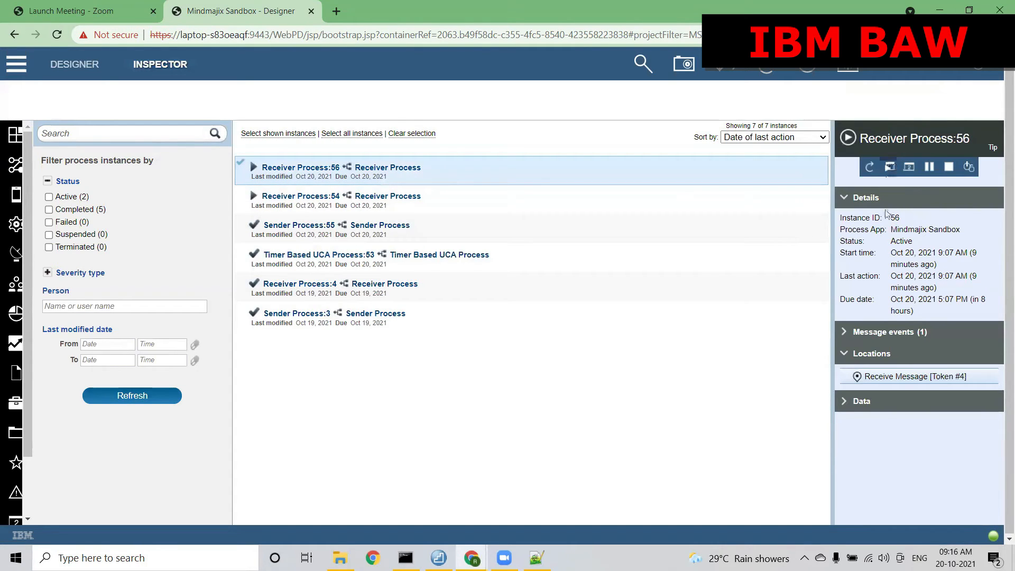
Terminate the active Receiver Process:56 instance and delete it.
click(949, 166)
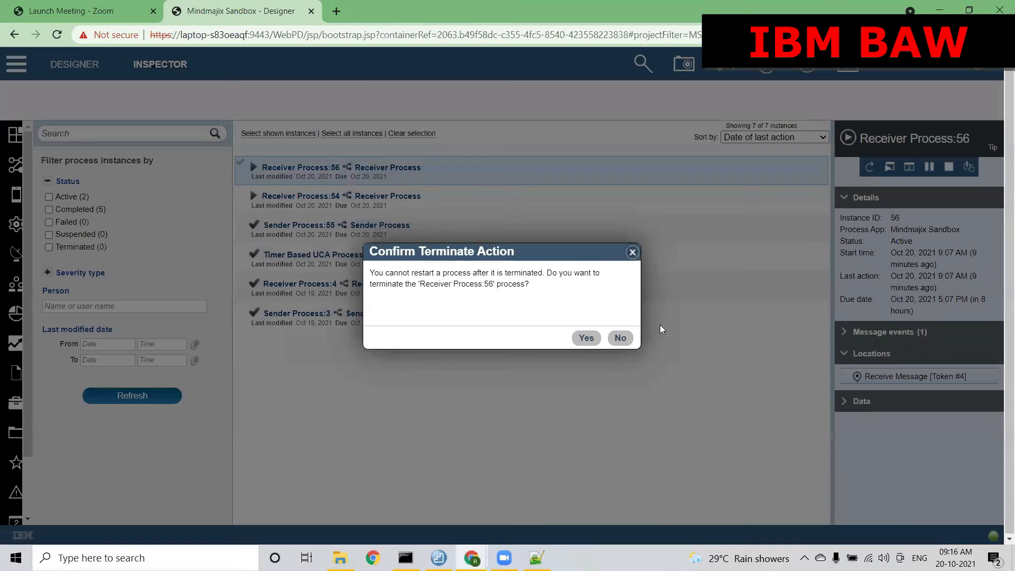
click(583, 340)
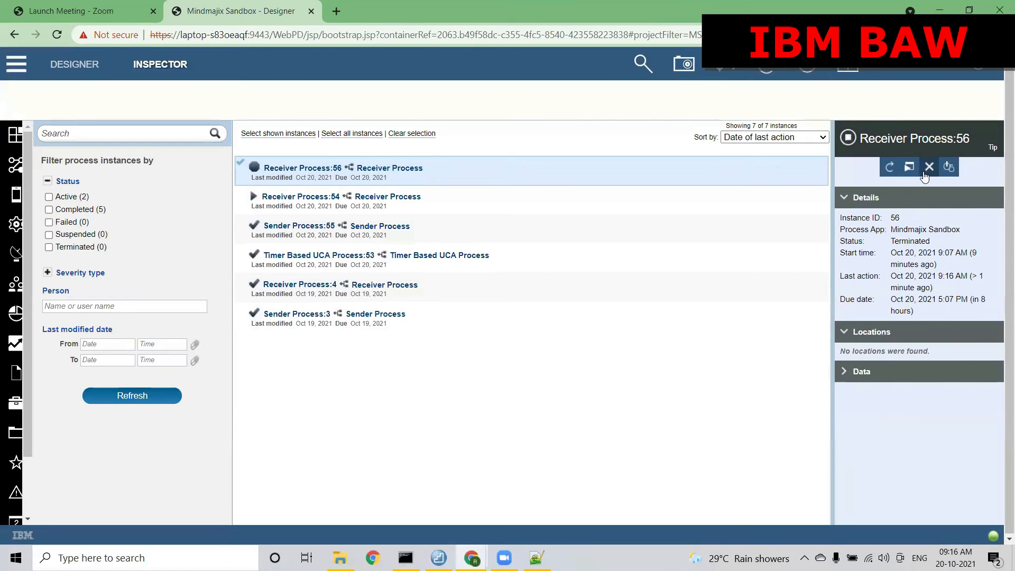
click(928, 170)
click(587, 339)
Terminate the active Receiver Process:54 instance and delete it.
click(521, 164)
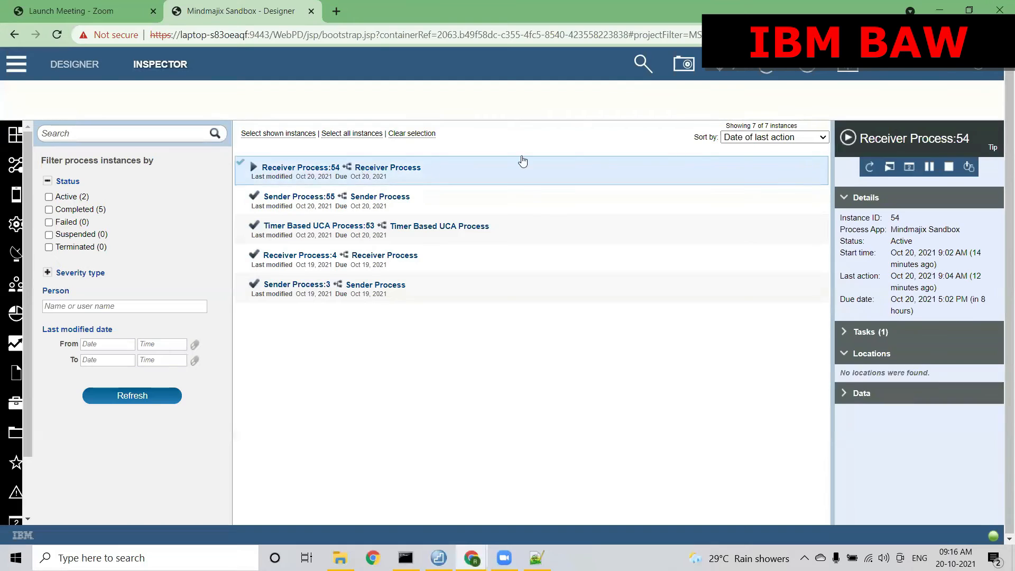
click(944, 167)
click(586, 338)
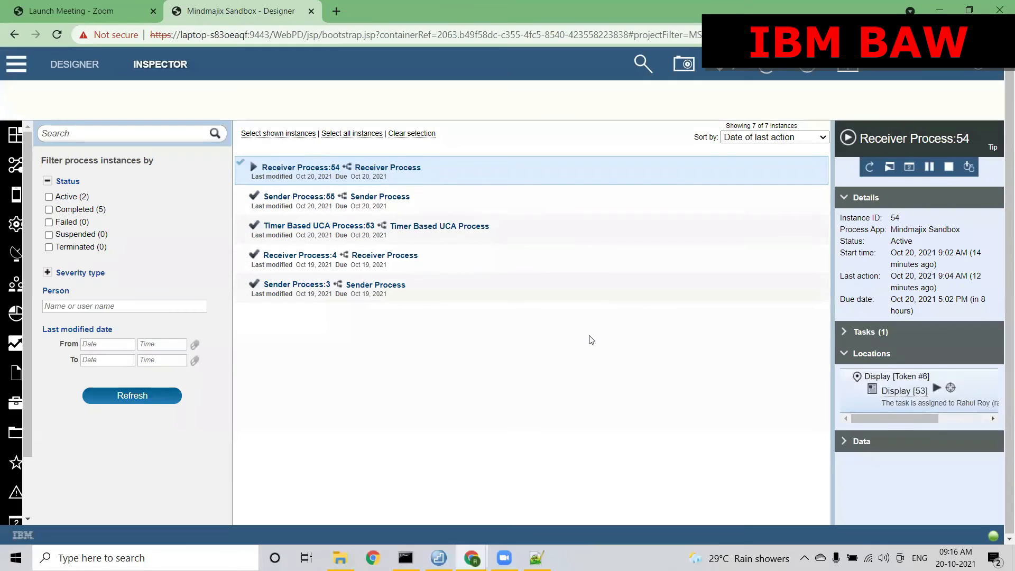
click(928, 167)
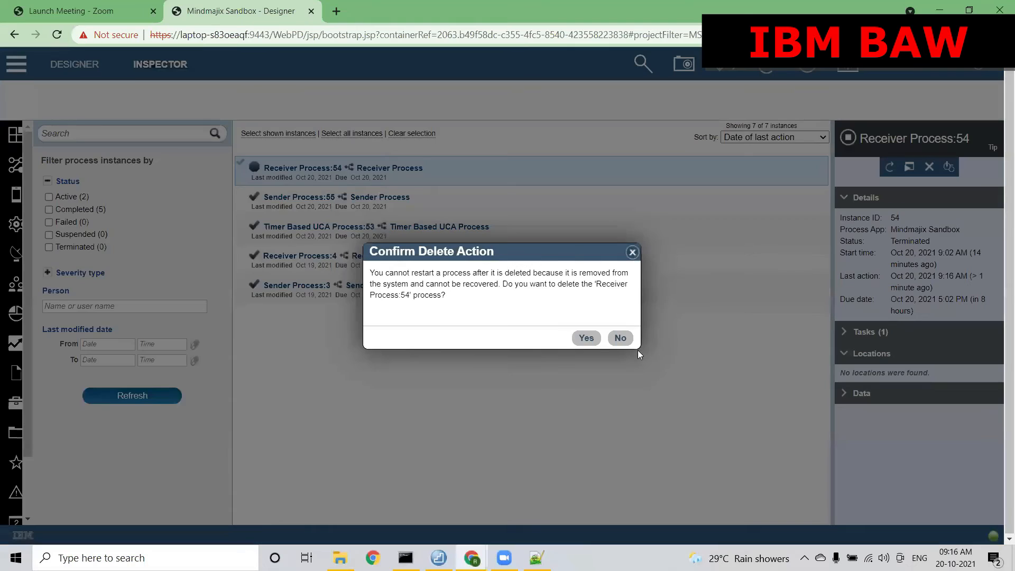
click(586, 338)
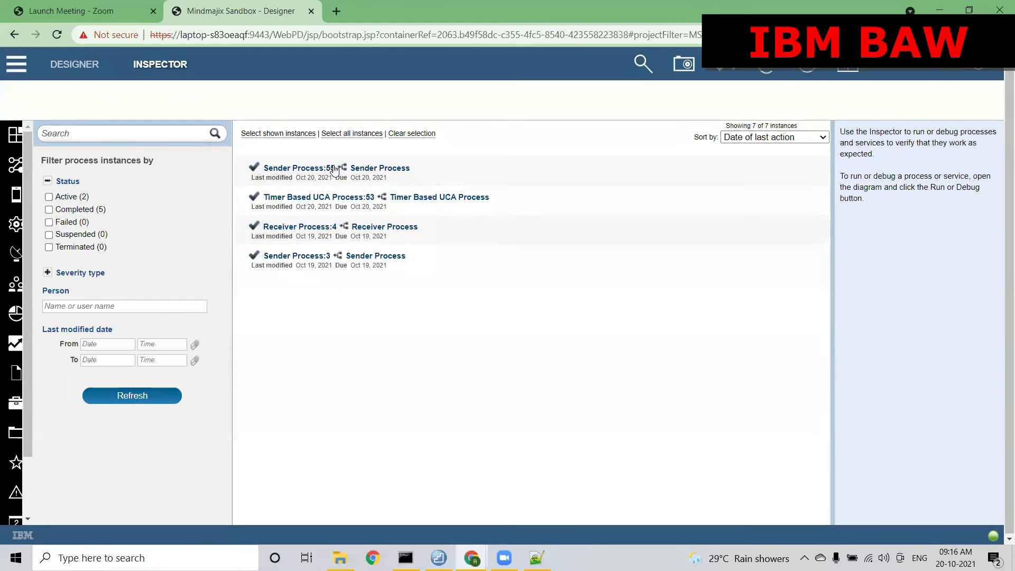
Delete the completed Sender Process:55 and Timer Based UCA Process:53 instances.
click(334, 169)
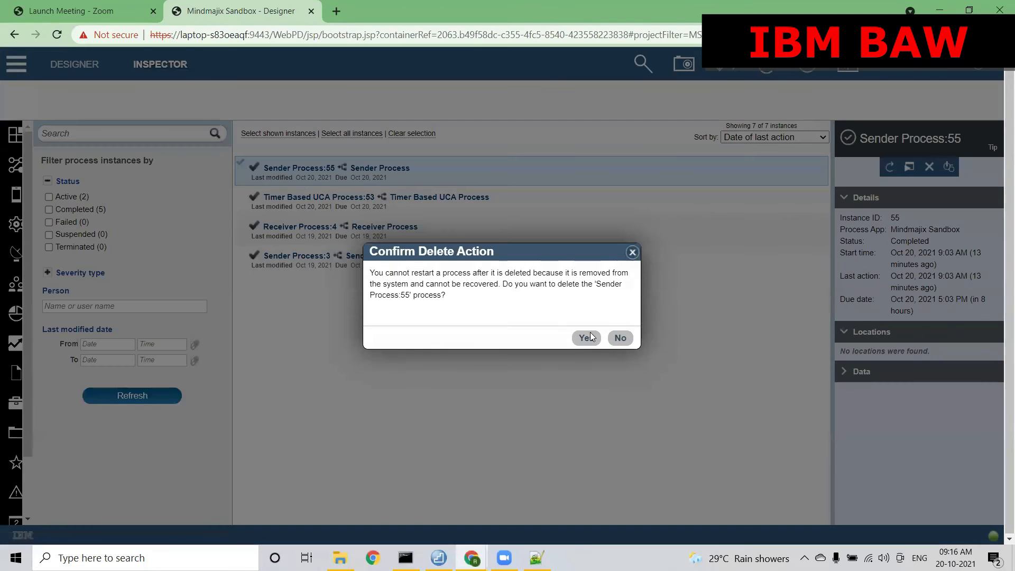
click(589, 338)
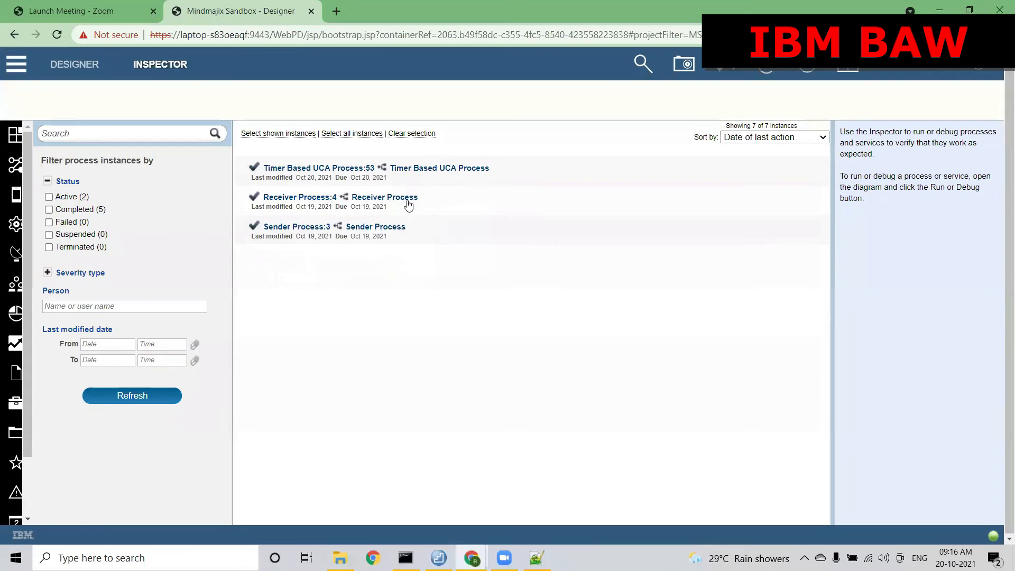
click(375, 176)
click(930, 185)
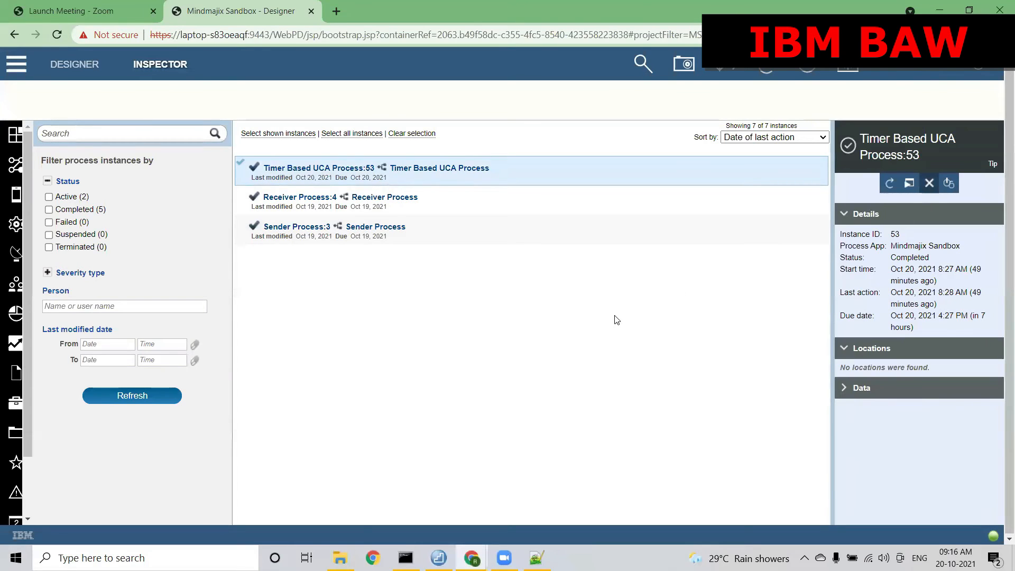
click(588, 338)
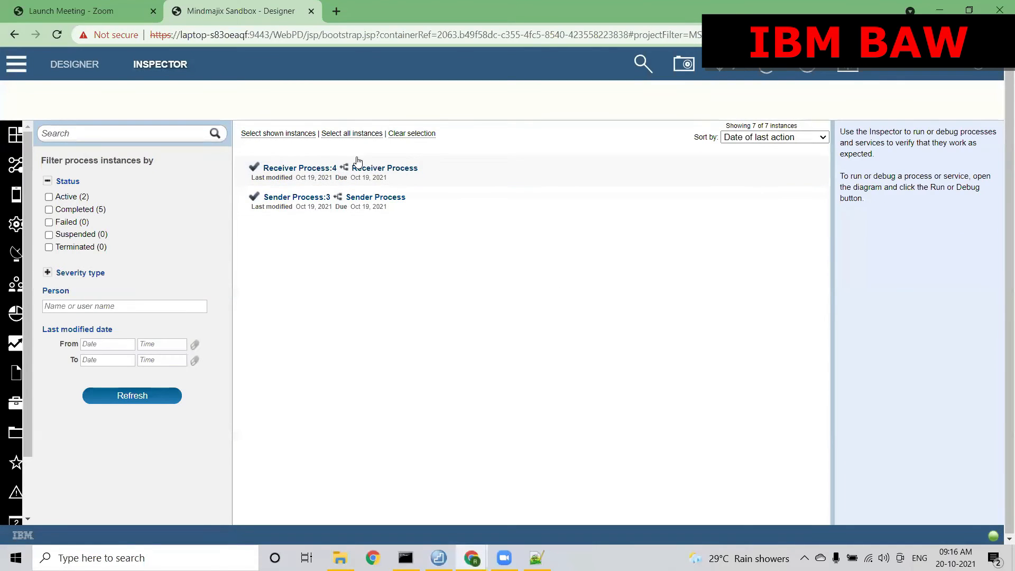
Delete the remaining Receiver Process:4 and Sender Process:3 instances.
click(358, 162)
click(928, 167)
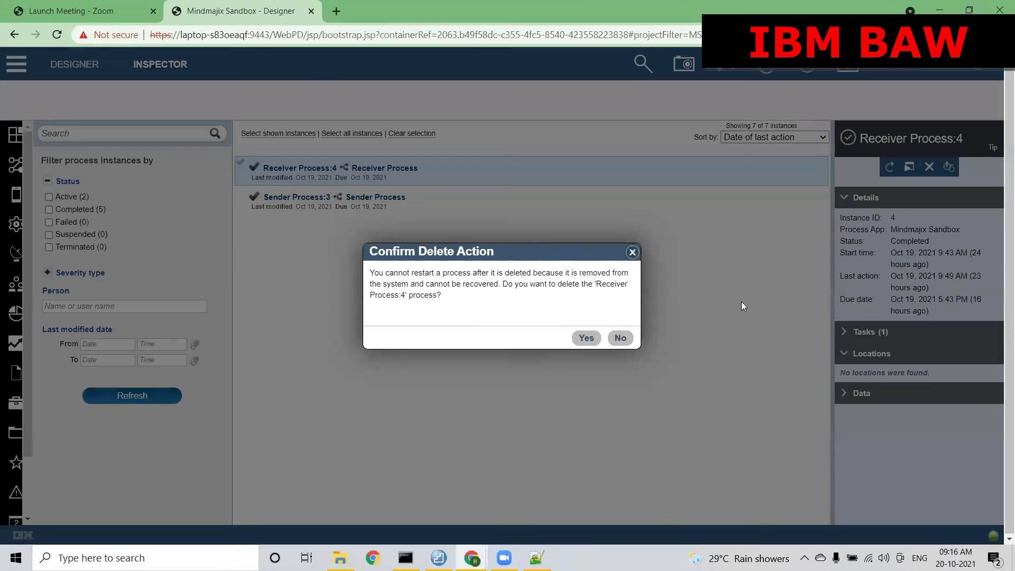
click(585, 338)
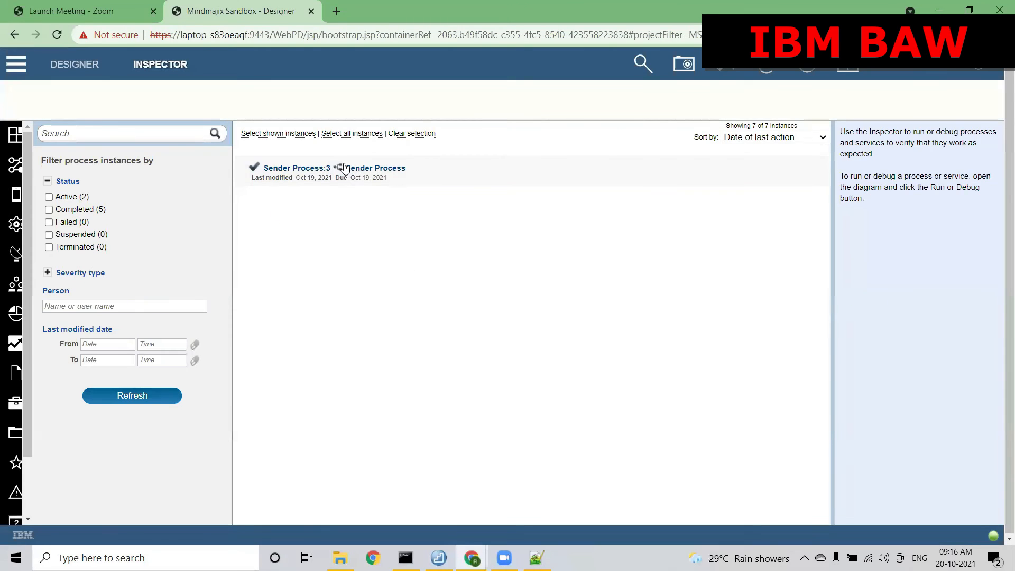
click(789, 170)
click(929, 167)
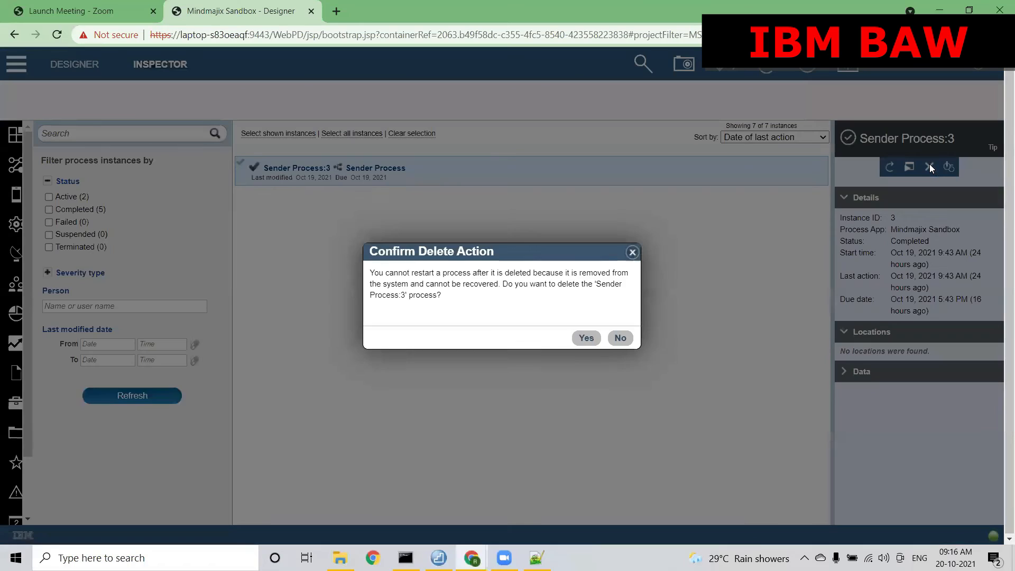
click(588, 343)
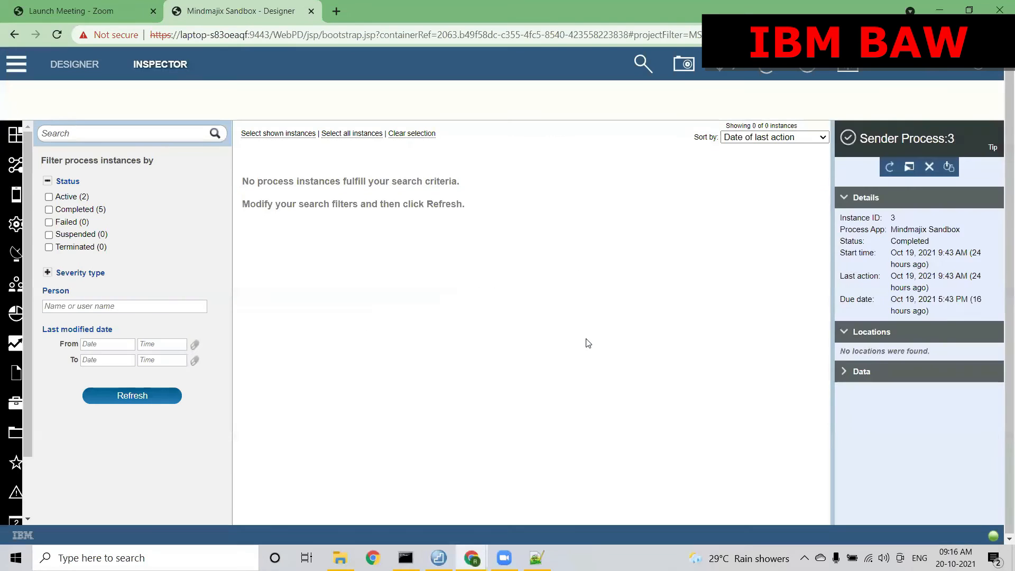
Return to the Designer and open the variables of the Sender Process.
click(74, 64)
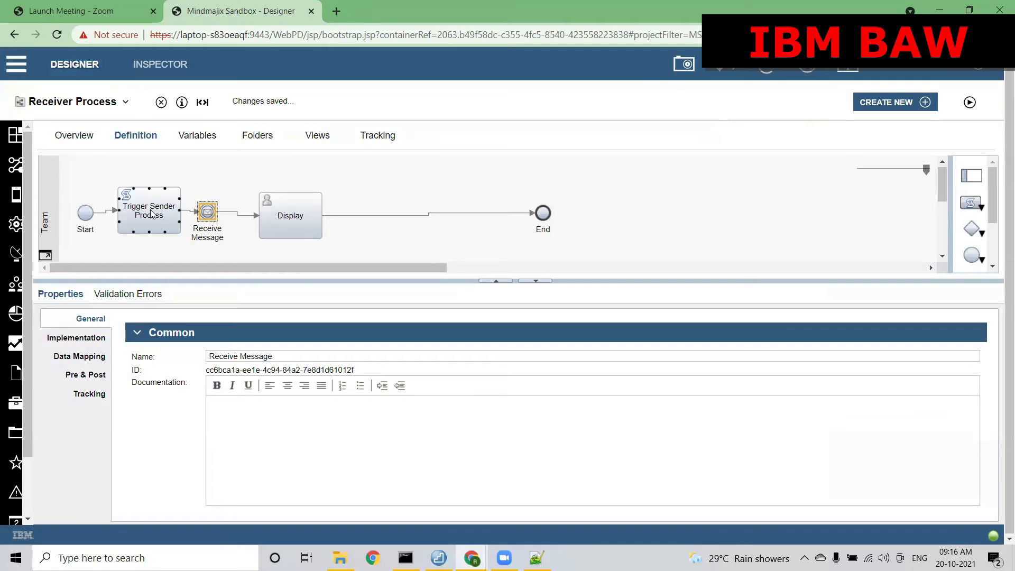
click(82, 102)
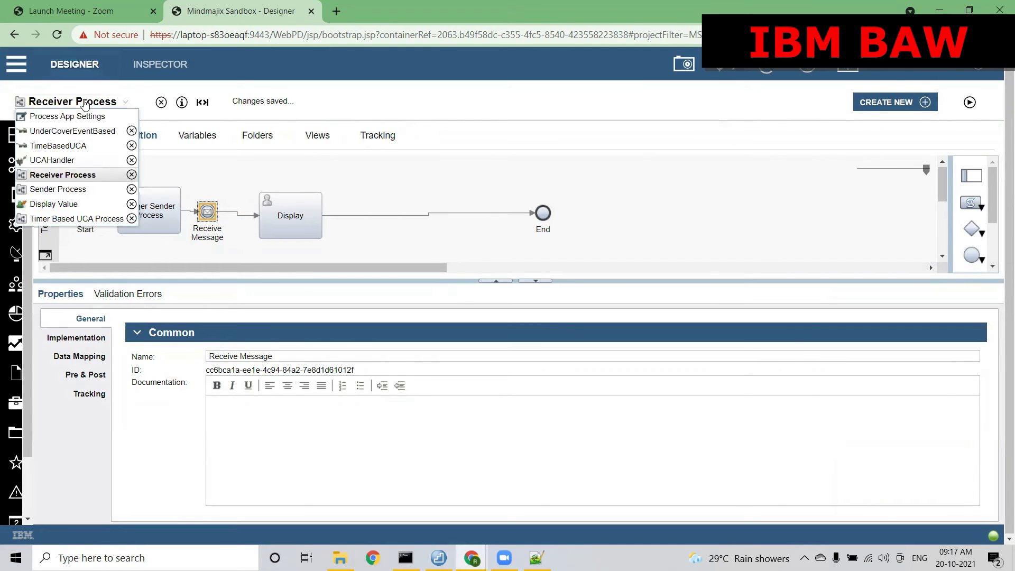
click(58, 189)
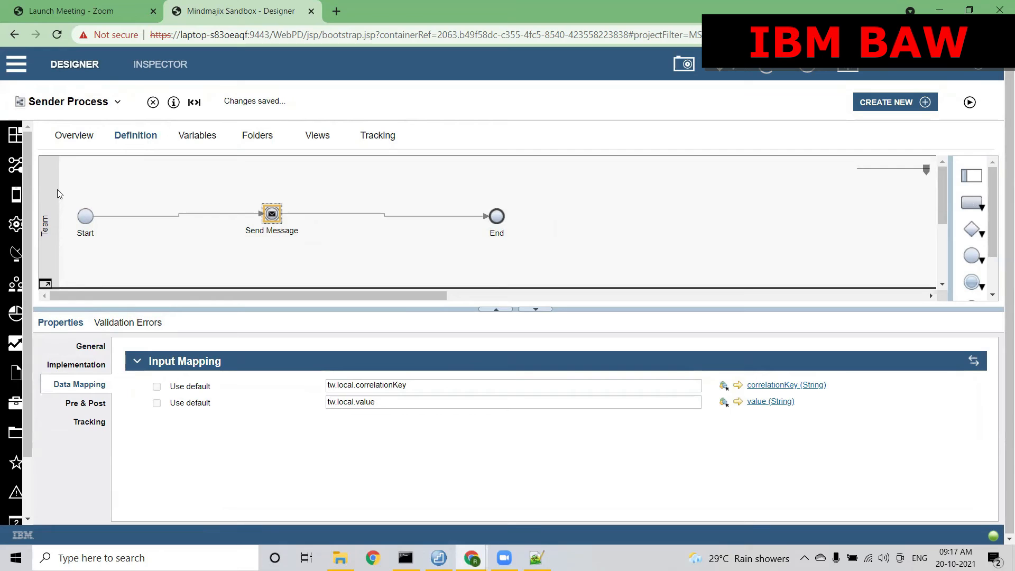
click(189, 138)
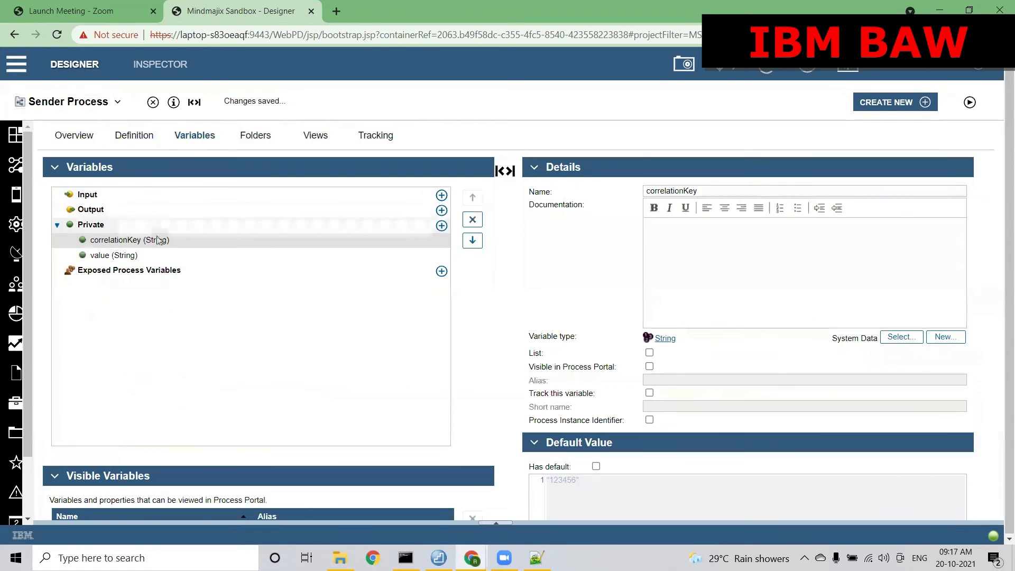
click(110, 198)
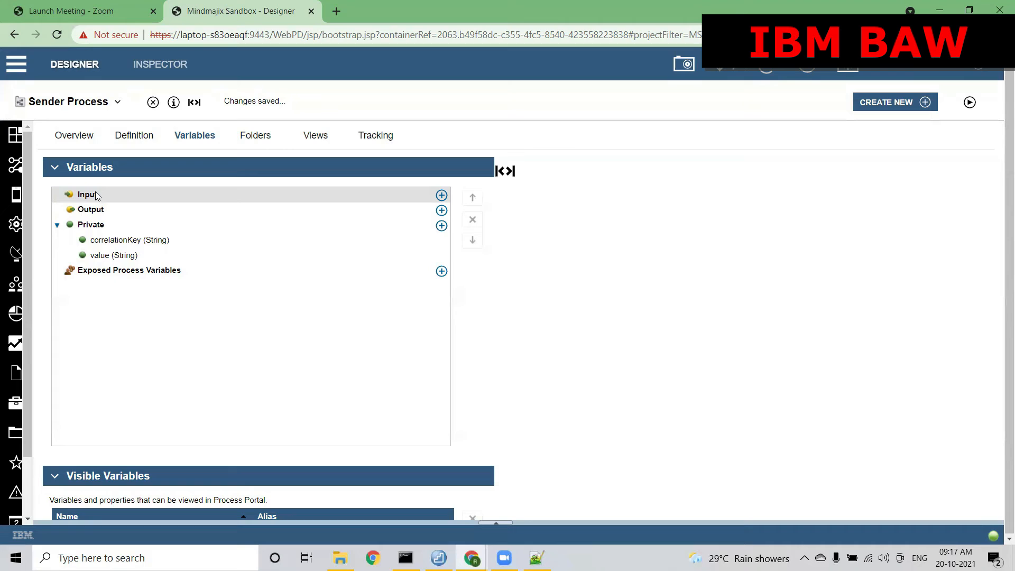
Replace the Sender Process's private correlationKey variable with a String input variable named correlationKey.
click(114, 245)
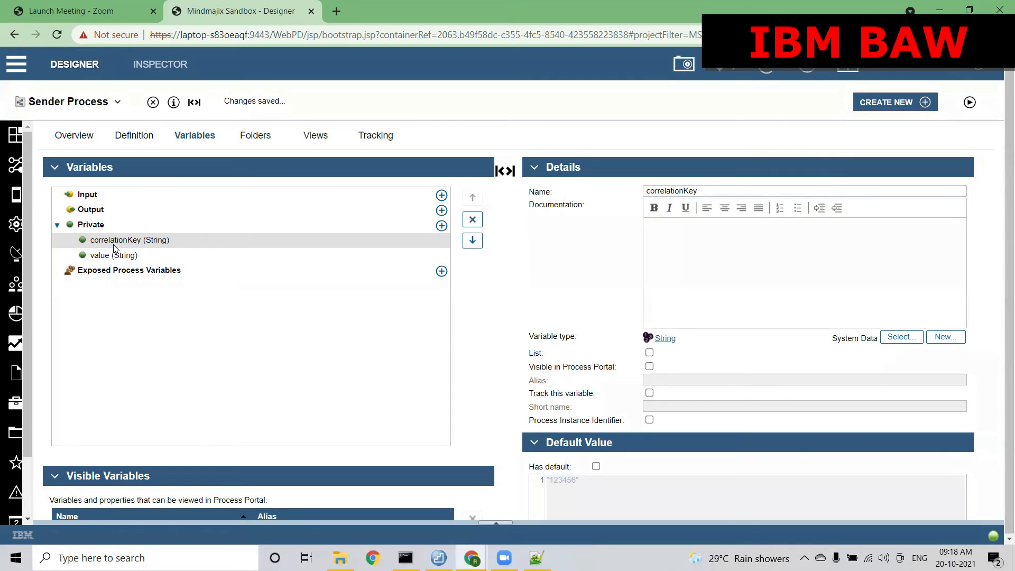
click(685, 190)
double_click(685, 190)
key(ctrl+c)
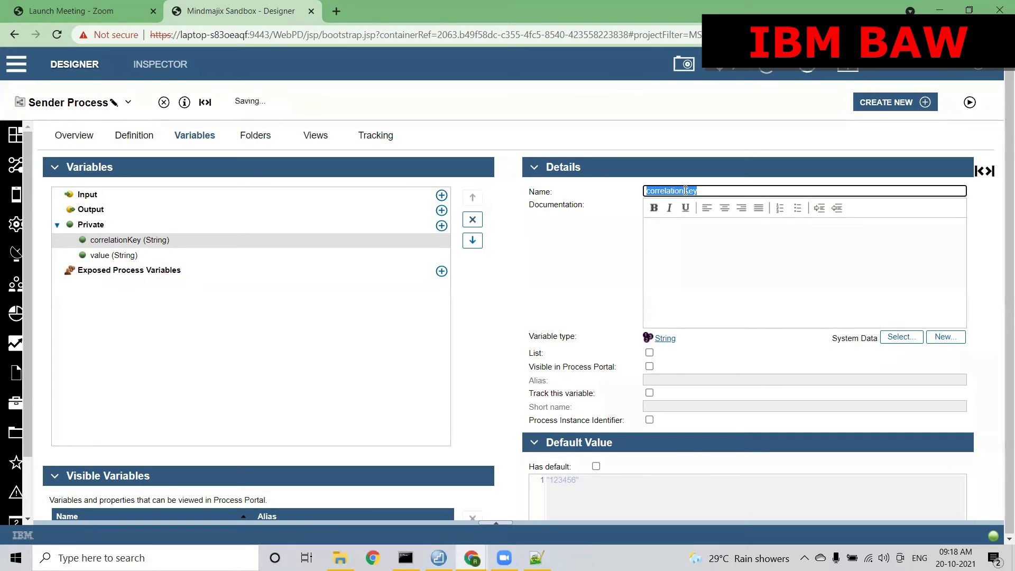
click(472, 219)
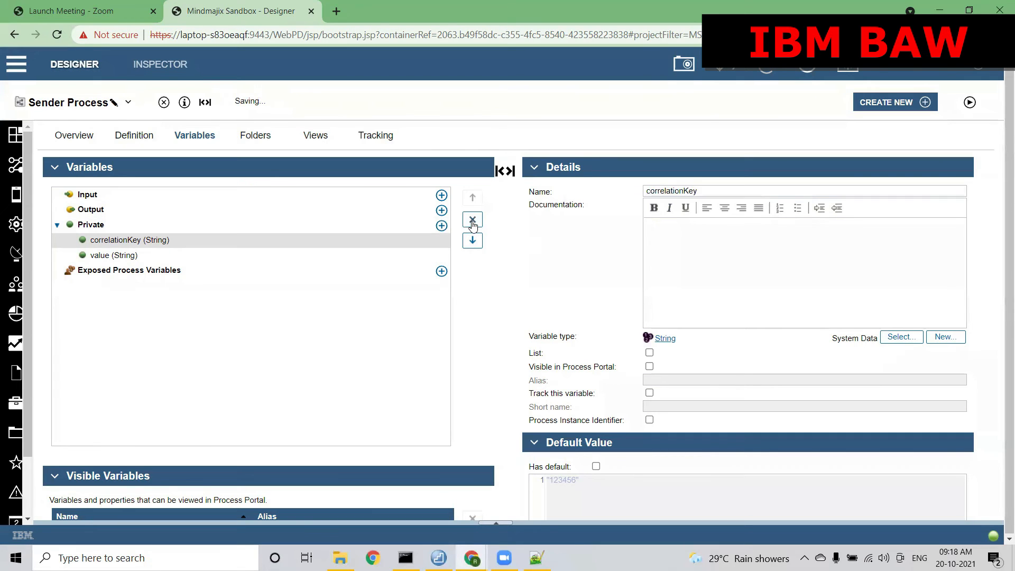
click(442, 195)
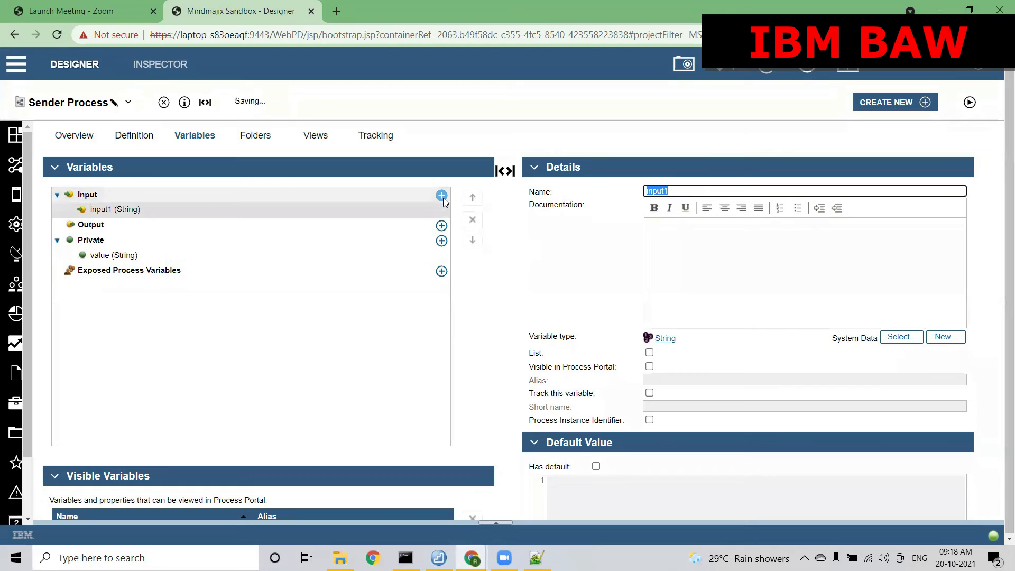
key(ctrl+v)
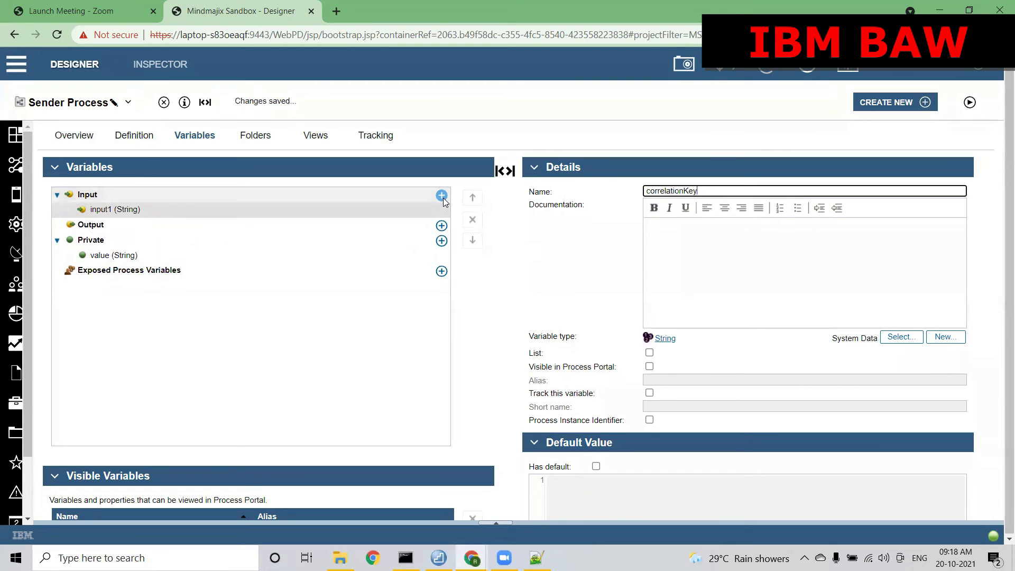
Review the Receiver Process flow through the Trigger Sender Process, Receive Message and Display elements.
click(74, 105)
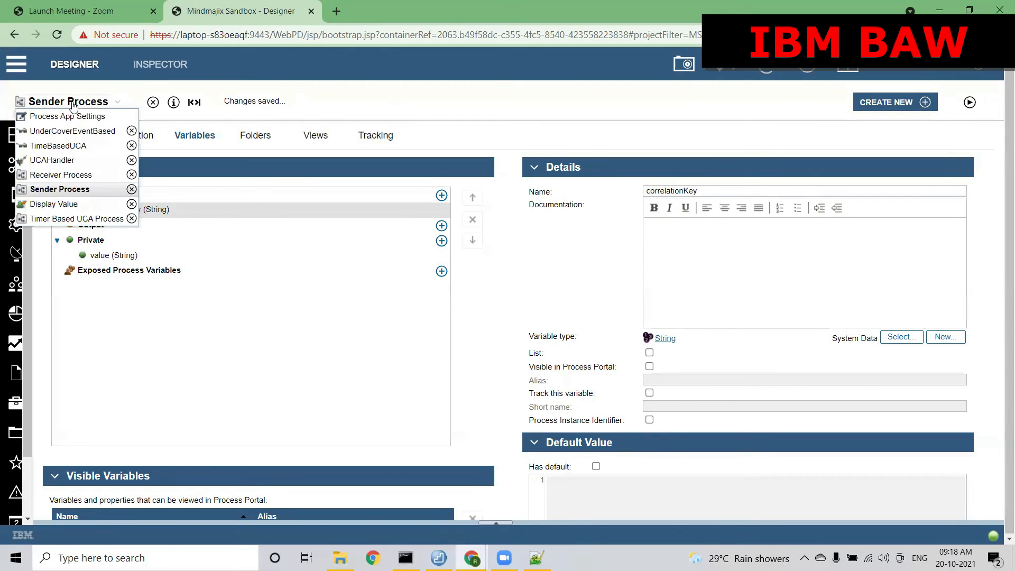
click(69, 176)
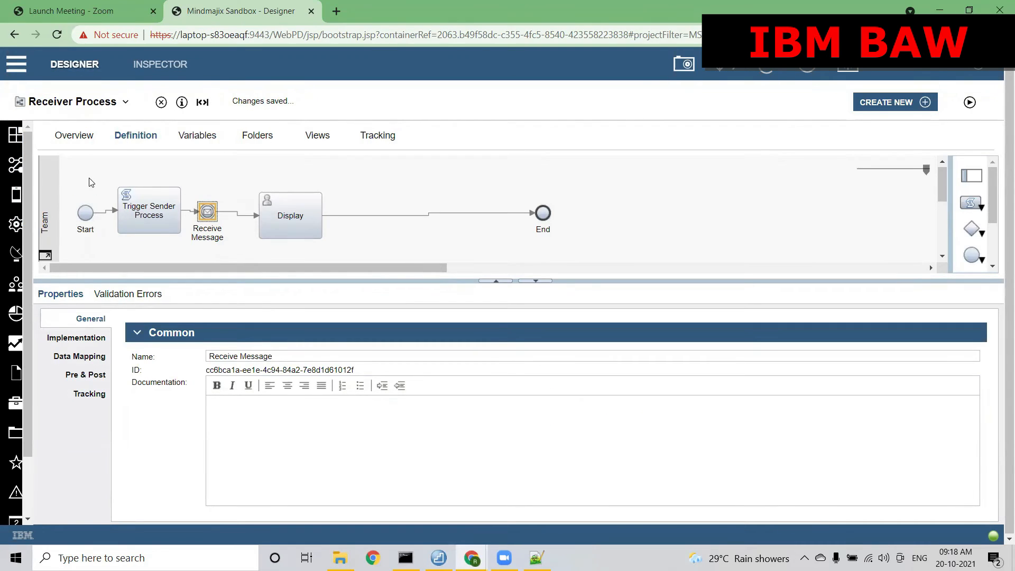
click(147, 228)
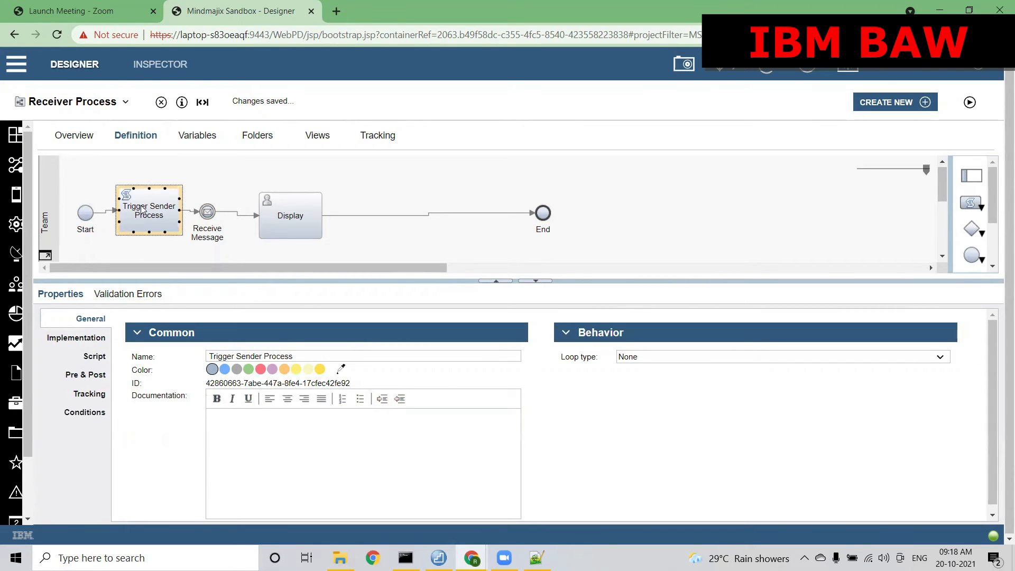
click(209, 212)
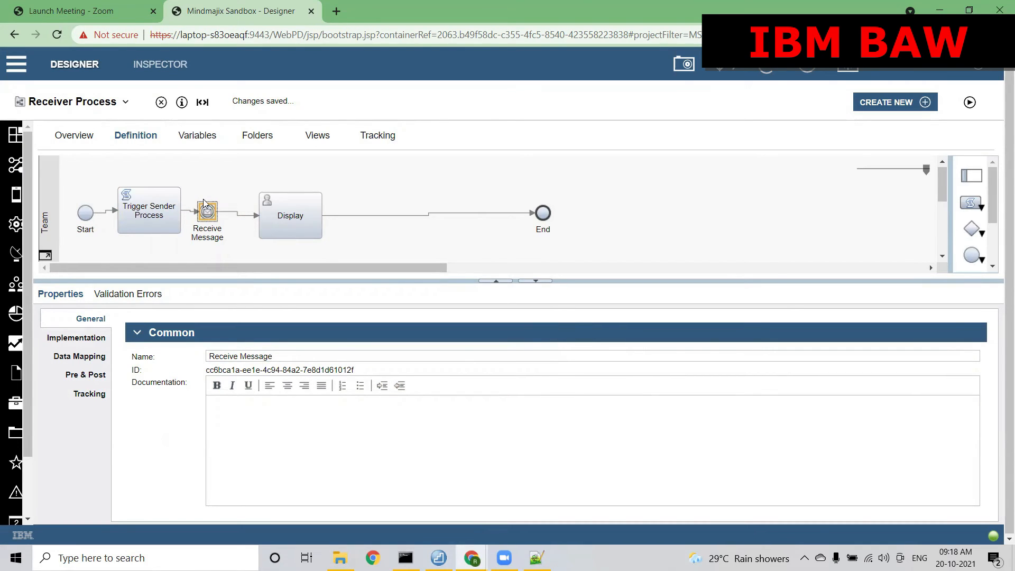
click(132, 207)
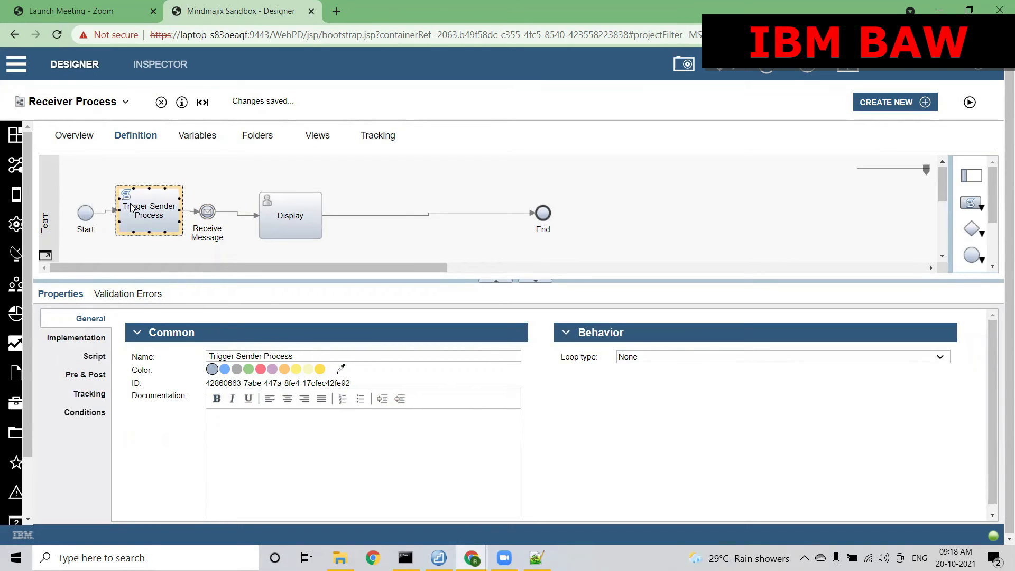
click(208, 212)
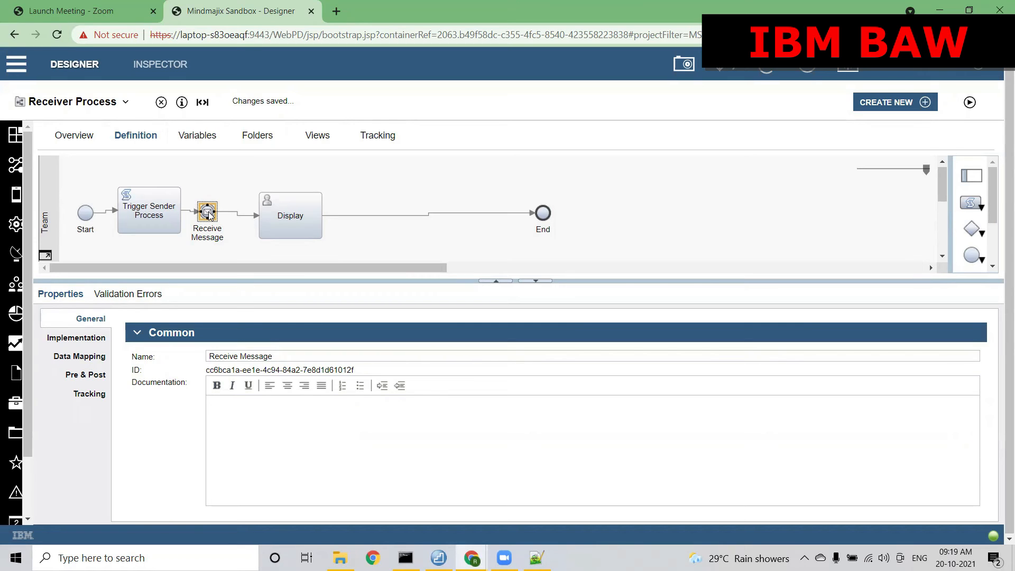
click(156, 218)
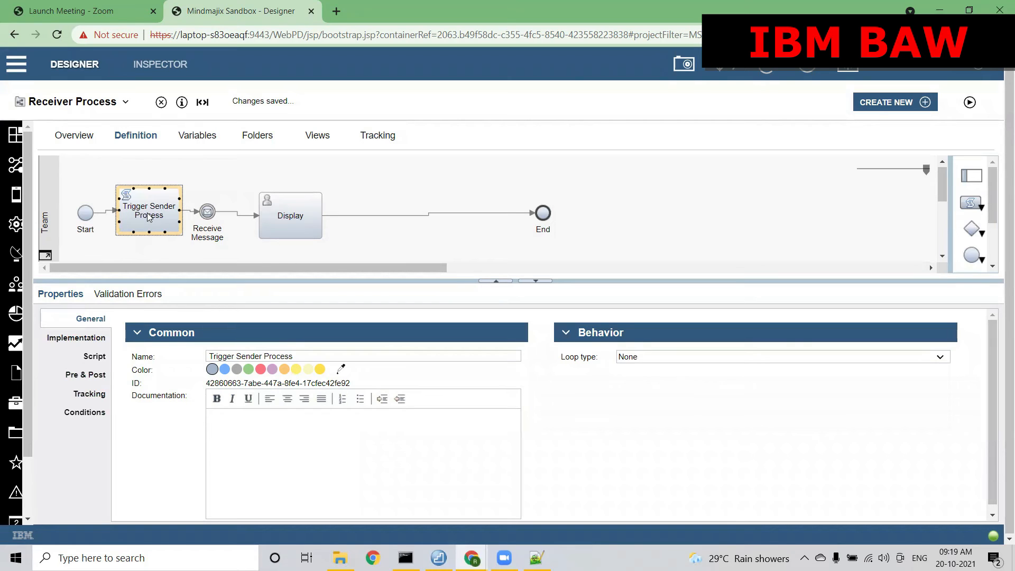
click(207, 212)
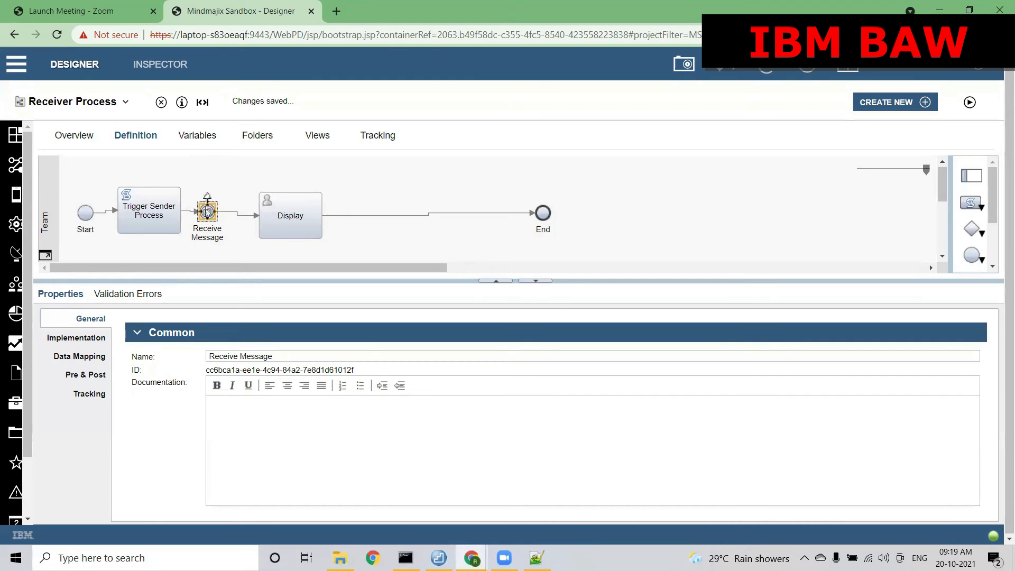
click(296, 220)
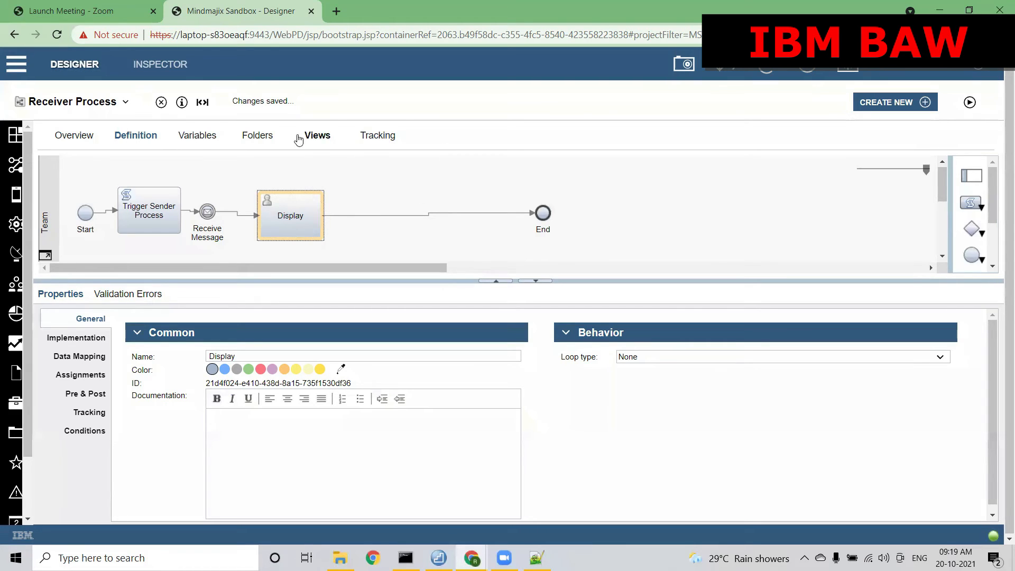
Run the Receiver Process and refresh its new instance in the Inspector.
click(970, 103)
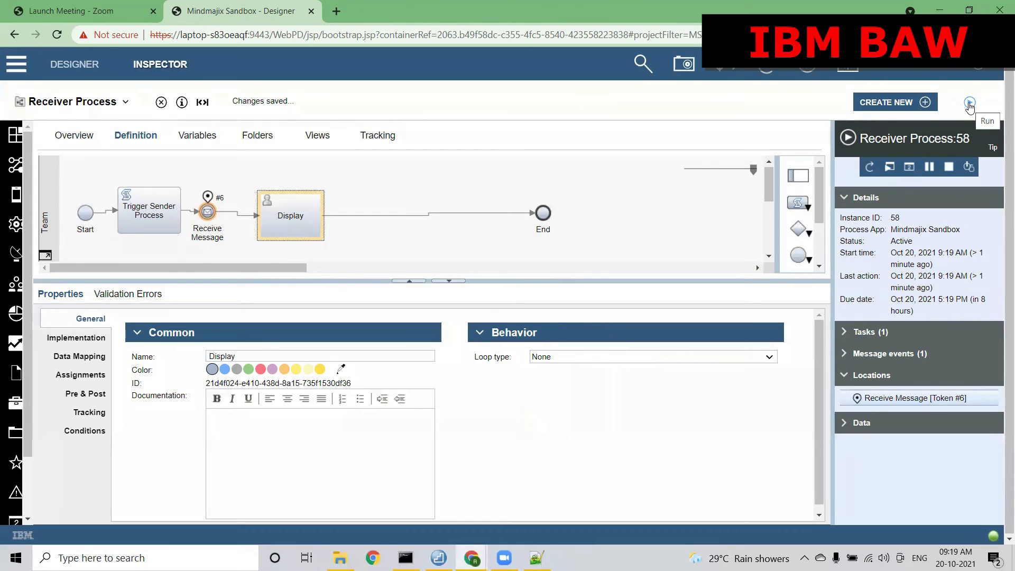
click(870, 167)
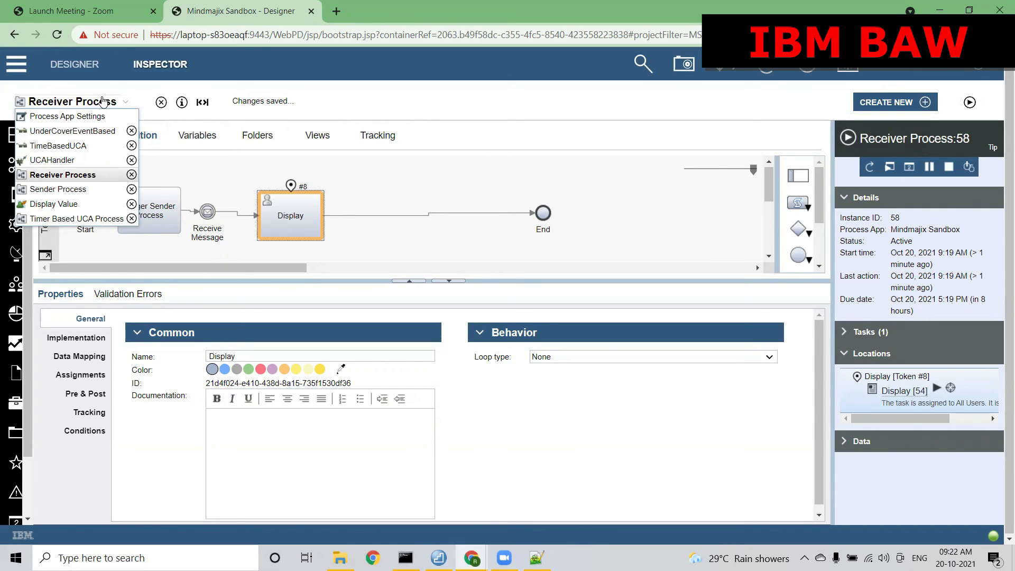
click(210, 180)
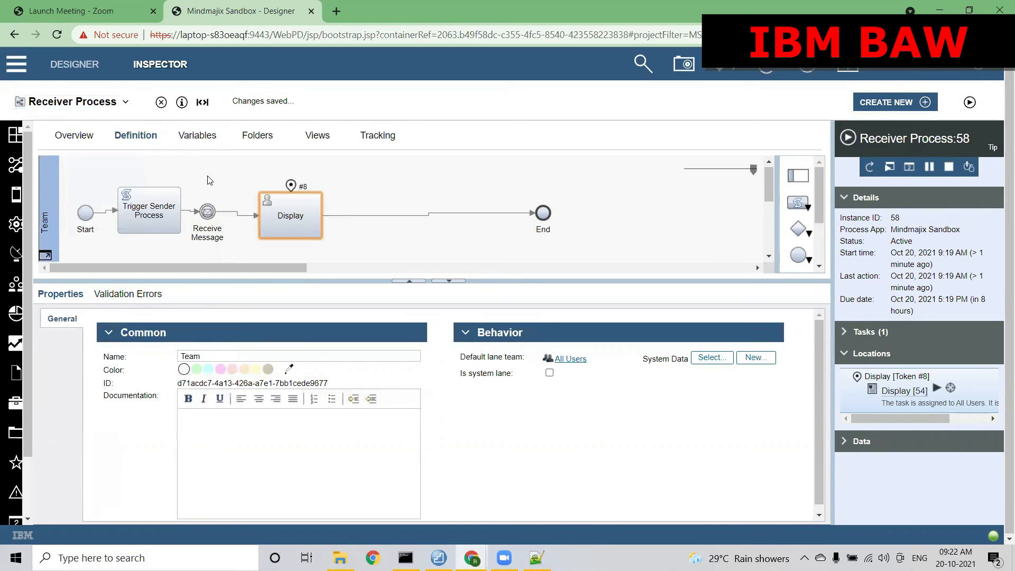
Check the Receiver Process's variables and open the script of its Trigger Sender Process activity.
click(205, 137)
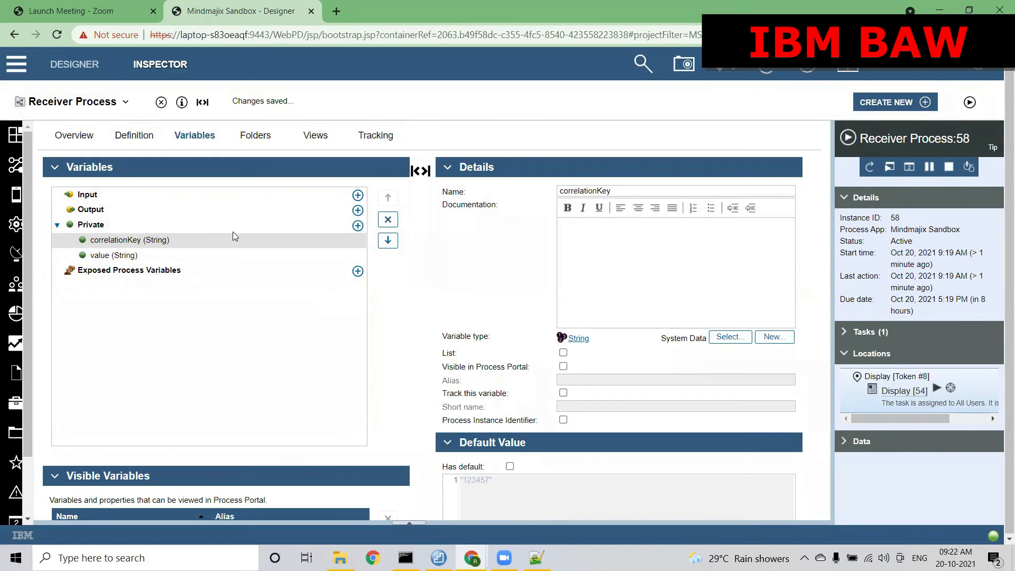
click(134, 135)
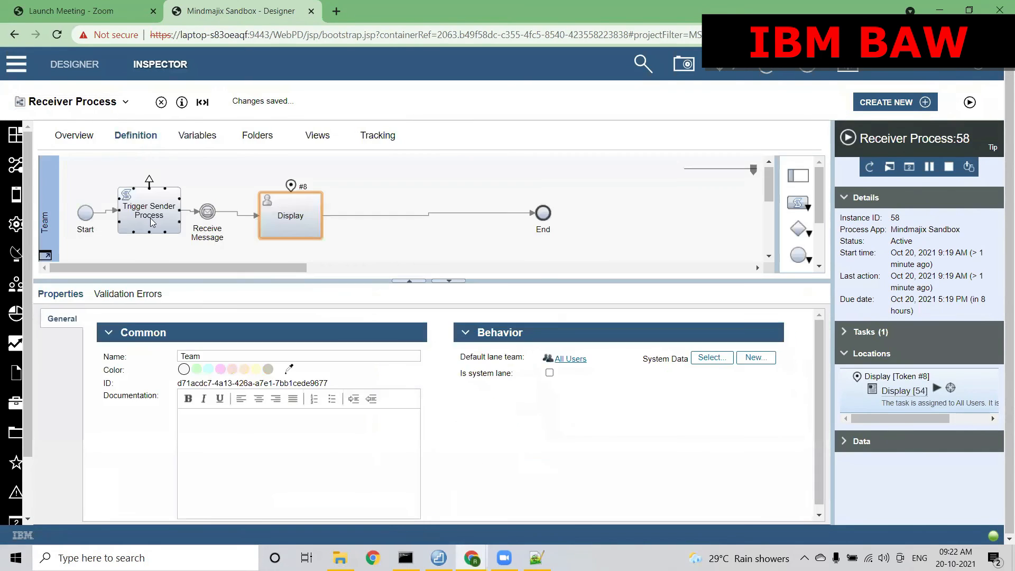
click(151, 221)
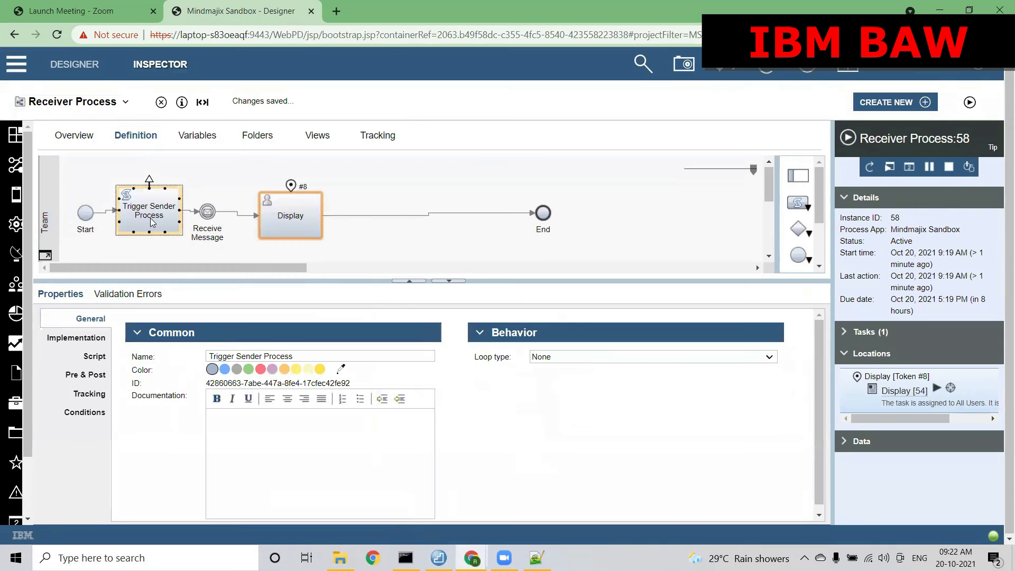
click(88, 358)
click(360, 398)
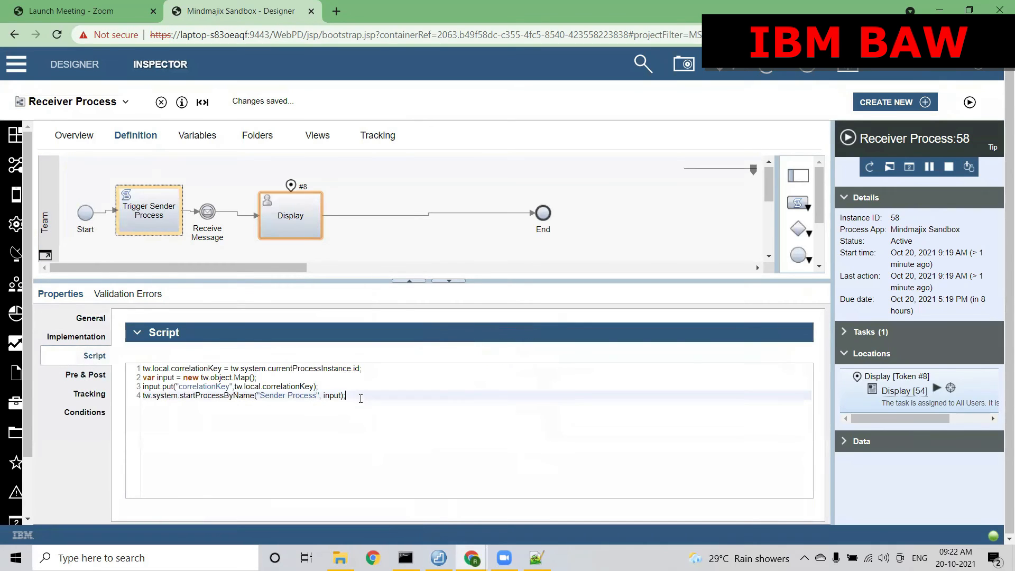
Examine how the script assigns the instance ID to correlationKey, puts it in the input map and starts the Sender Process.
drag(354, 396, 144, 368)
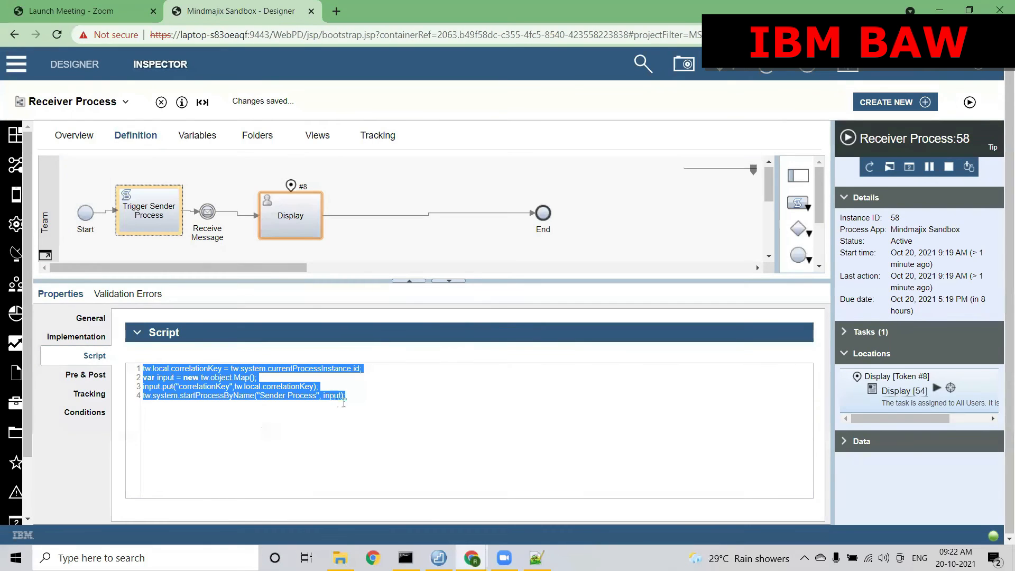
click(362, 397)
drag(365, 368, 228, 368)
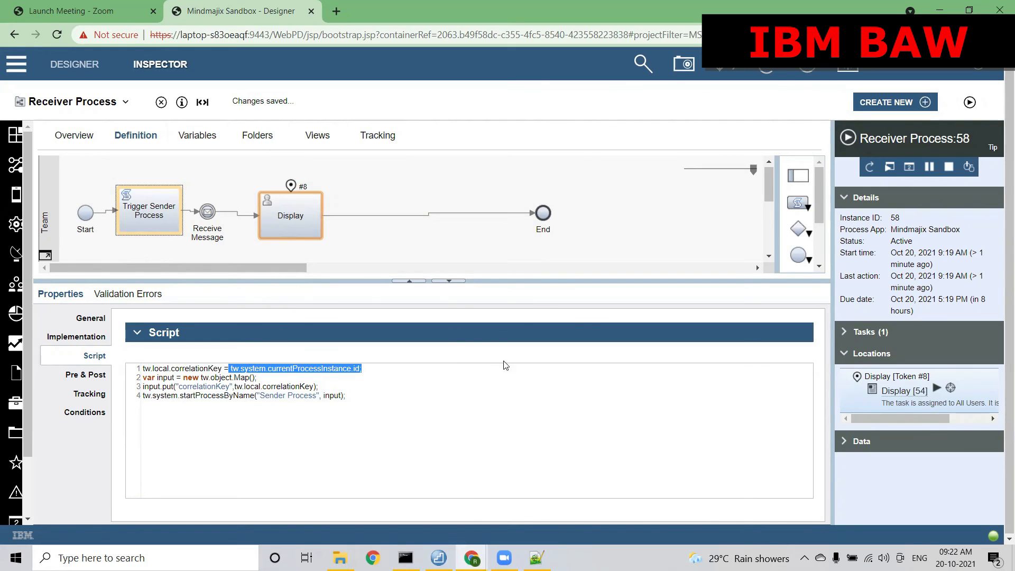
drag(364, 369, 230, 365)
drag(222, 369, 171, 368)
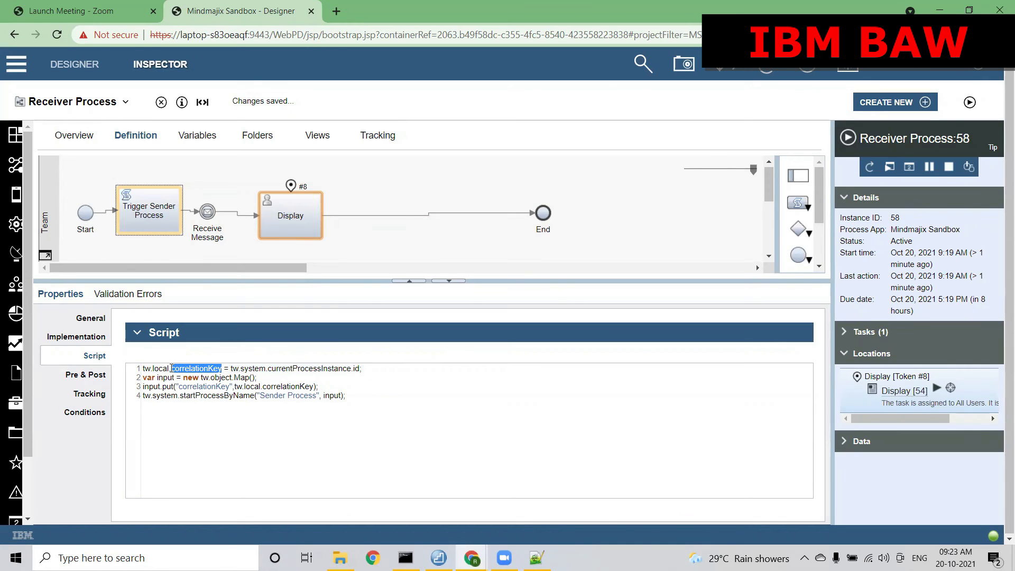
click(148, 377)
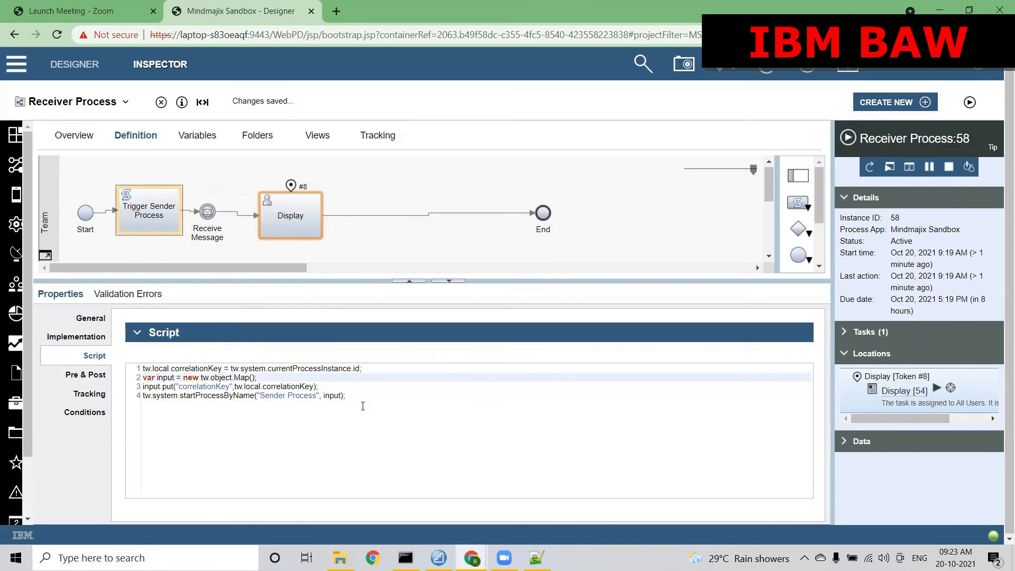
drag(354, 396, 145, 378)
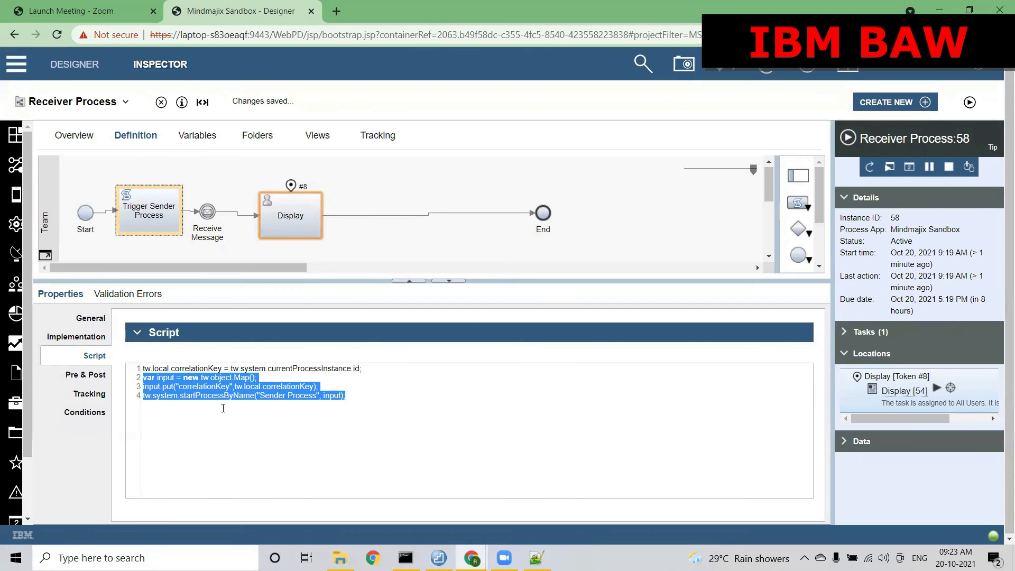
click(270, 395)
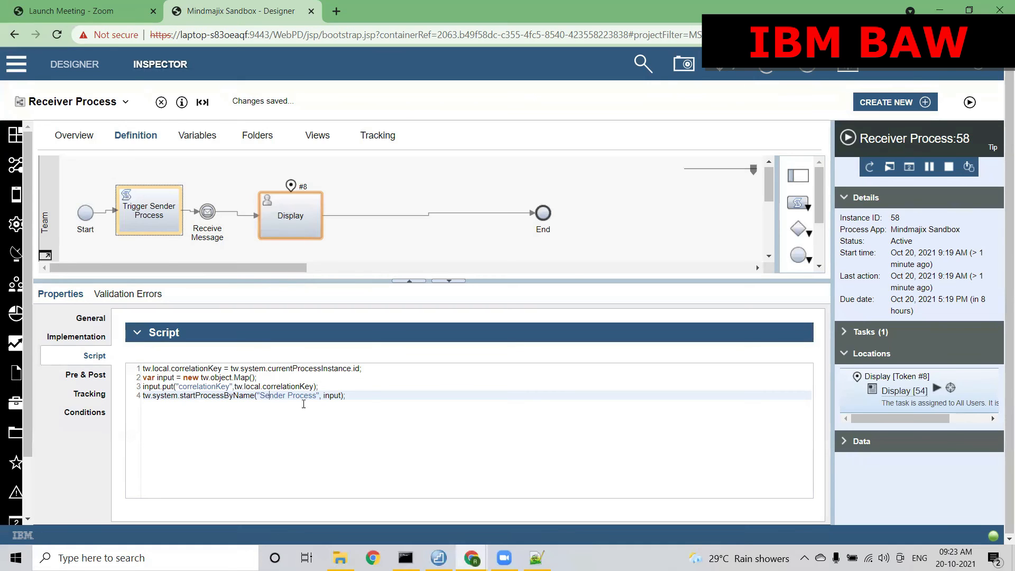
drag(357, 399, 140, 377)
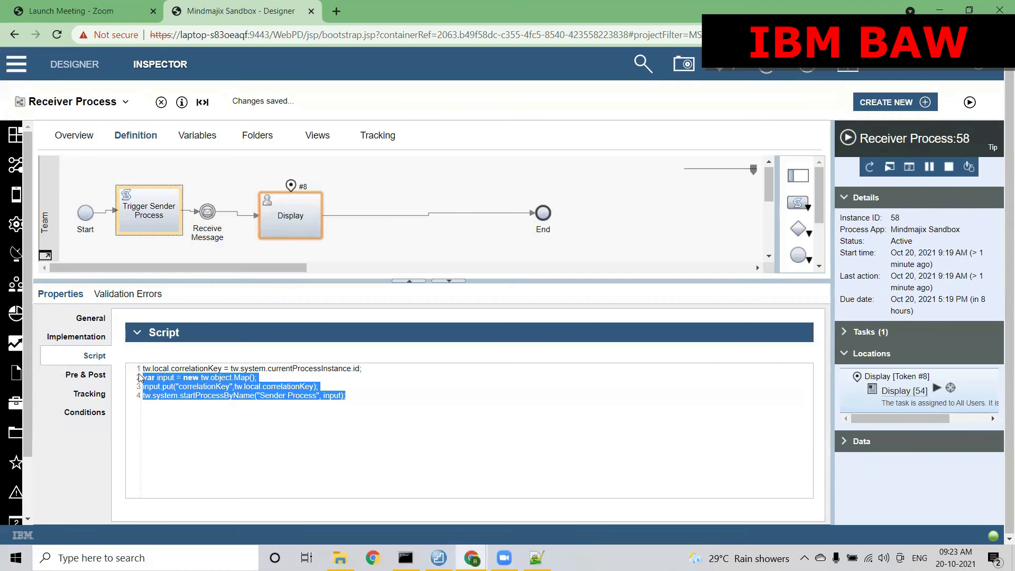
Open the Sender Process and inspect its correlationKey input variable.
click(68, 103)
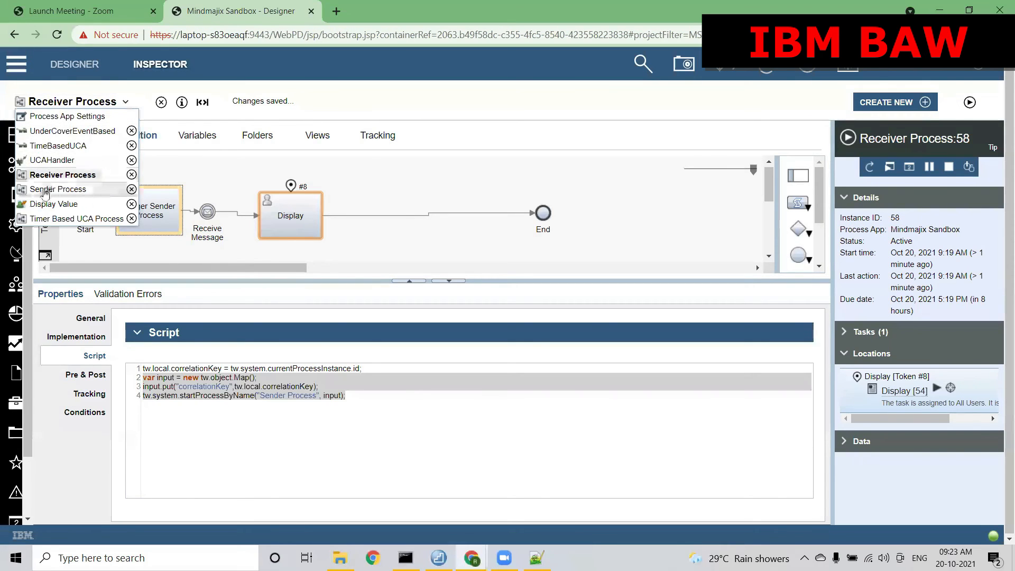
click(58, 189)
click(155, 215)
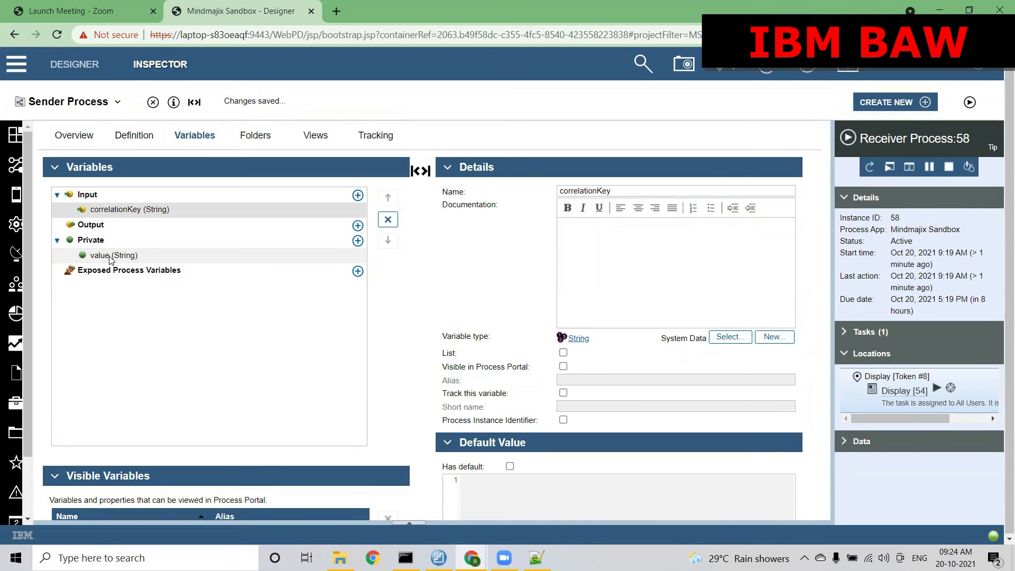
Review the Send Message event's input mapping and the default of the private value variable in the Sender Process.
click(132, 142)
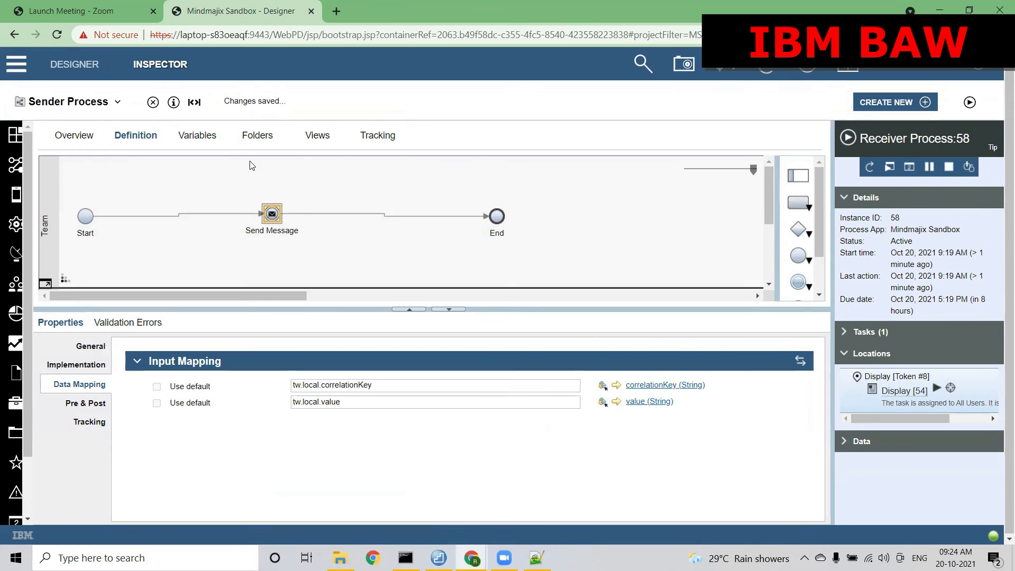
click(197, 135)
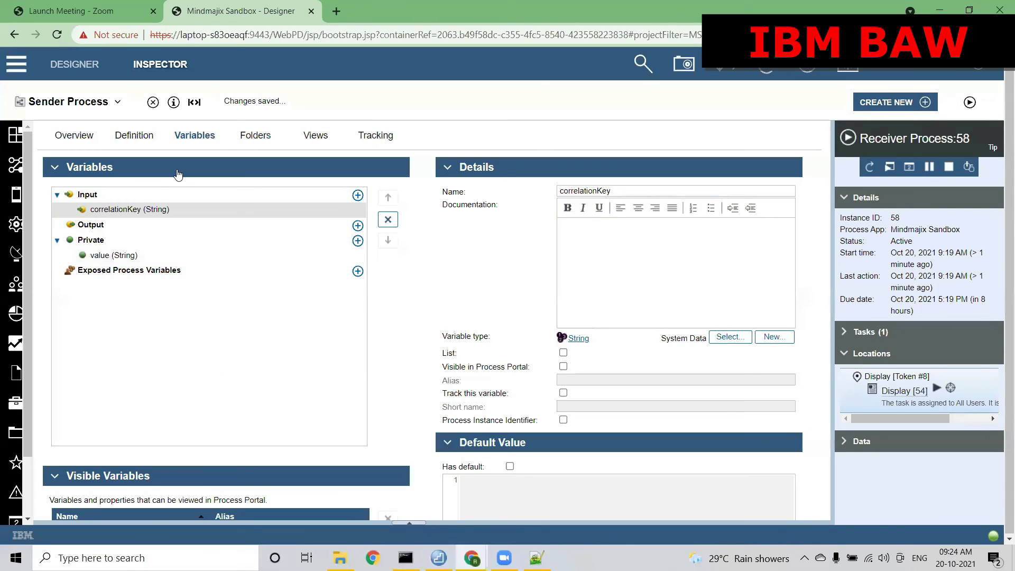
click(108, 255)
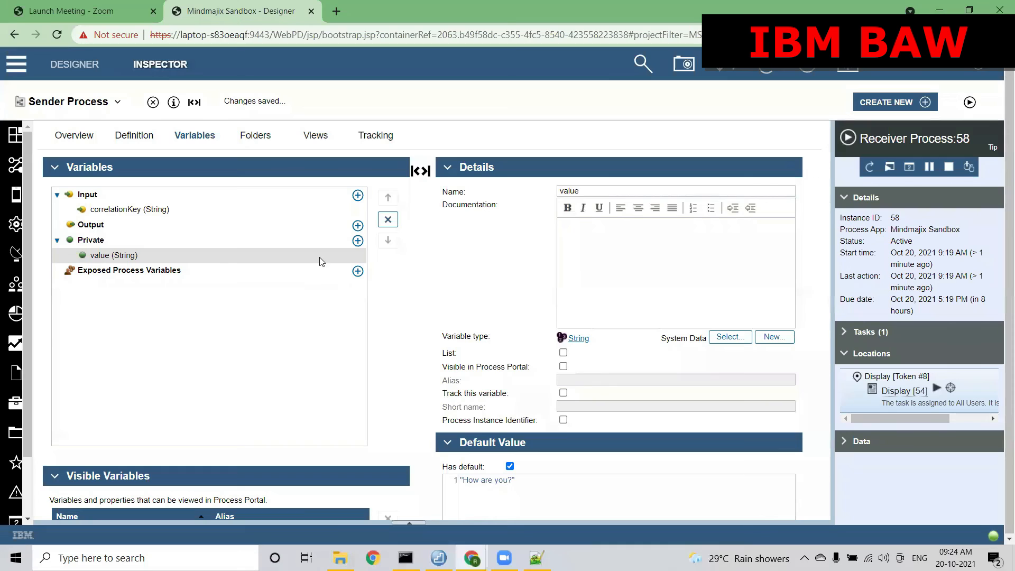
click(134, 136)
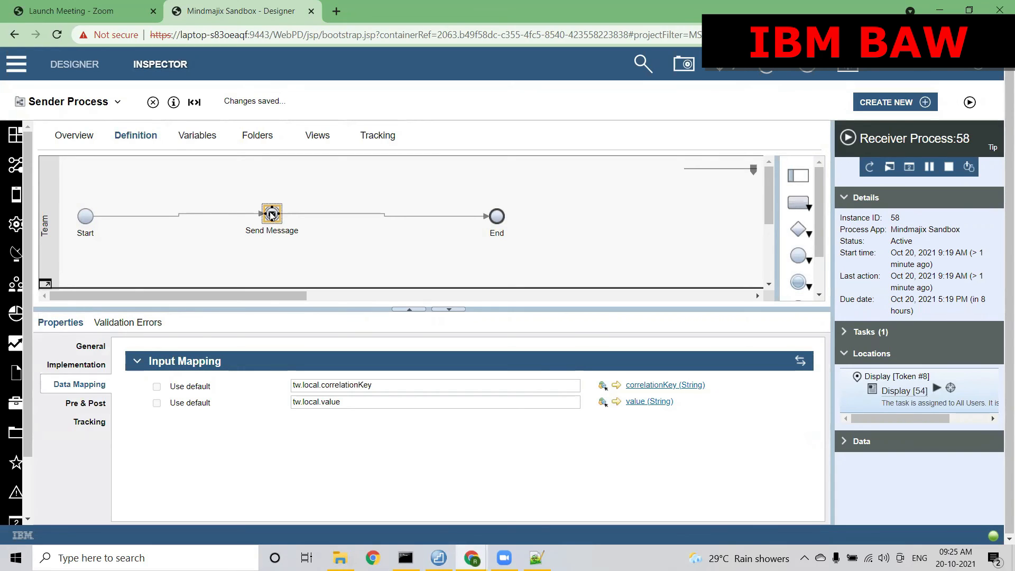
Open the Receiver Process and trace its flow through the Receive Message event and the Display activity to End.
click(79, 101)
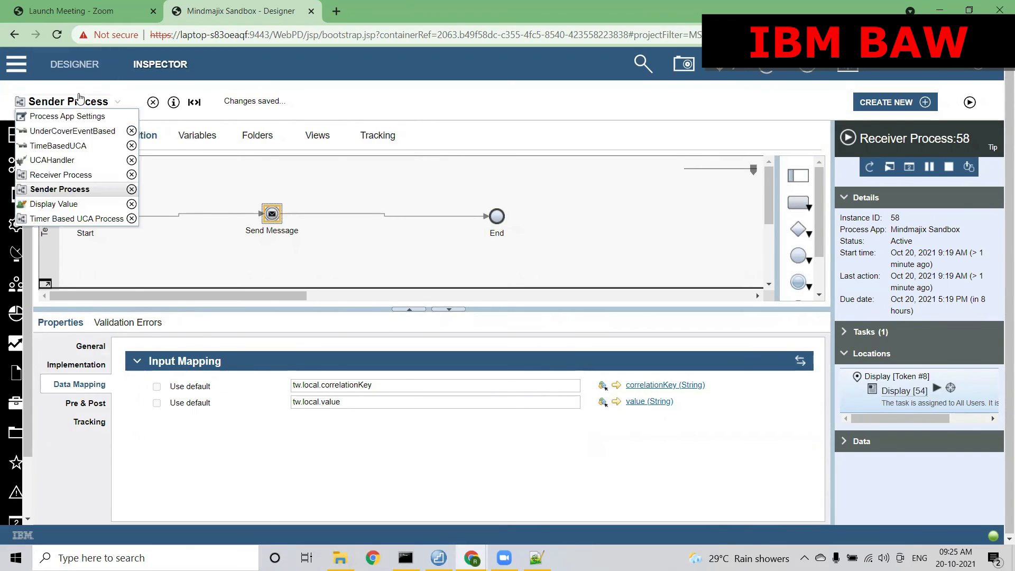
click(61, 174)
click(207, 212)
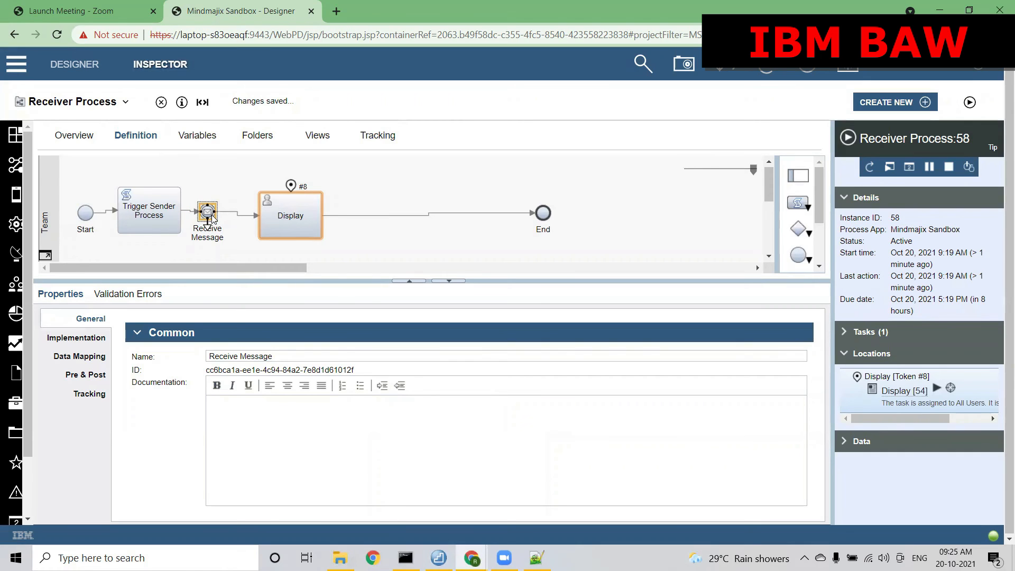
click(294, 225)
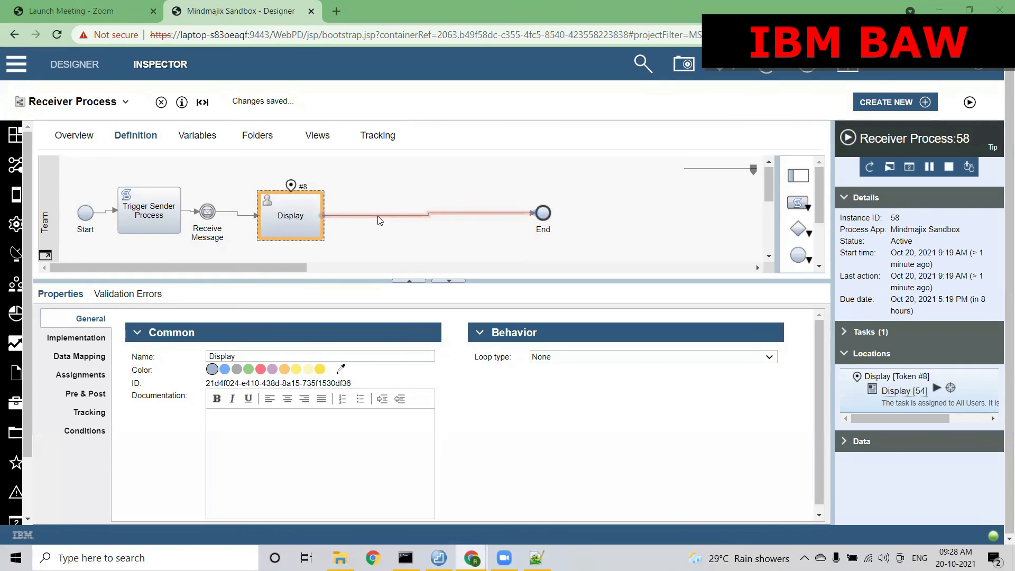
click(208, 212)
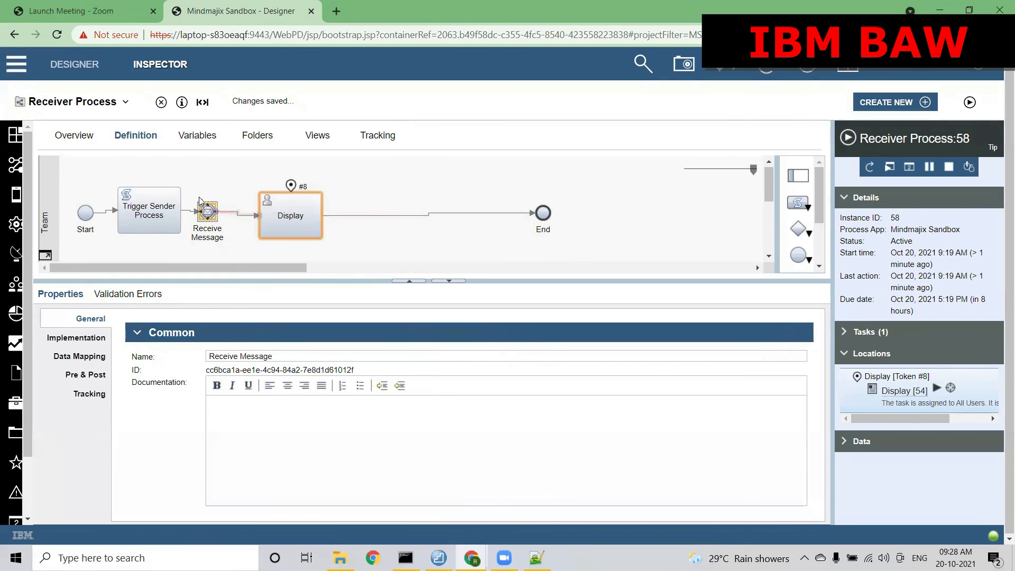
click(361, 216)
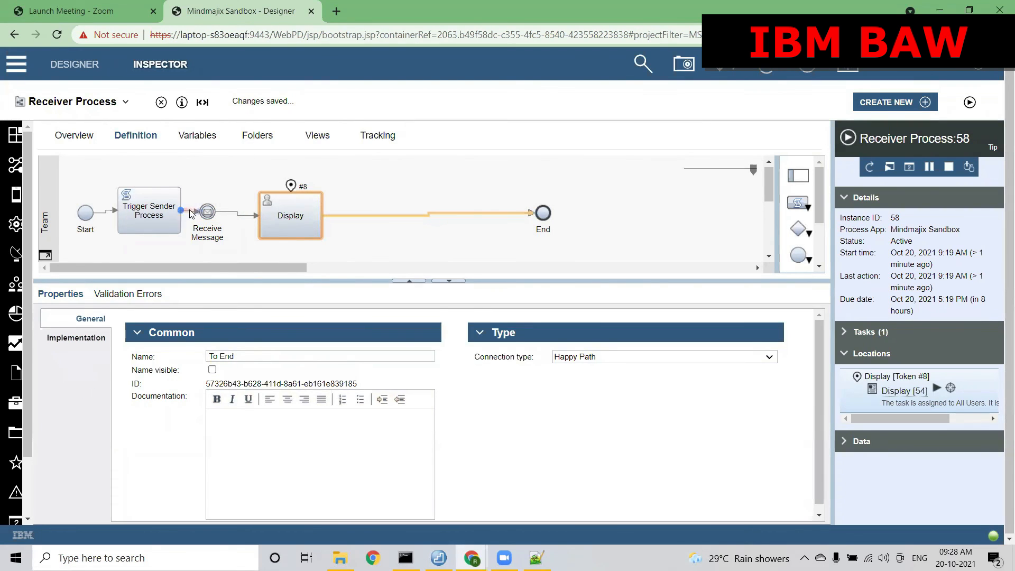
click(208, 214)
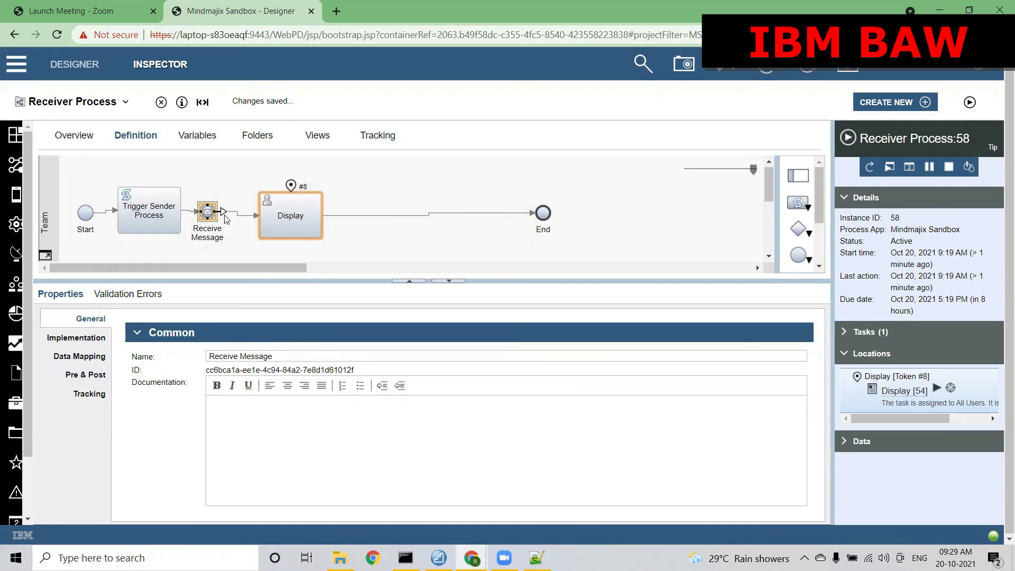
click(285, 220)
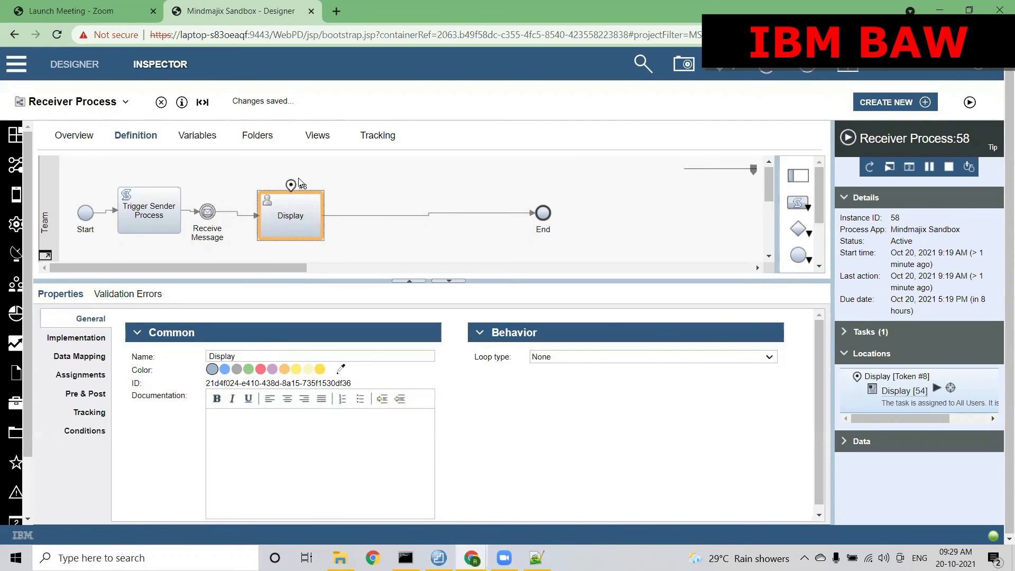
click(360, 214)
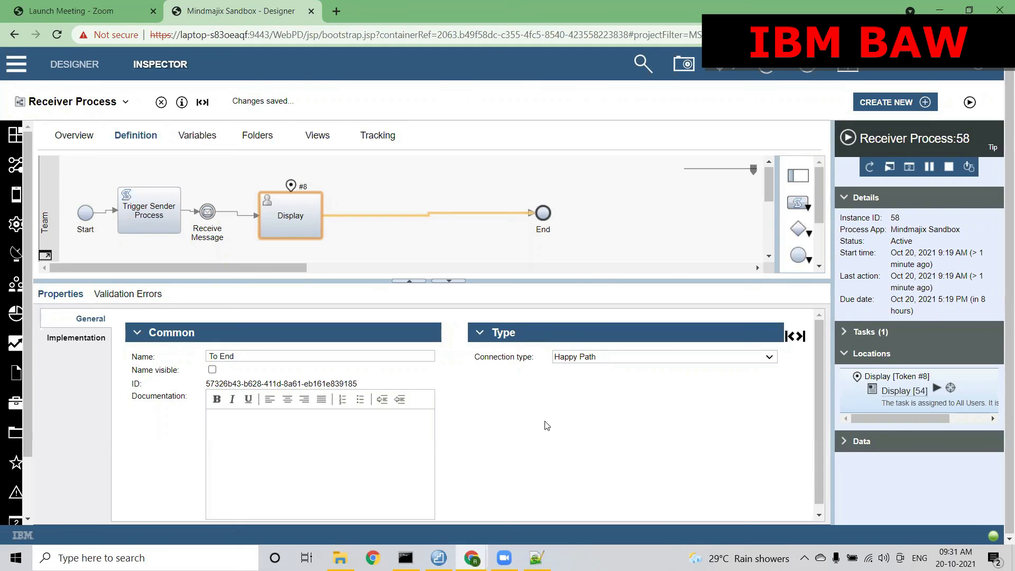
Open the TimeBasedUCA undercover agent, check its time schedule and run it immediately.
click(78, 103)
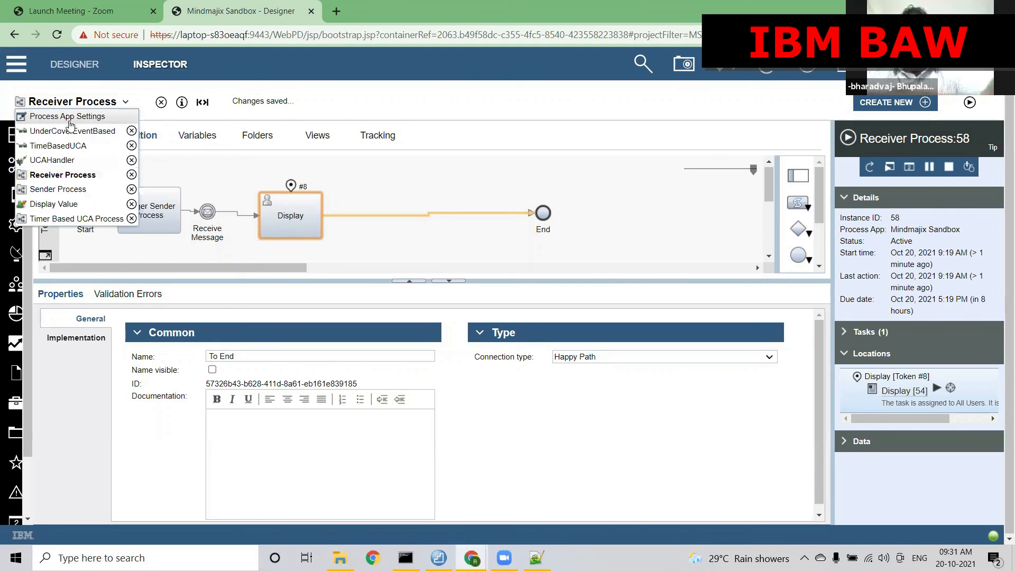
click(60, 146)
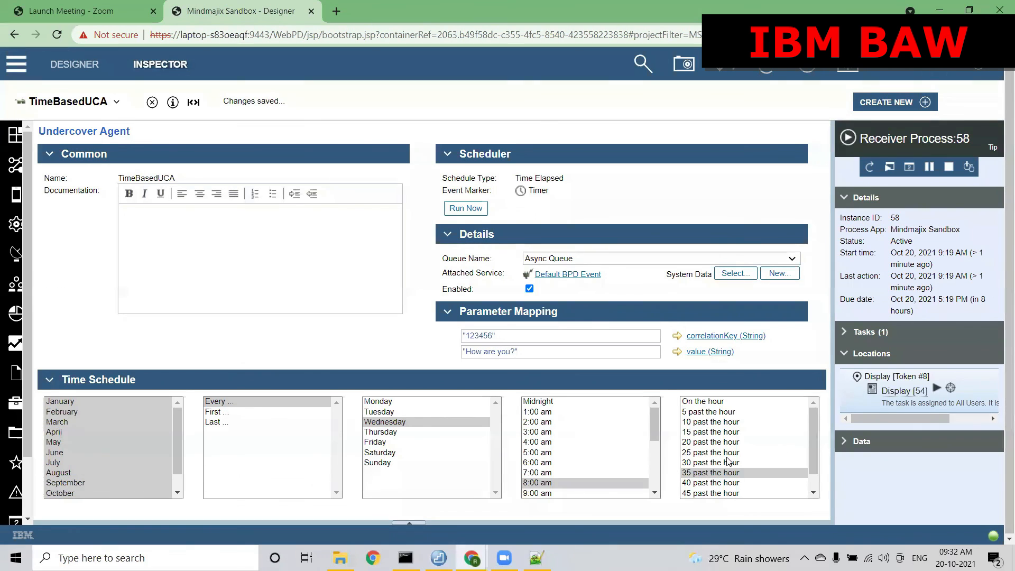
click(461, 211)
Enable durable subscription on the Intermediate Event of the Timer Based UCA Process and open the event's data mapping.
click(65, 103)
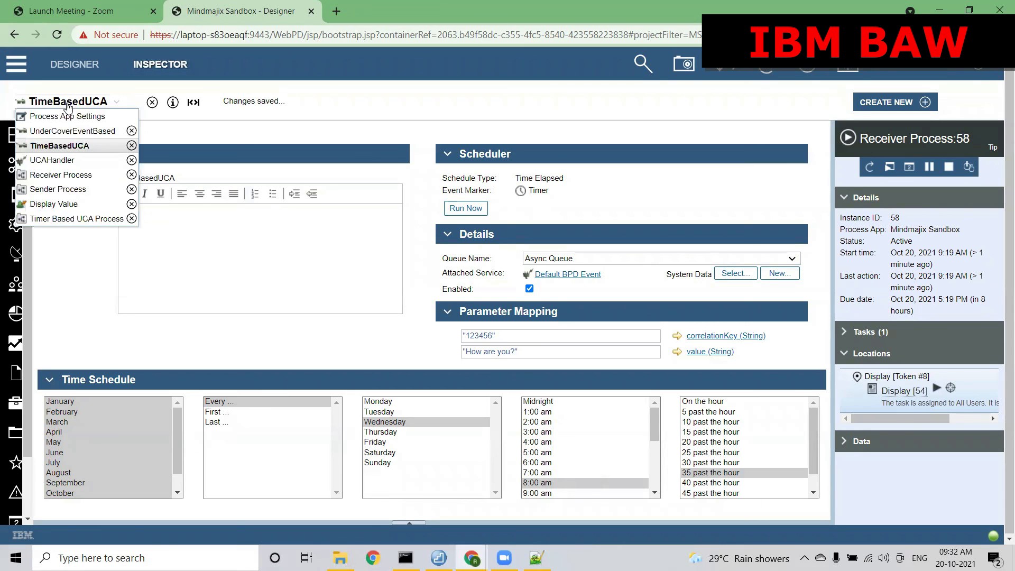
click(53, 218)
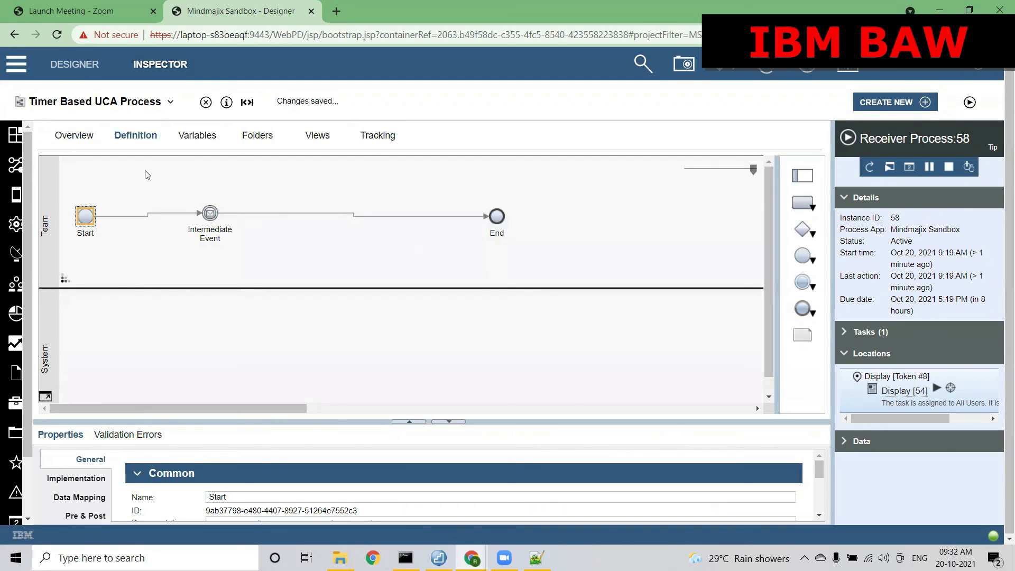
click(211, 216)
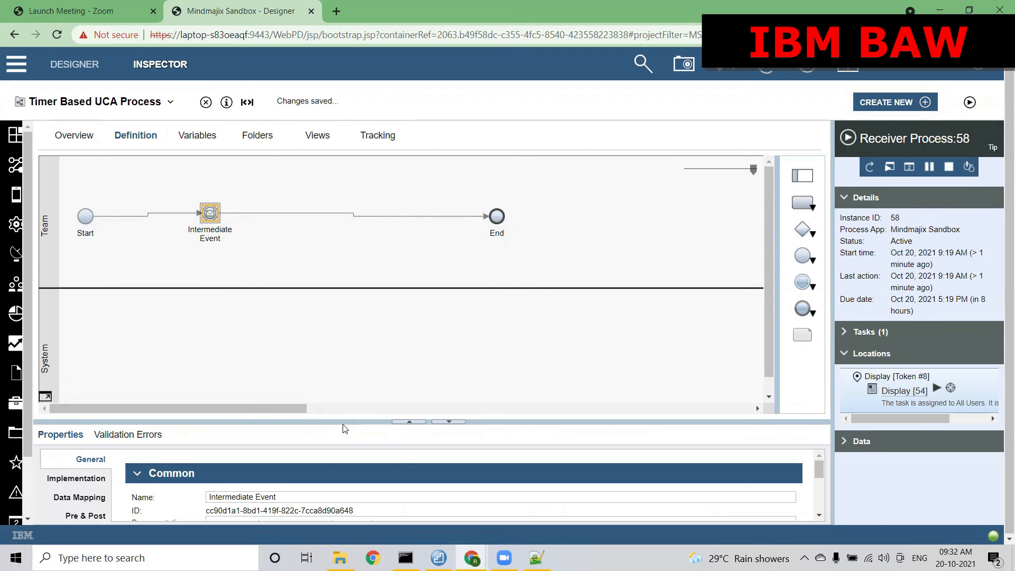
drag(344, 421, 335, 331)
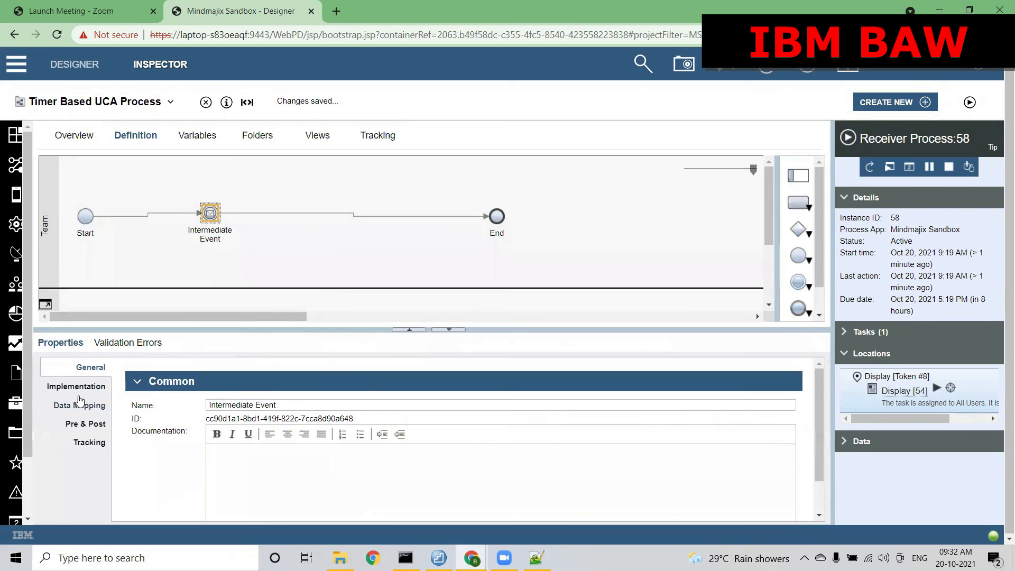
click(74, 386)
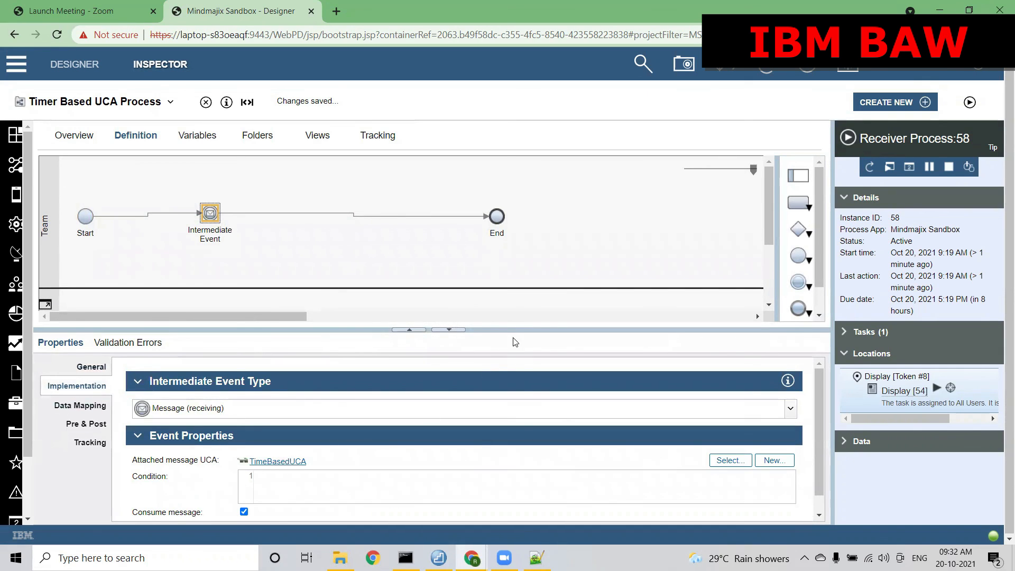
drag(512, 330, 511, 236)
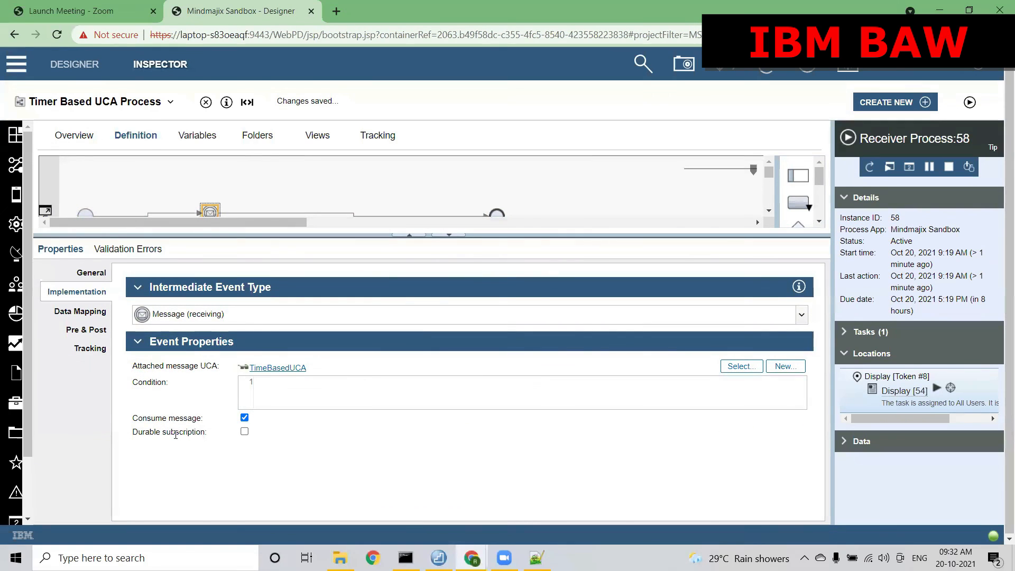
click(244, 432)
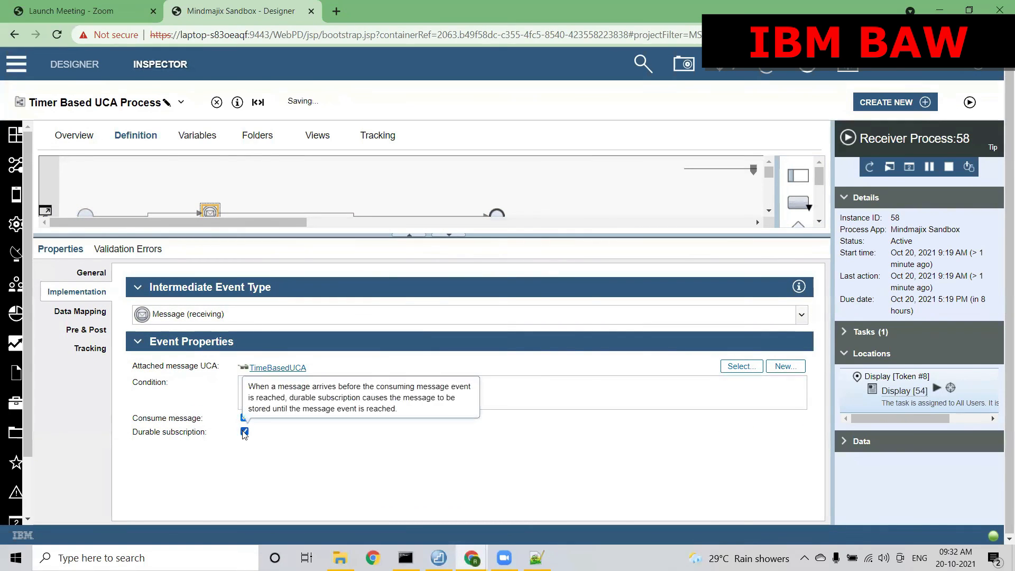
click(87, 315)
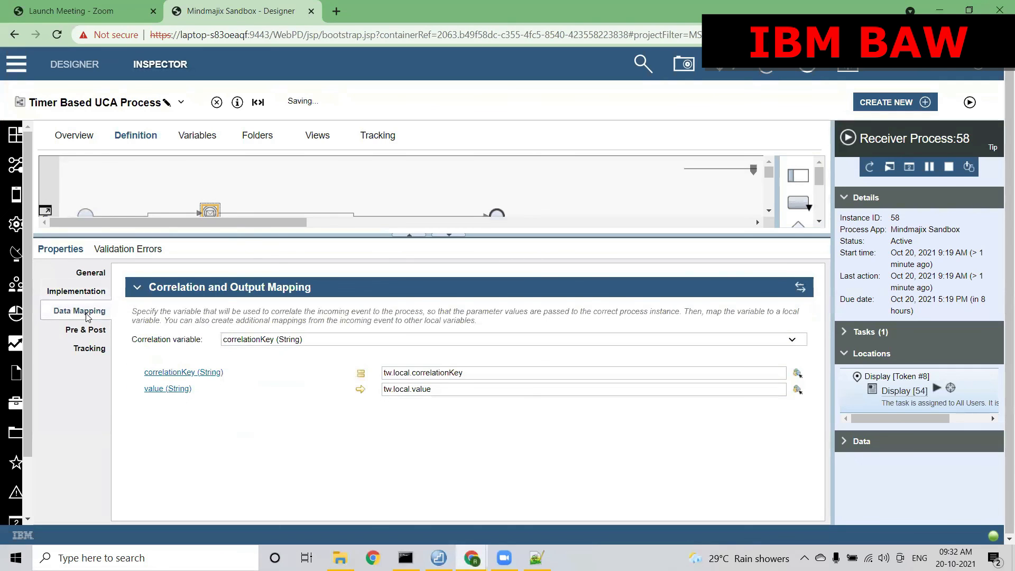